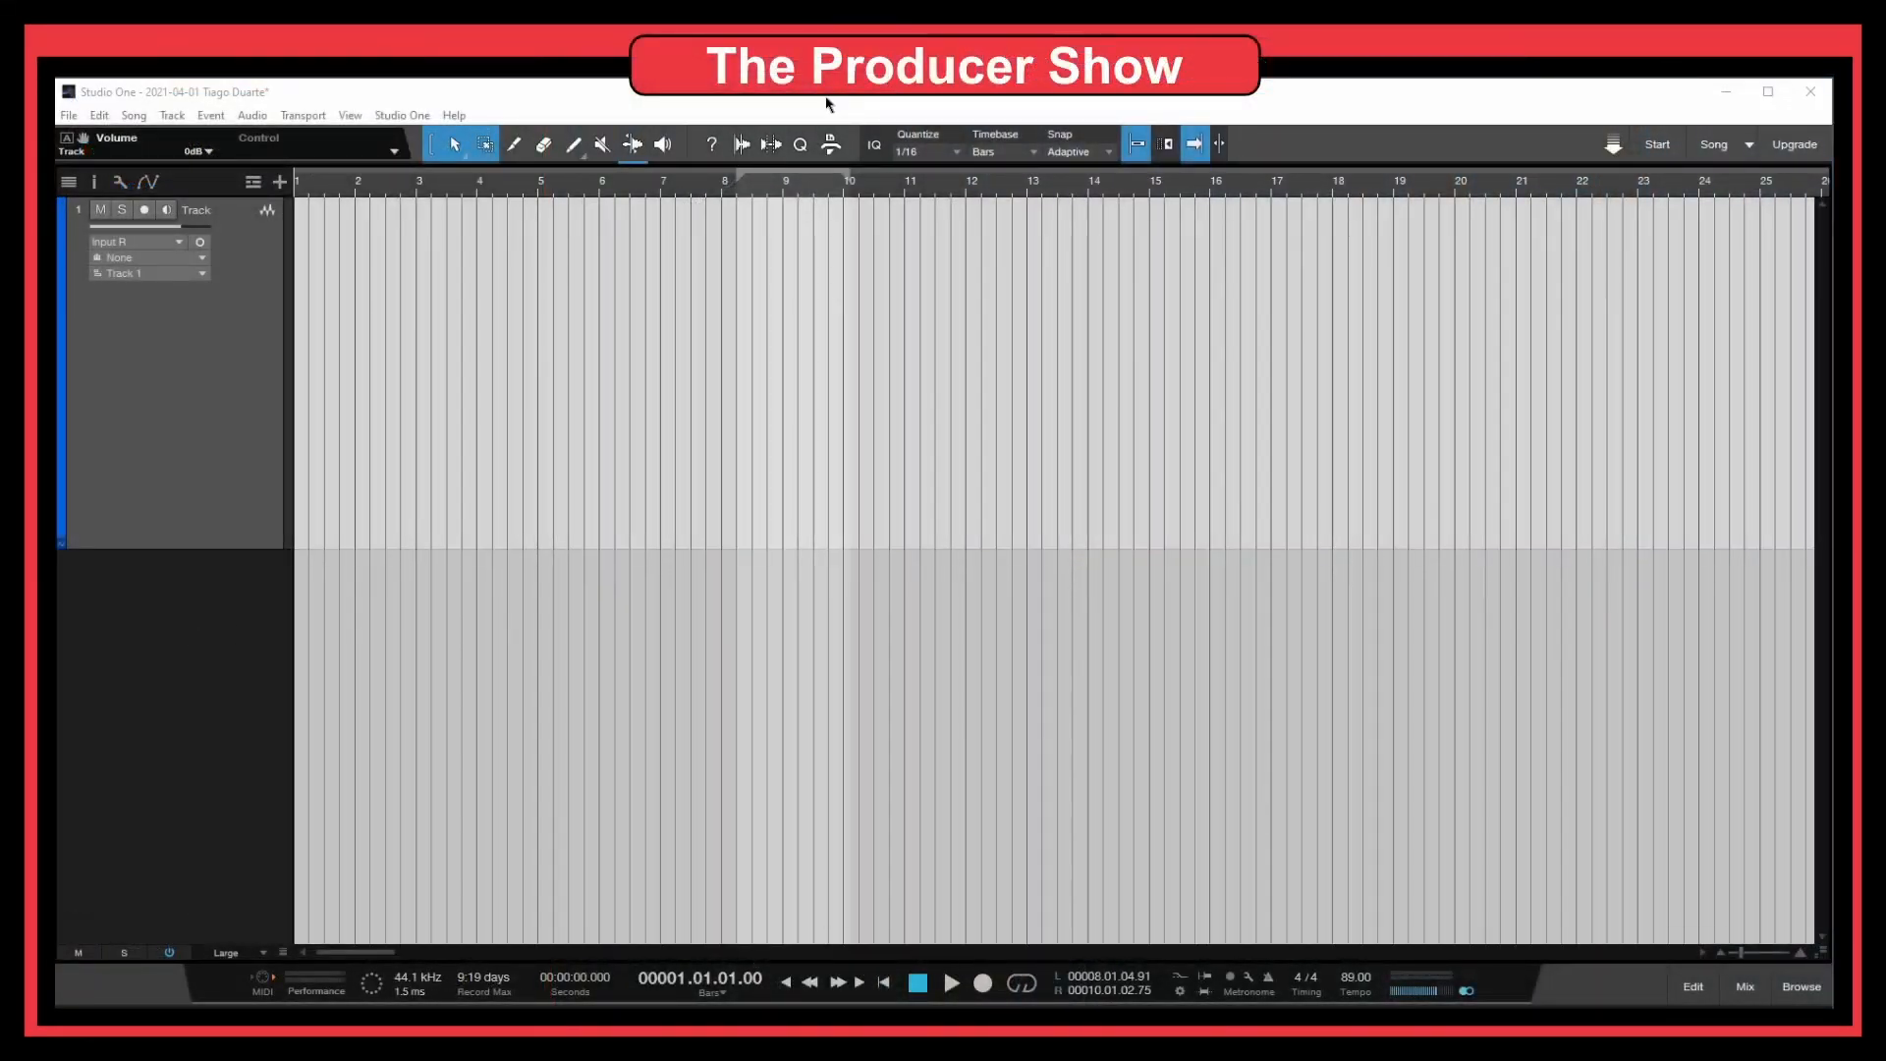
Arm the audio track for recording and play the song briefly twice to test whether the synth follows the transport
{"action": "left_click", "coordinate": [828, 103]}
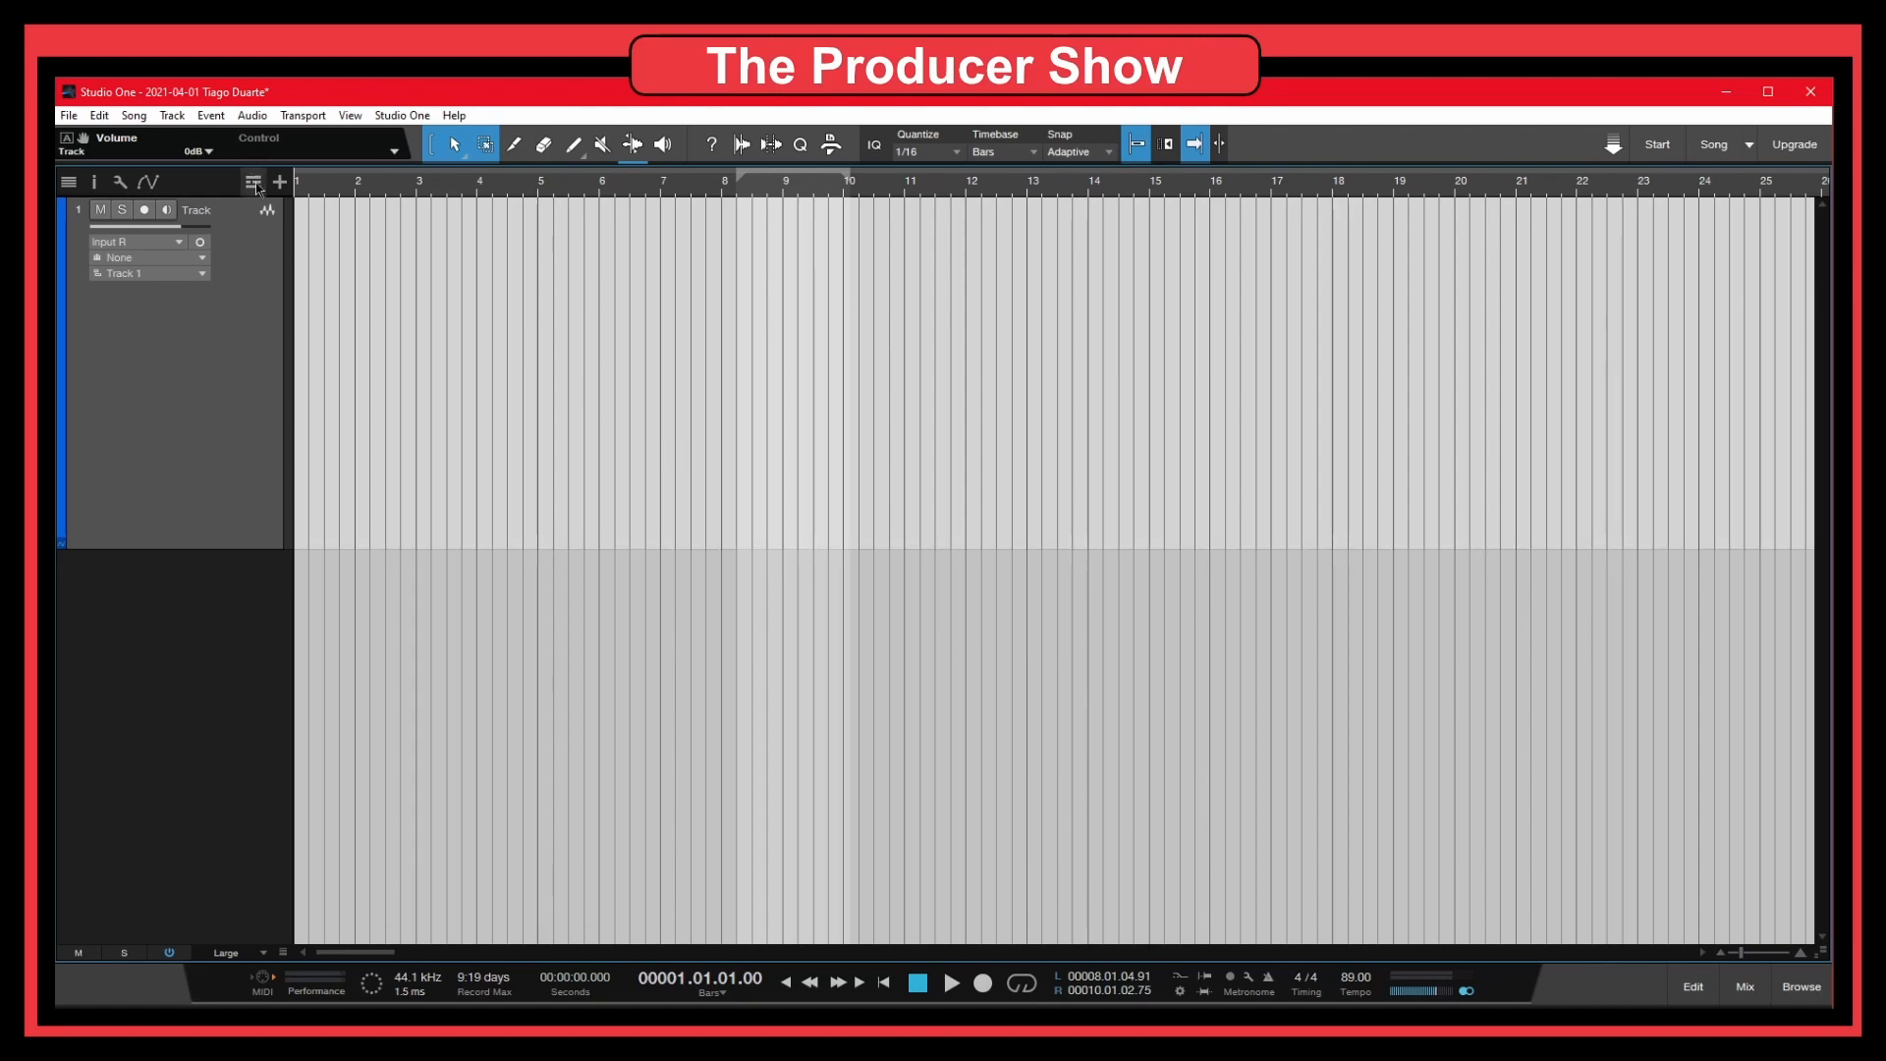
{"action": "left_click", "coordinate": [144, 209]}
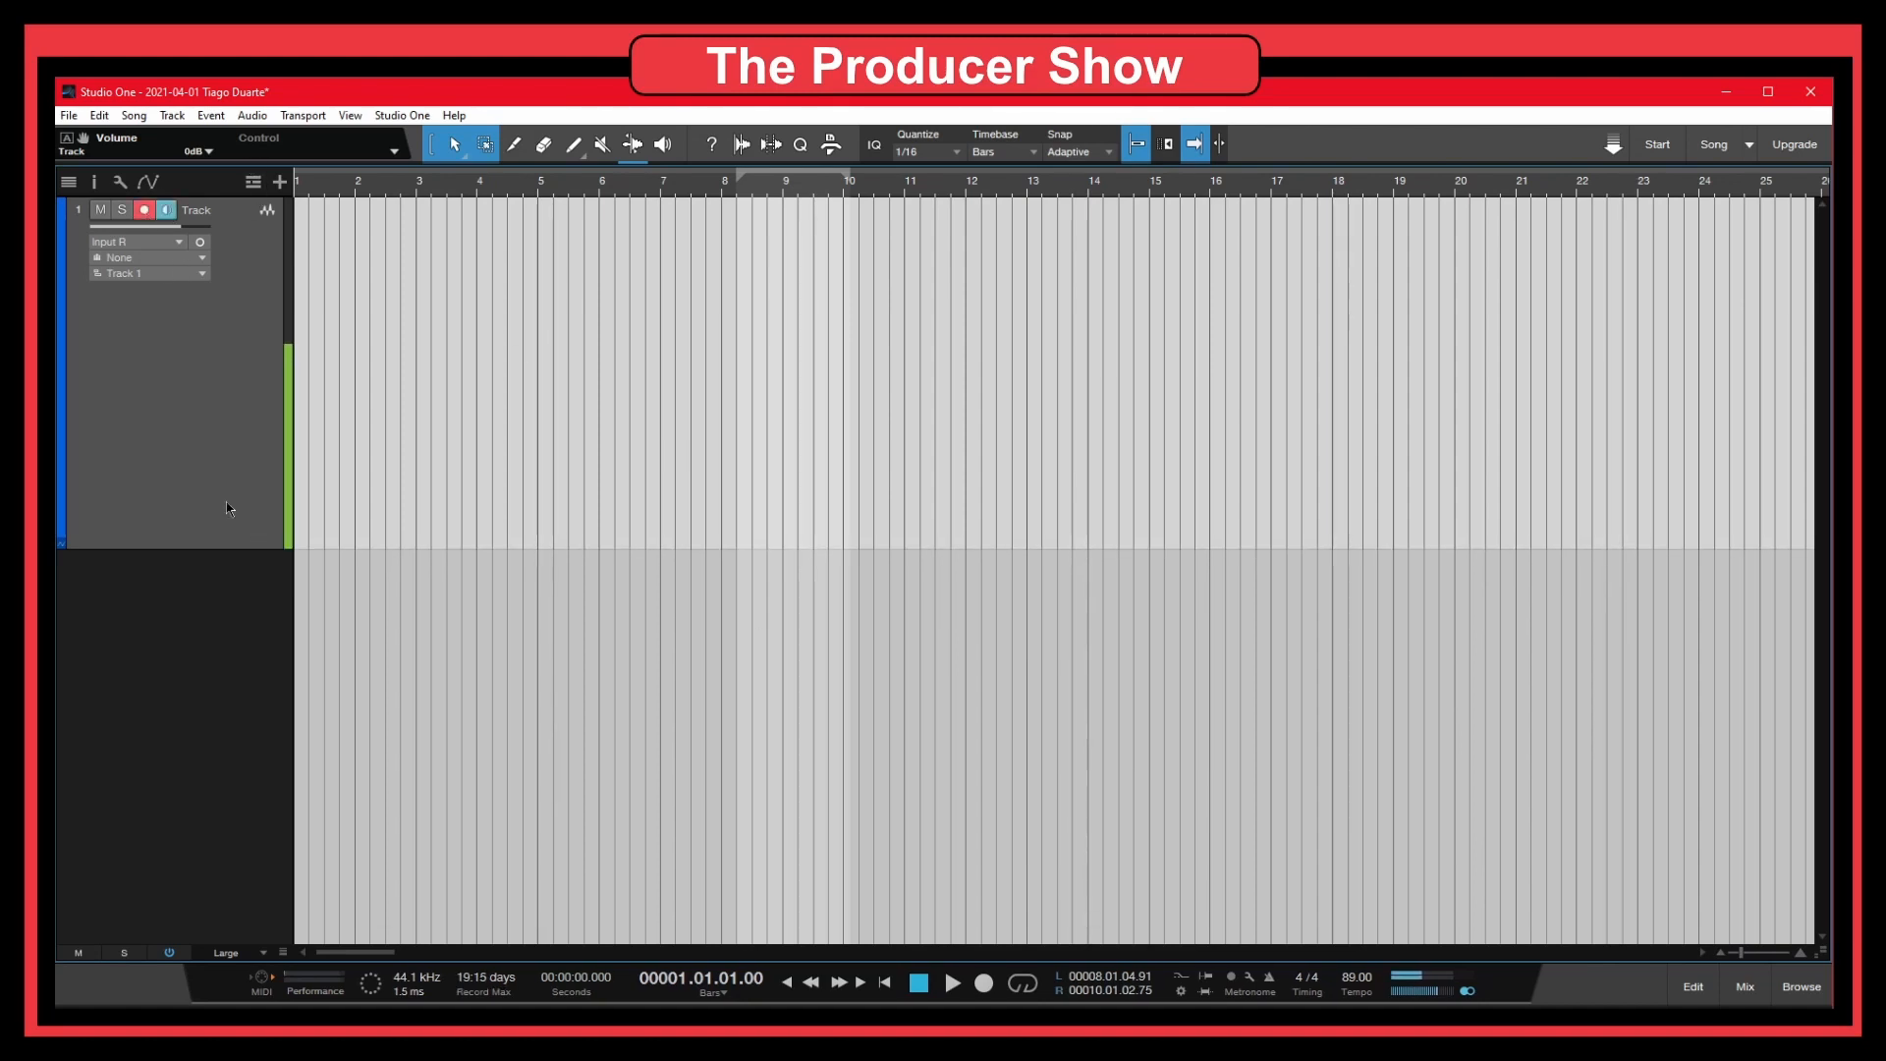
{"action": "key", "text": "space"}
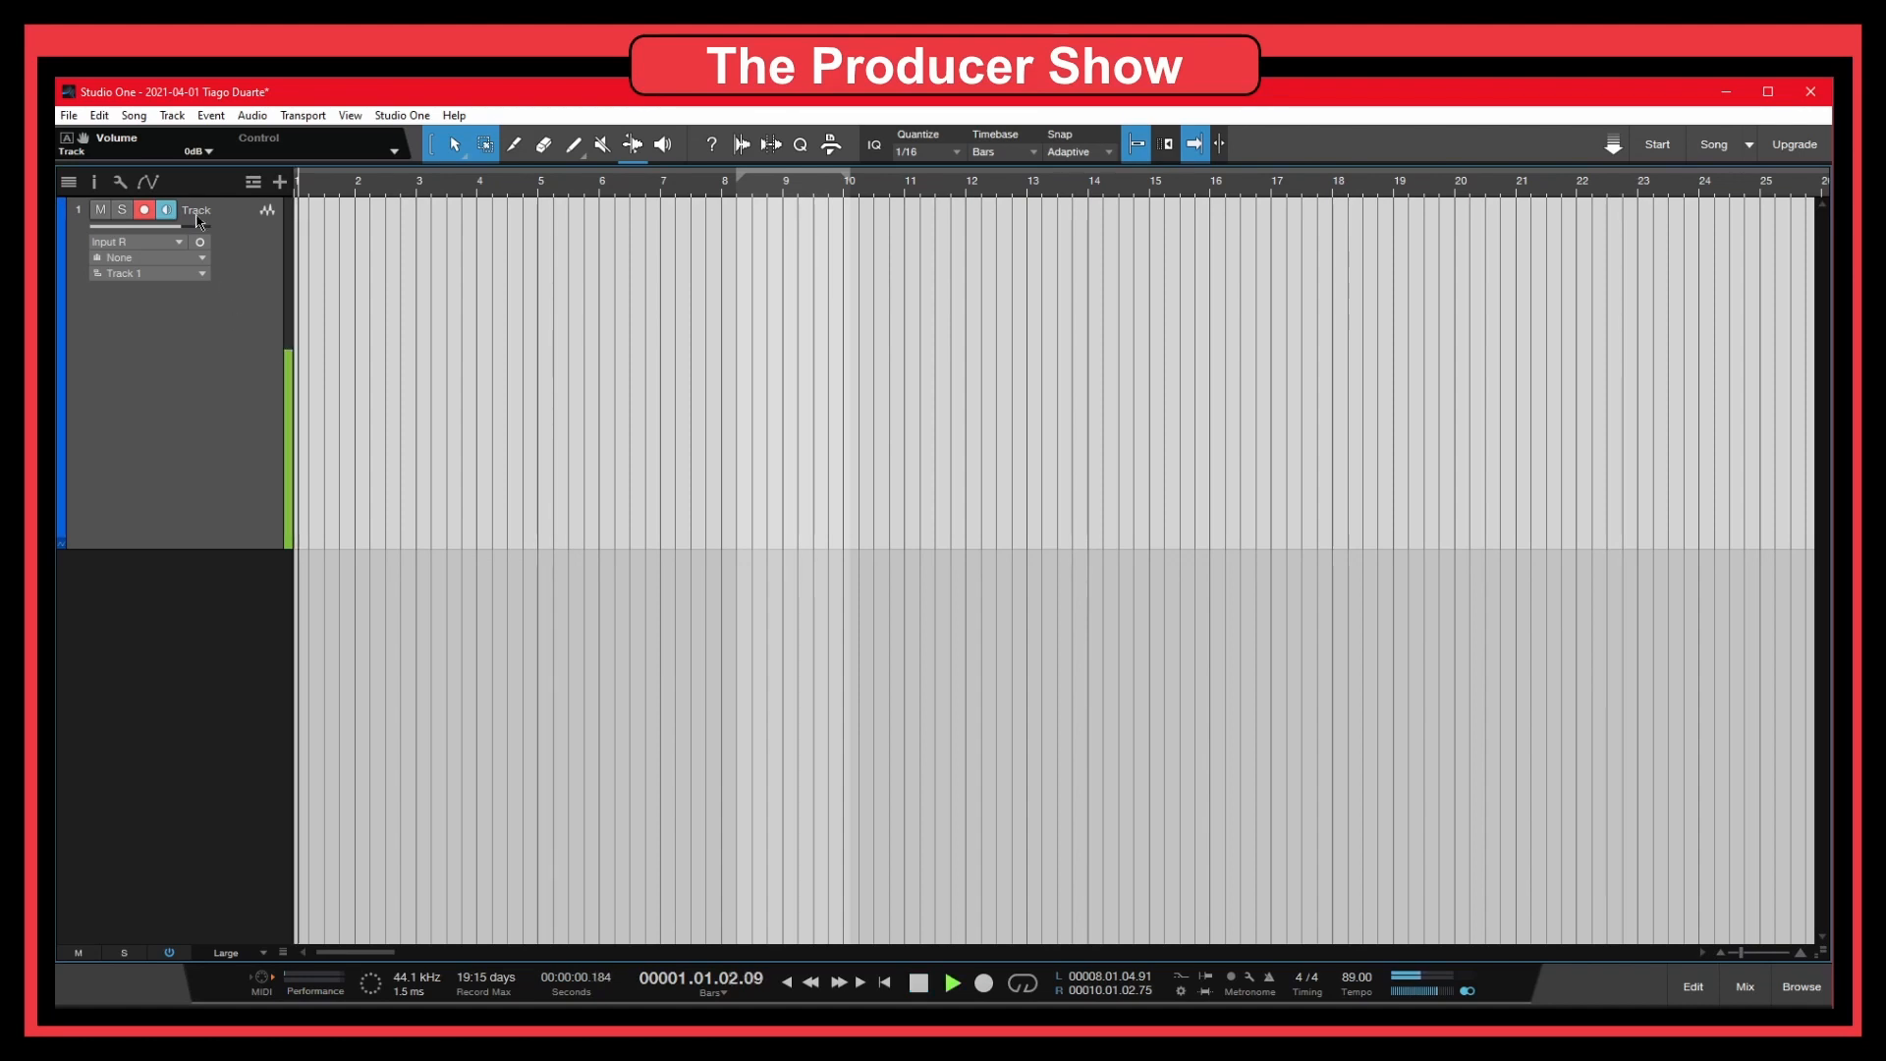
{"action": "key", "text": "space"}
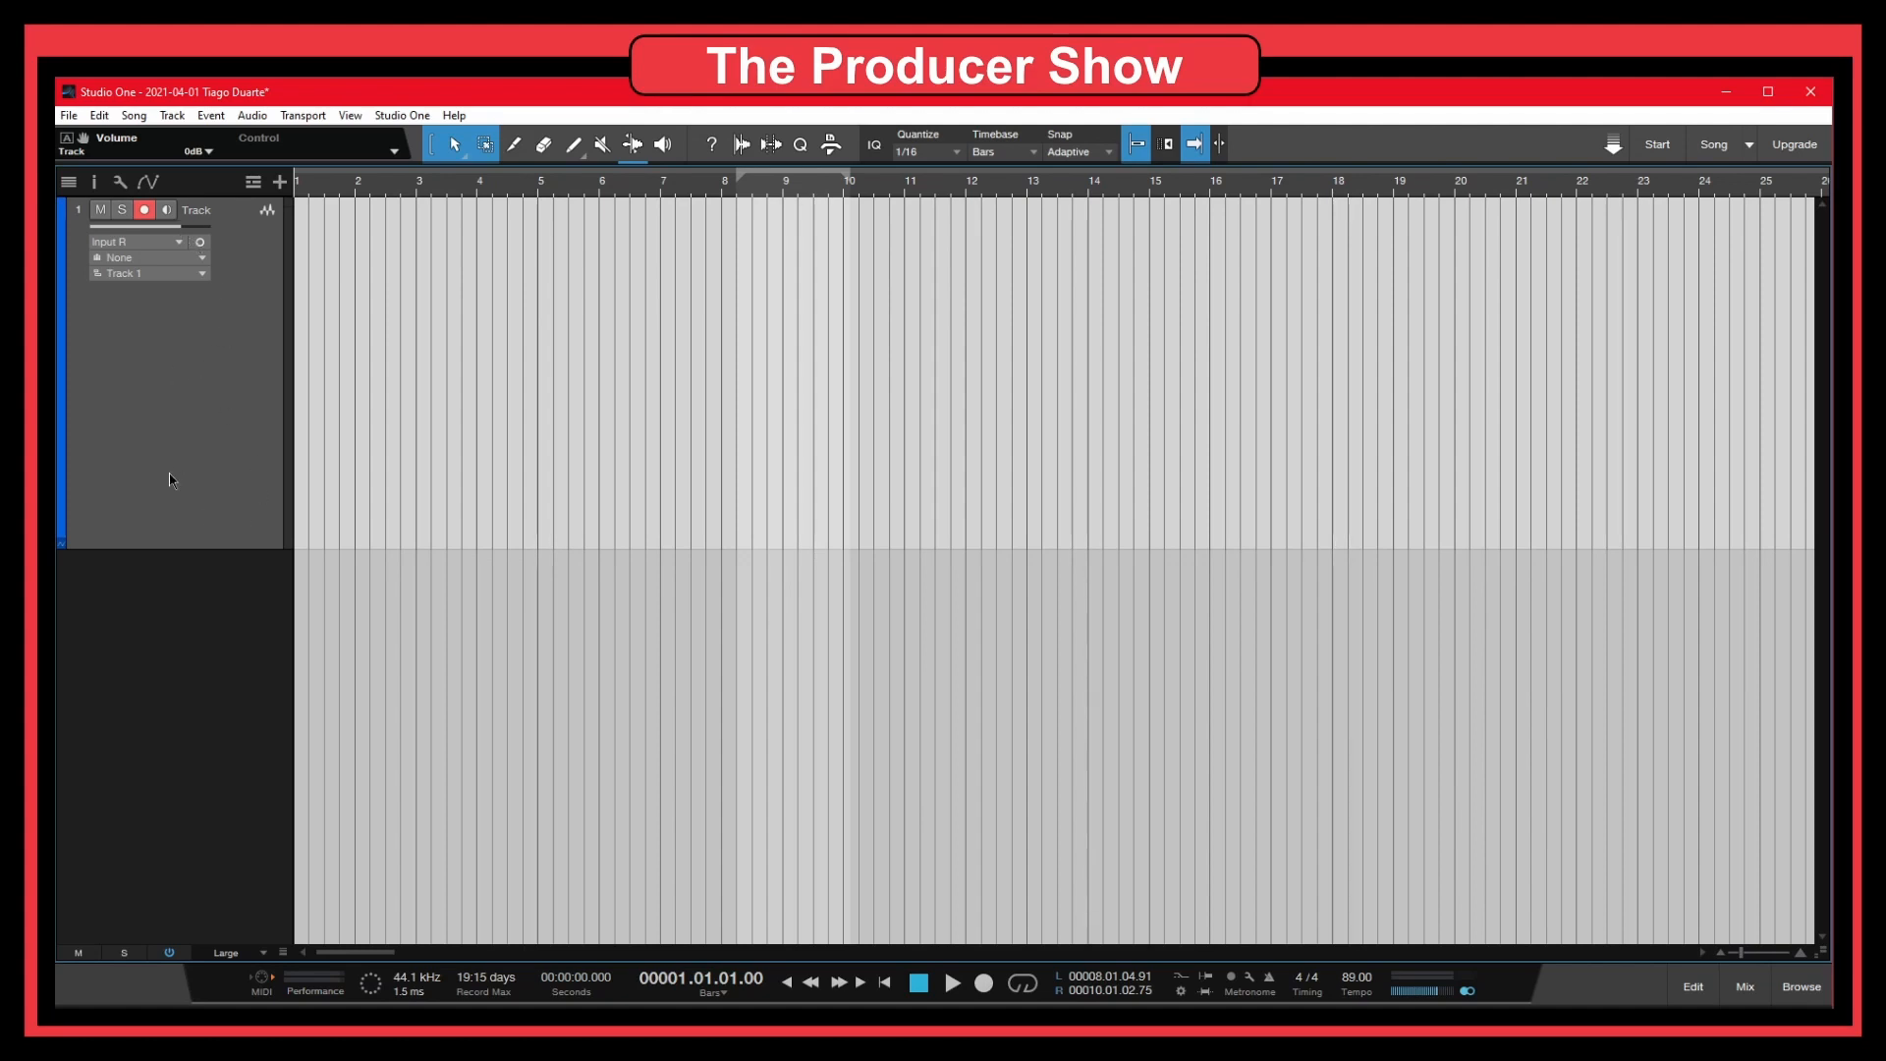
{"action": "left_click", "coordinate": [952, 982]}
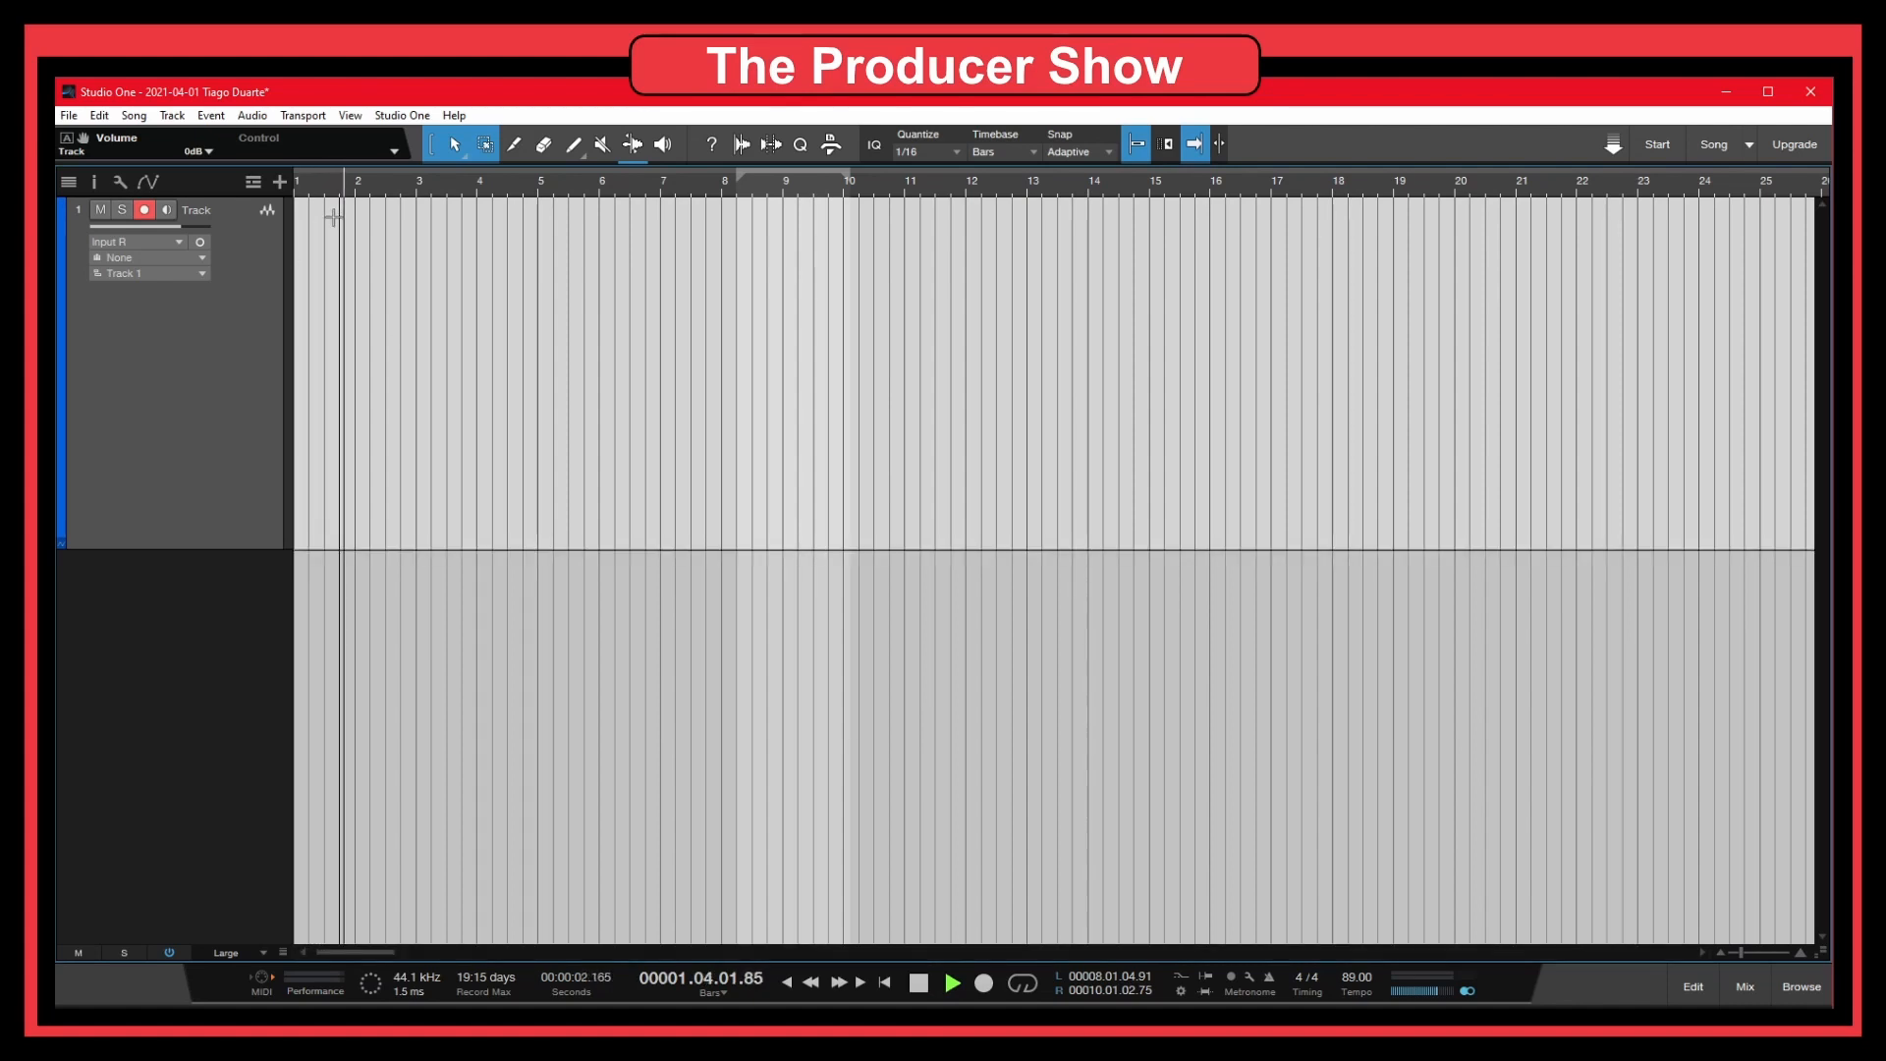
{"action": "left_click", "coordinate": [920, 983]}
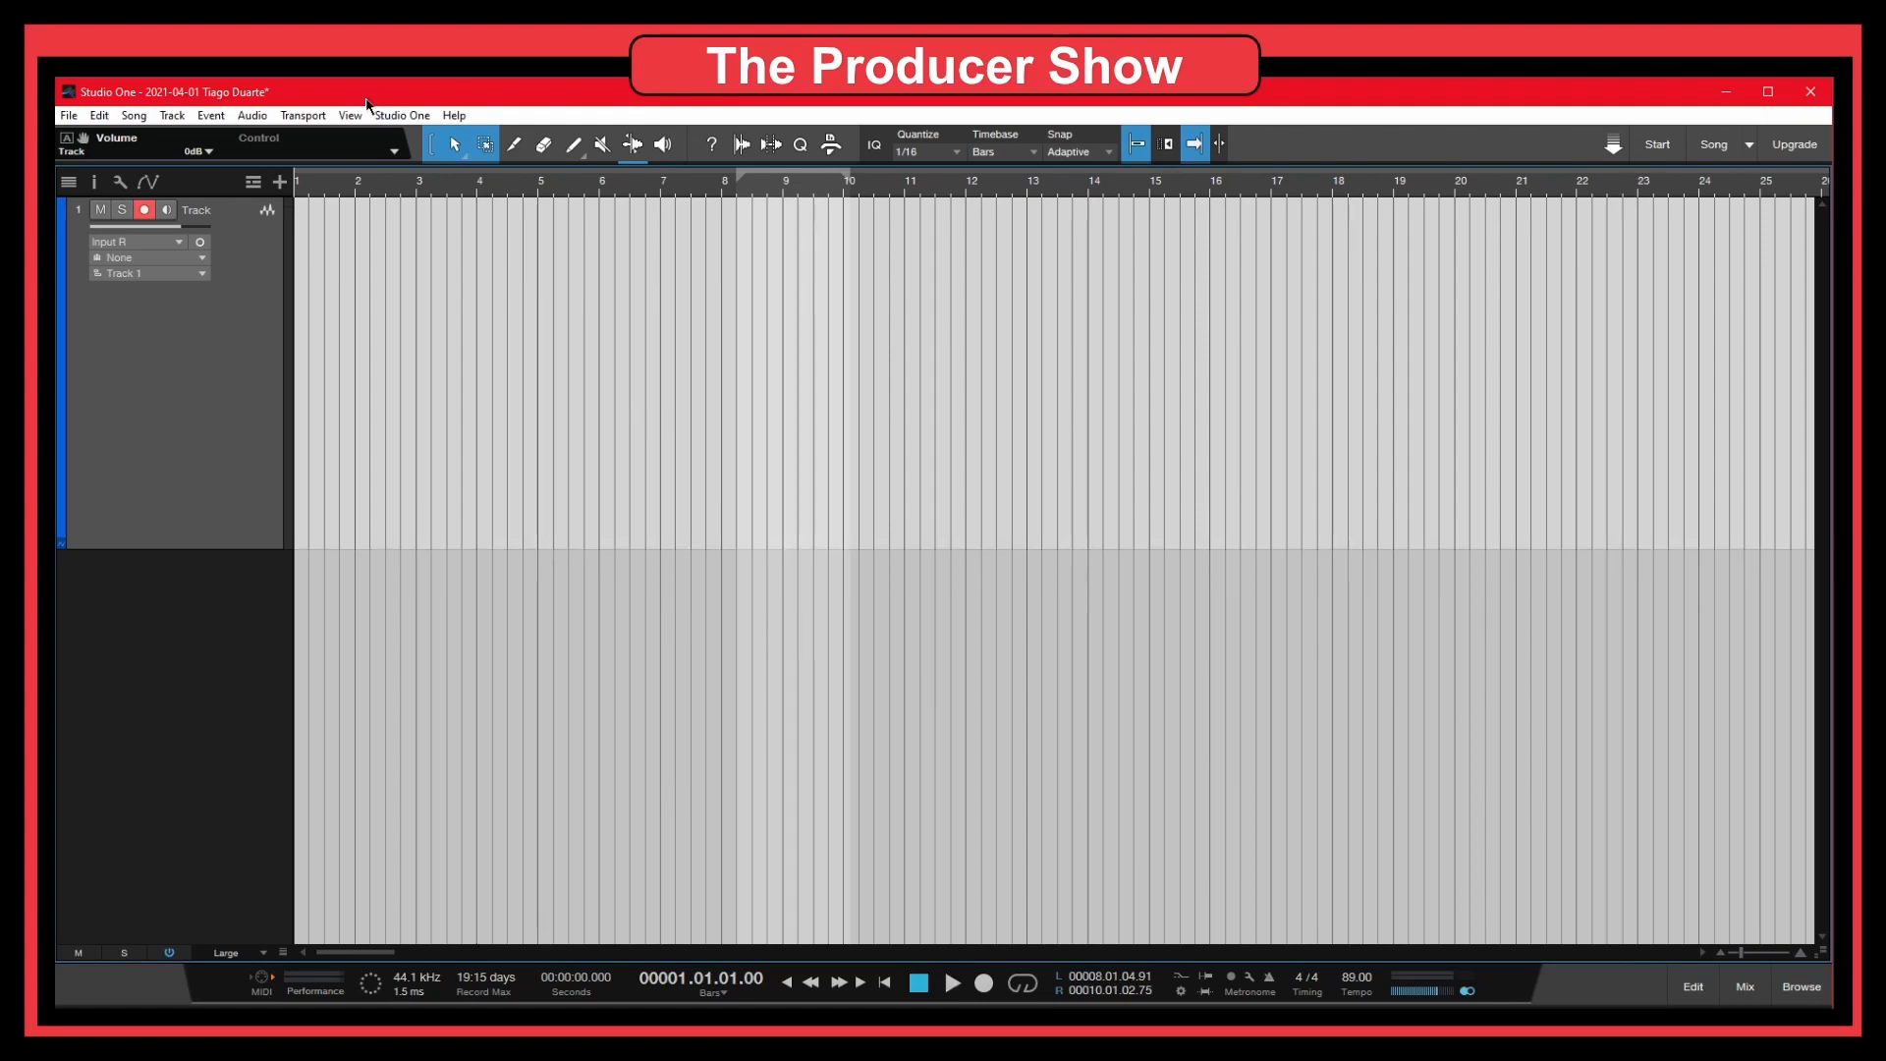
Start adding a new external device in the program options and look through the Behringer models
{"action": "left_click", "coordinate": [399, 116]}
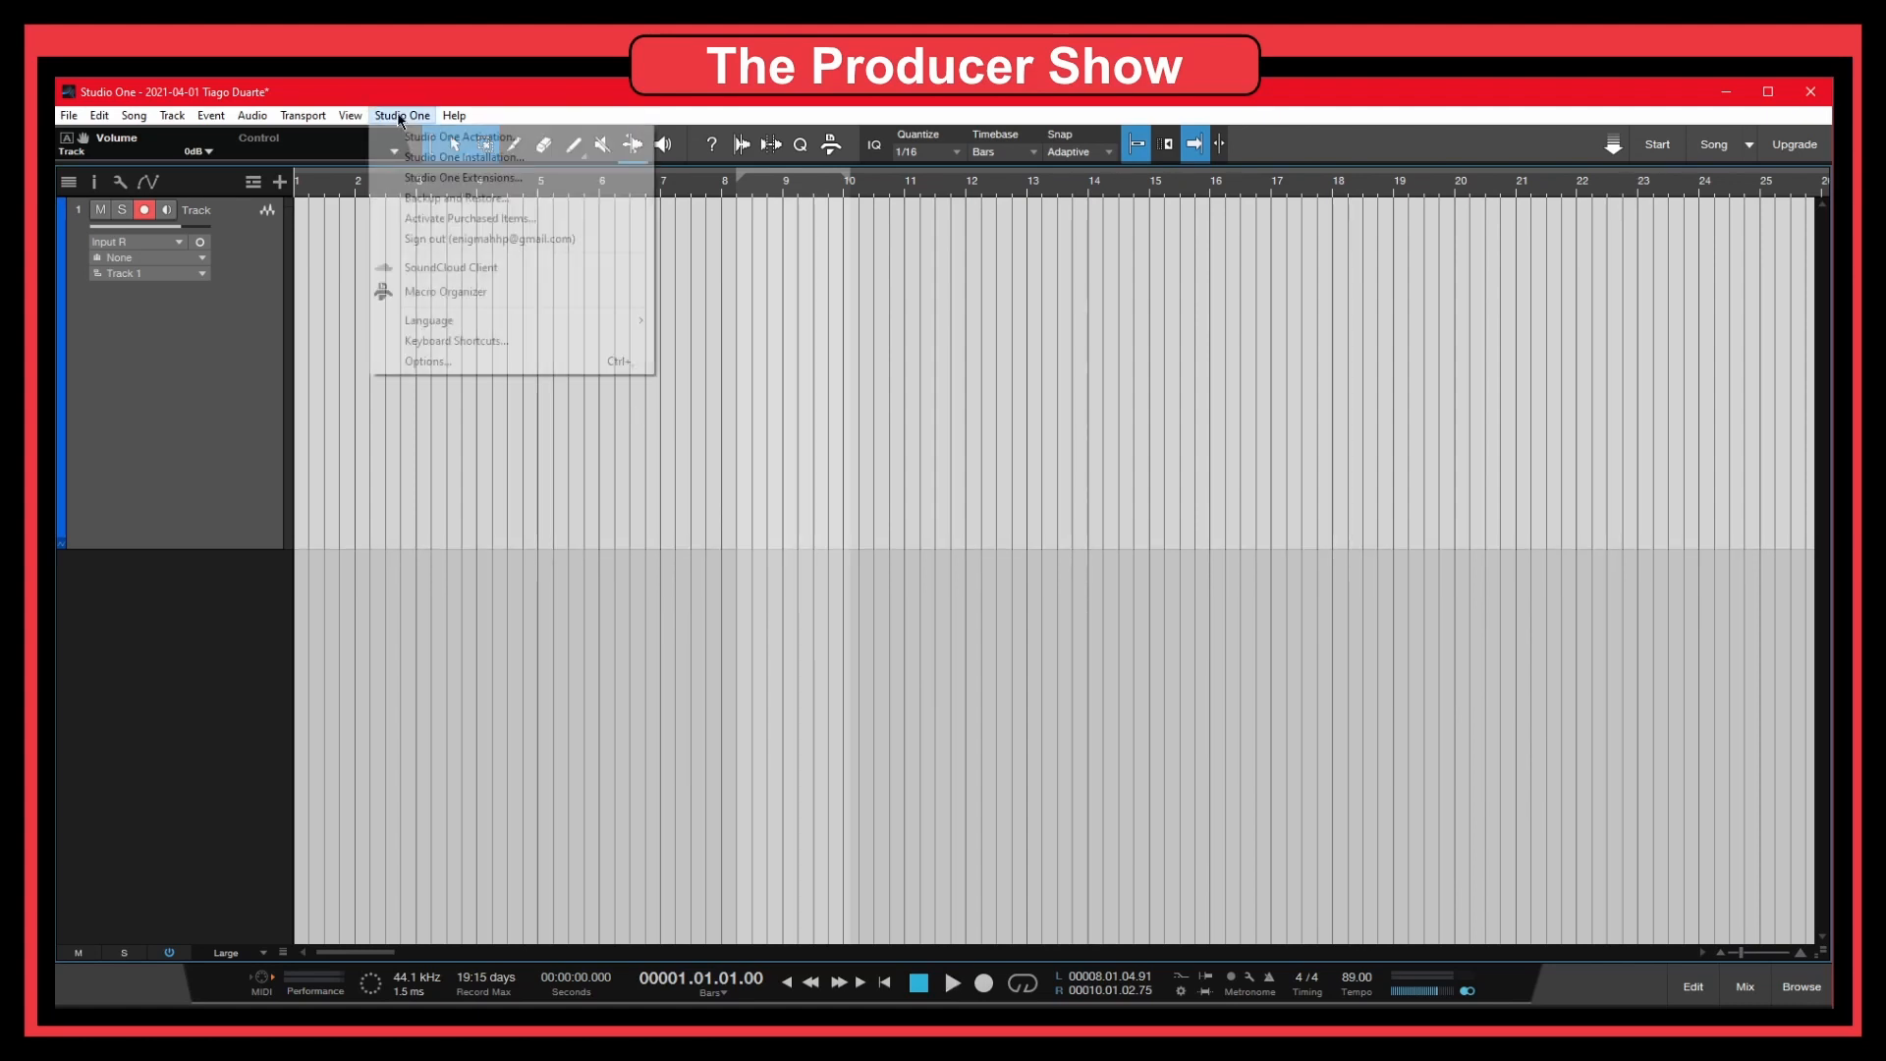
{"action": "left_click", "coordinate": [438, 362]}
{"action": "left_click", "coordinate": [864, 339]}
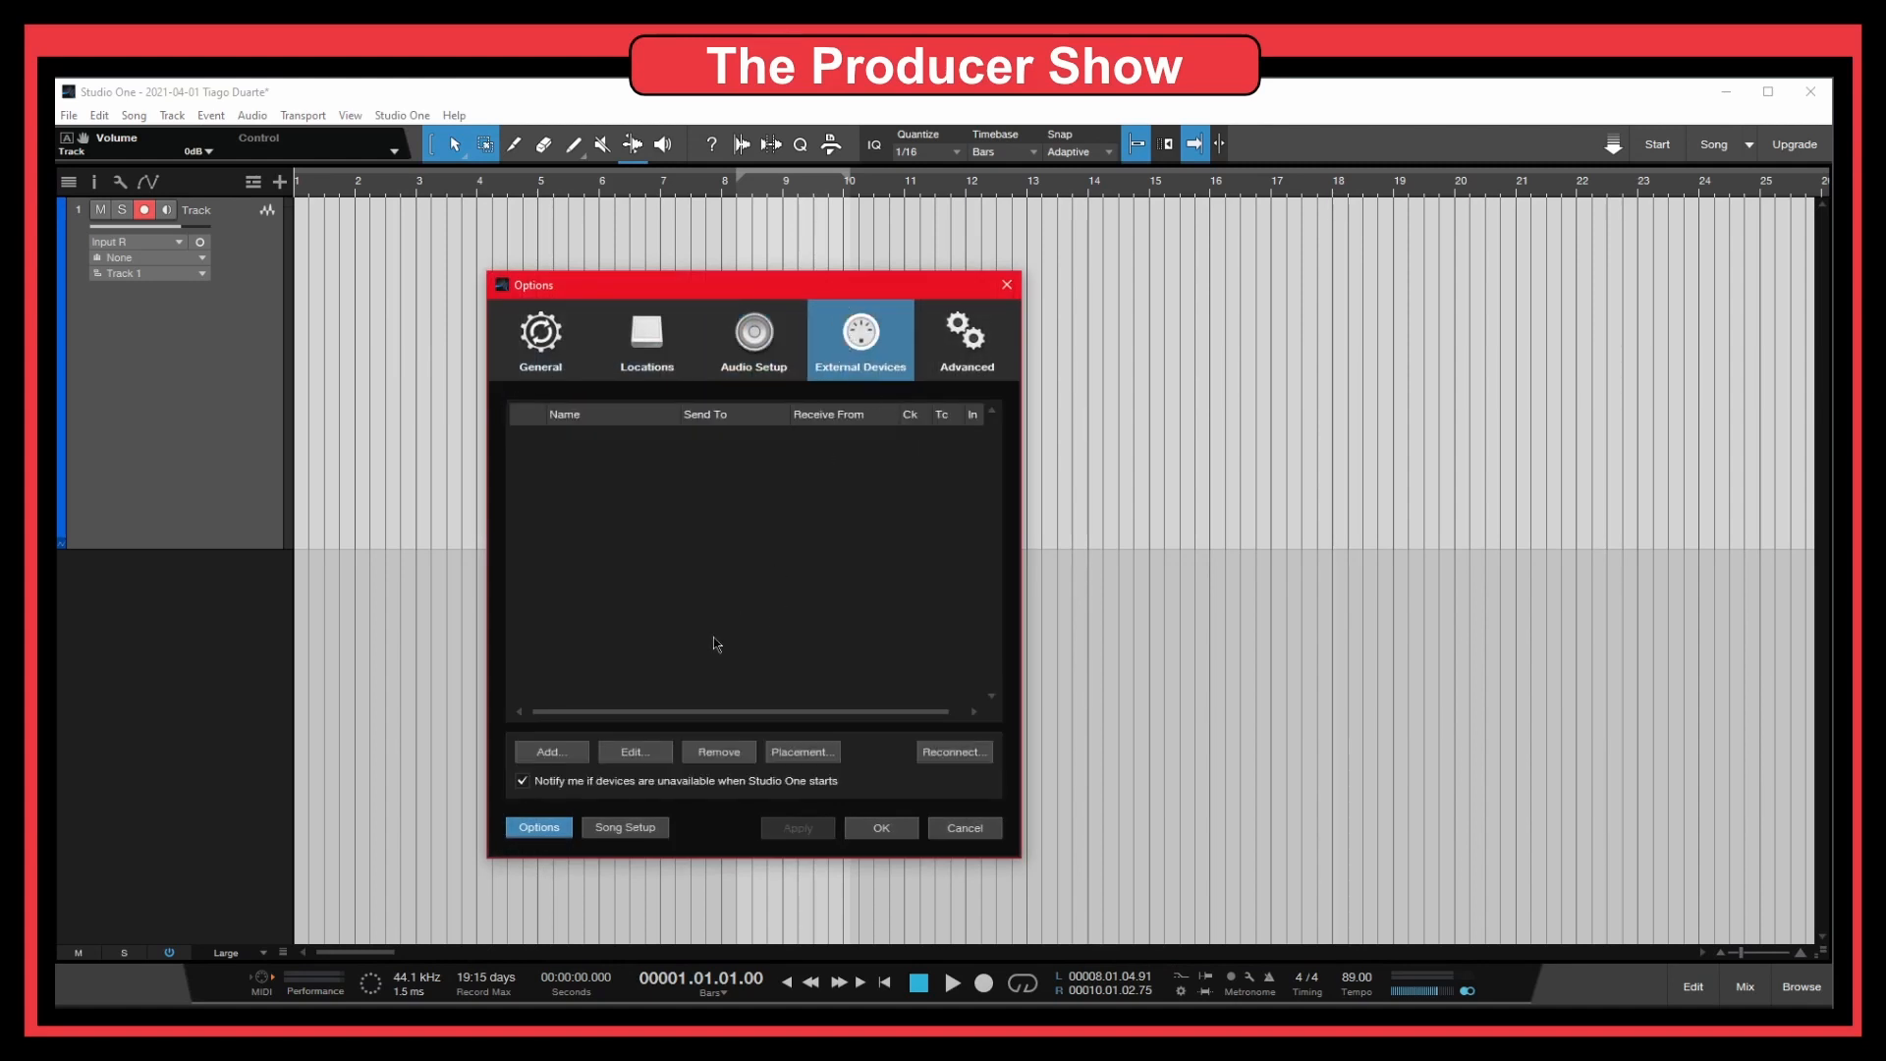
{"action": "left_click", "coordinate": [565, 756]}
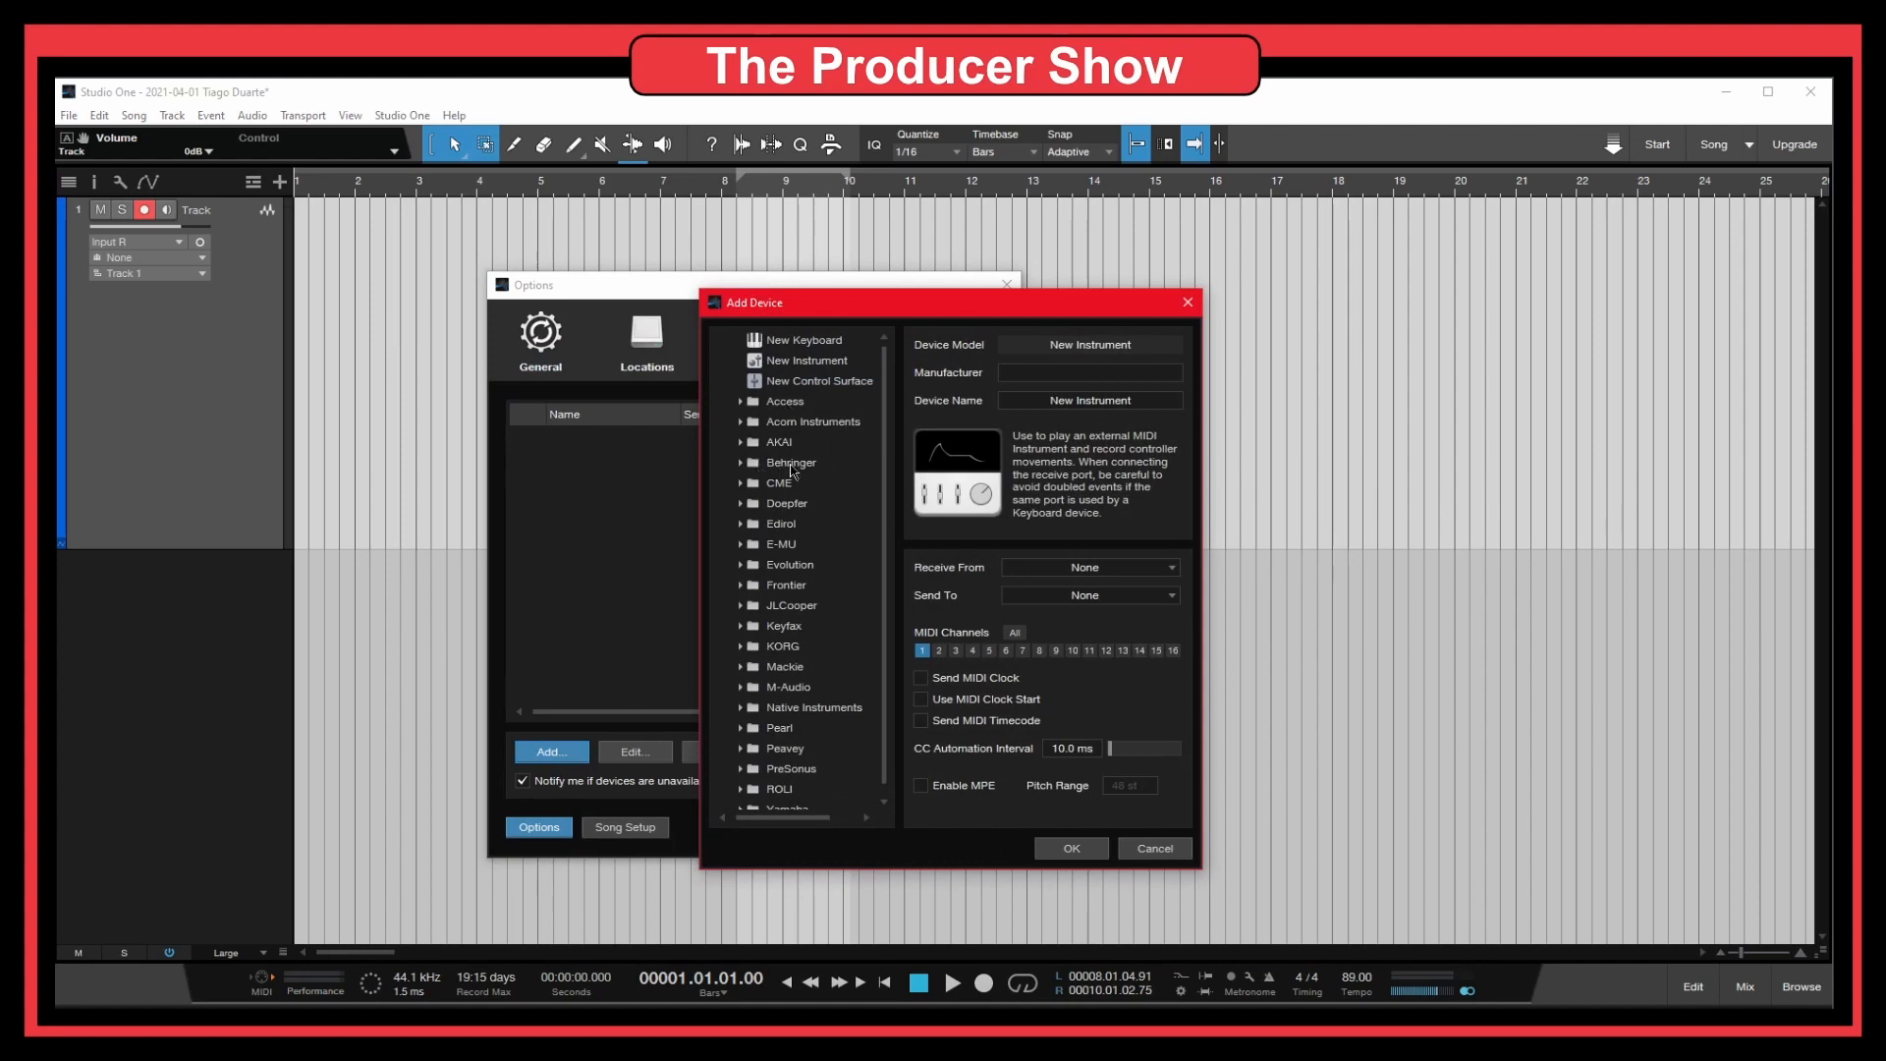
{"action": "left_click", "coordinate": [792, 462]}
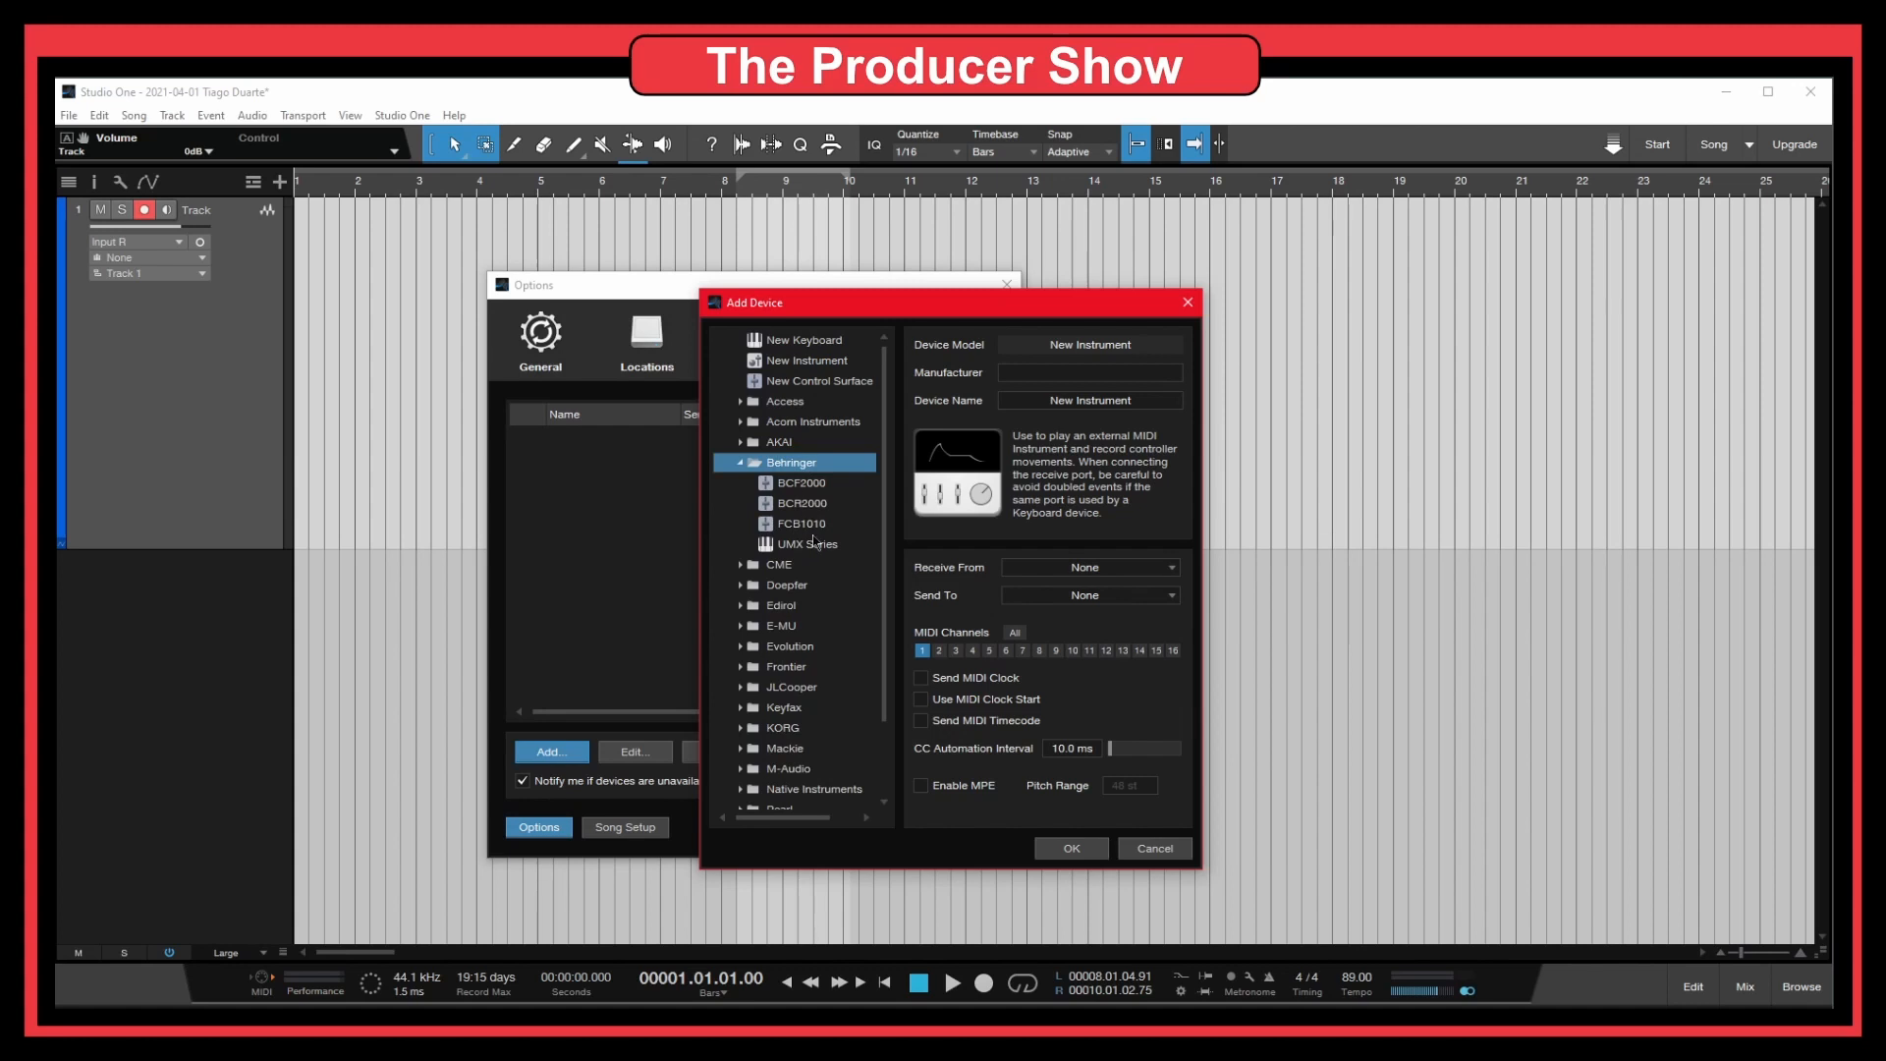
{"action": "left_click", "coordinate": [742, 465]}
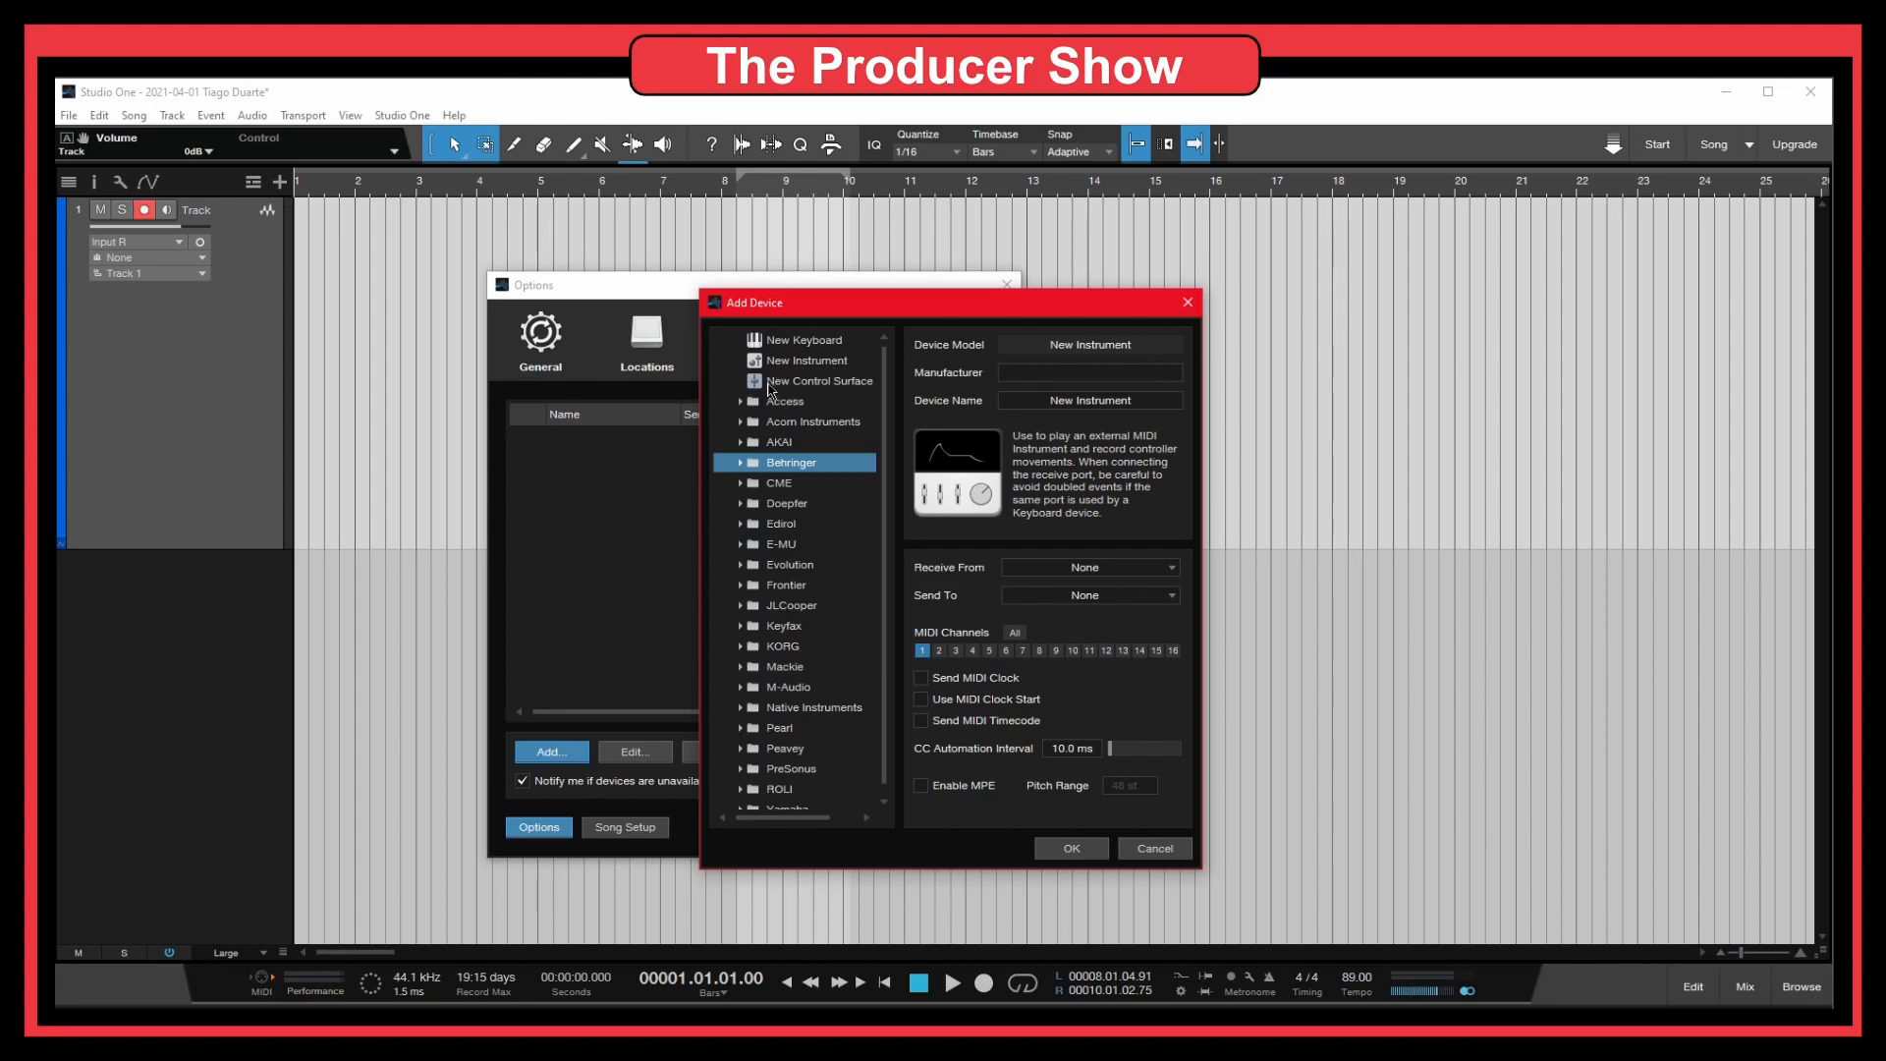
Compare the generic device types, choose New Instrument, and name the device TD-3
{"action": "left_click", "coordinate": [796, 343]}
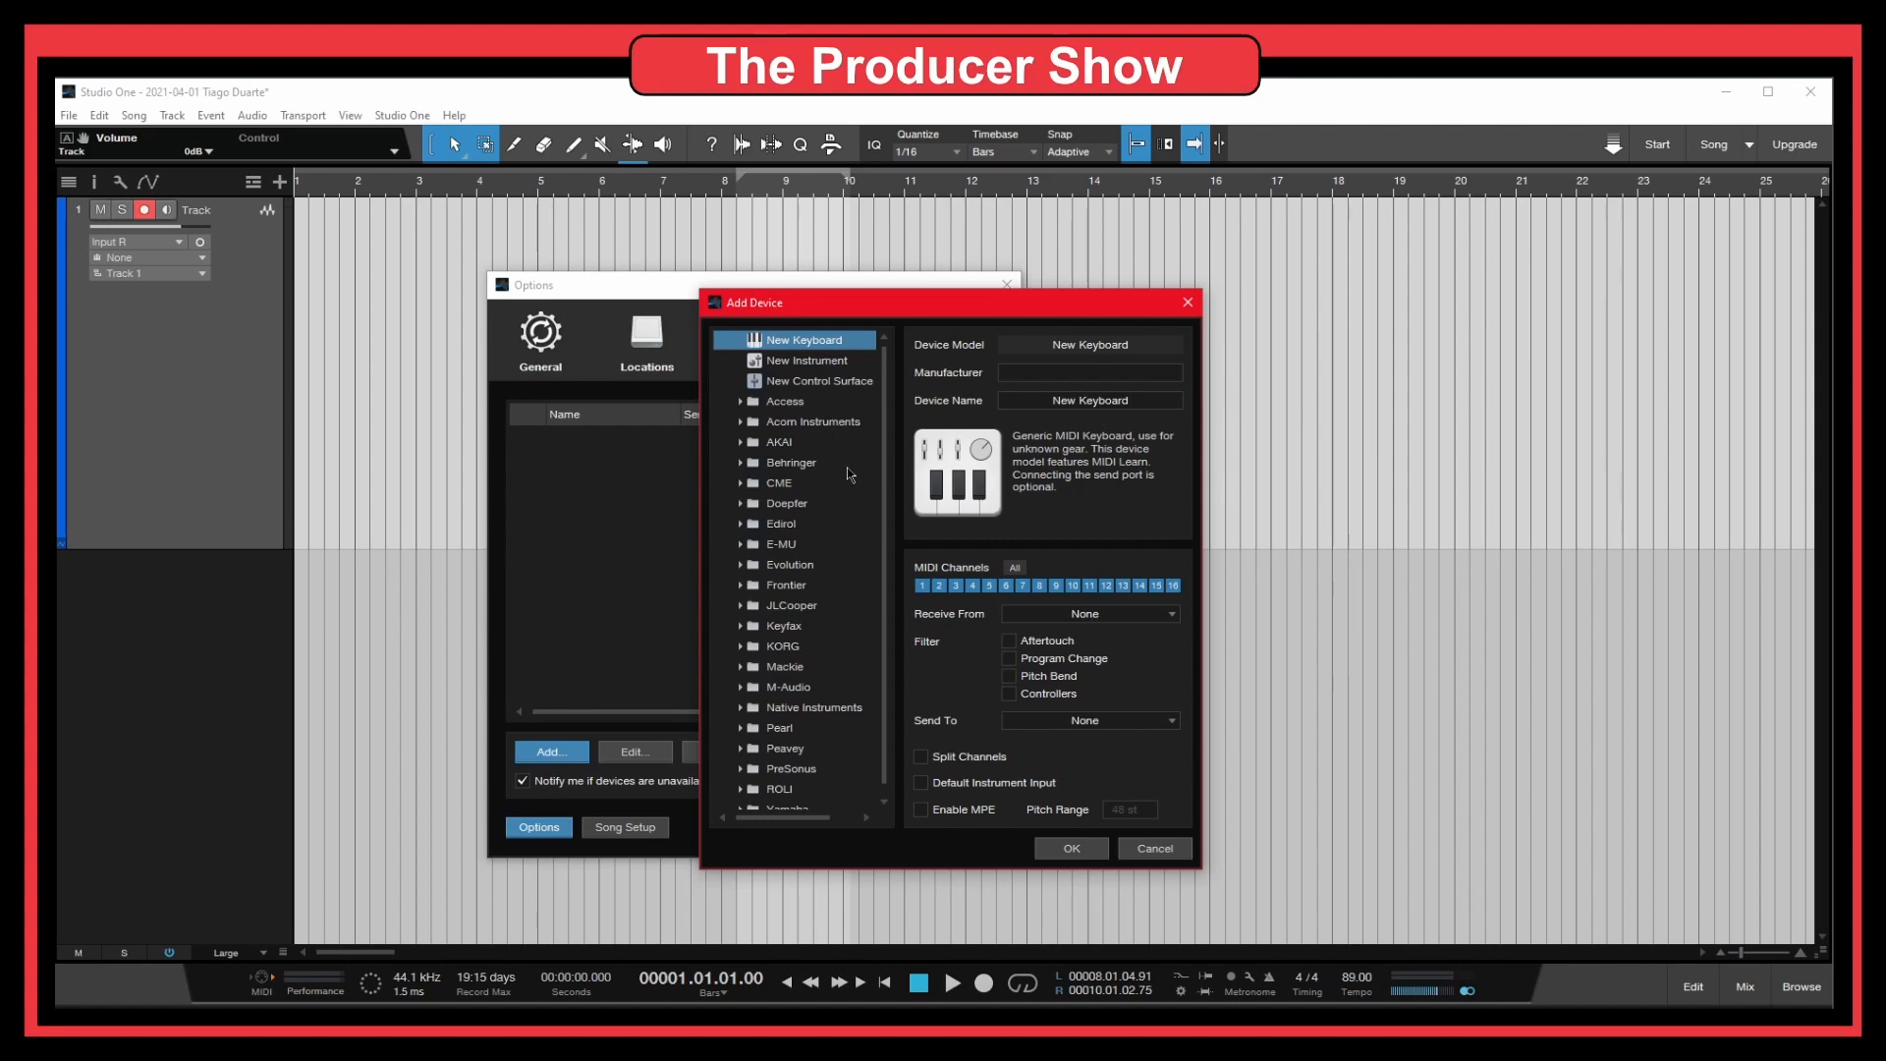
{"action": "left_click", "coordinate": [811, 362]}
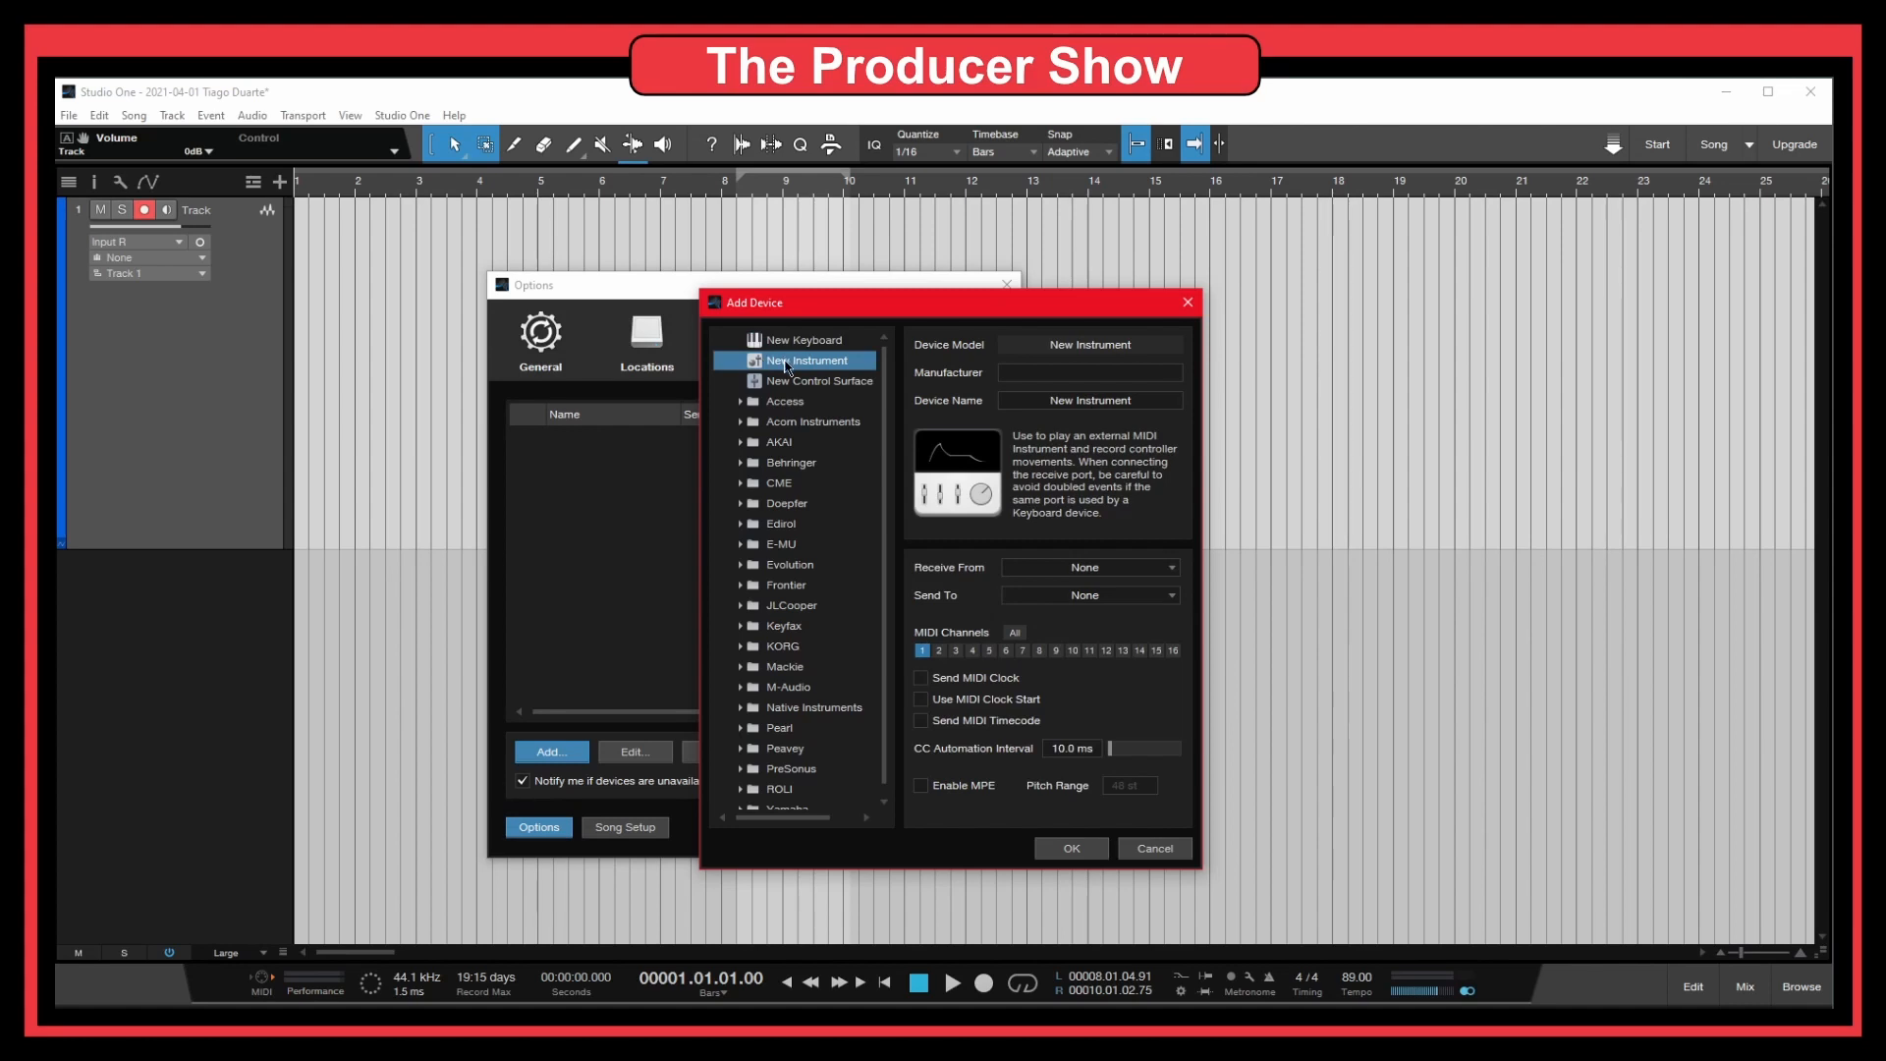
{"action": "left_click", "coordinate": [796, 383]}
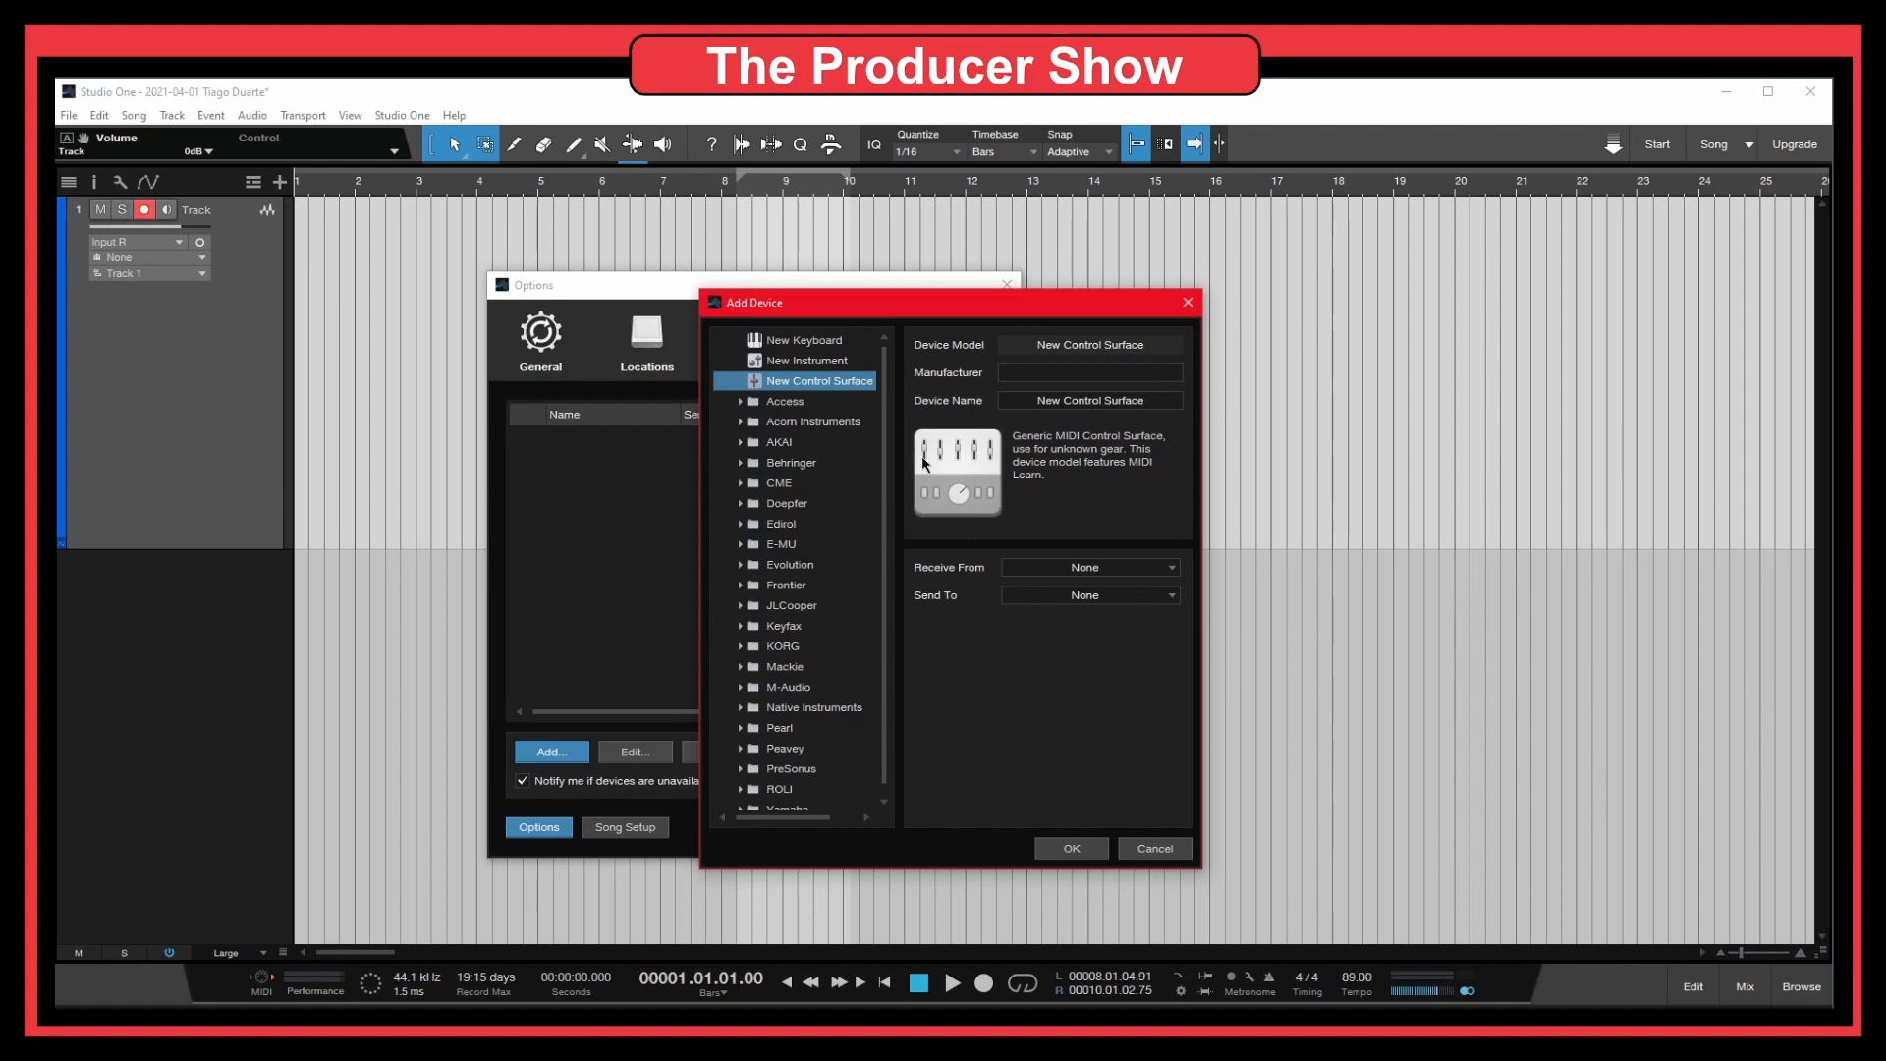
{"action": "left_click", "coordinate": [837, 365]}
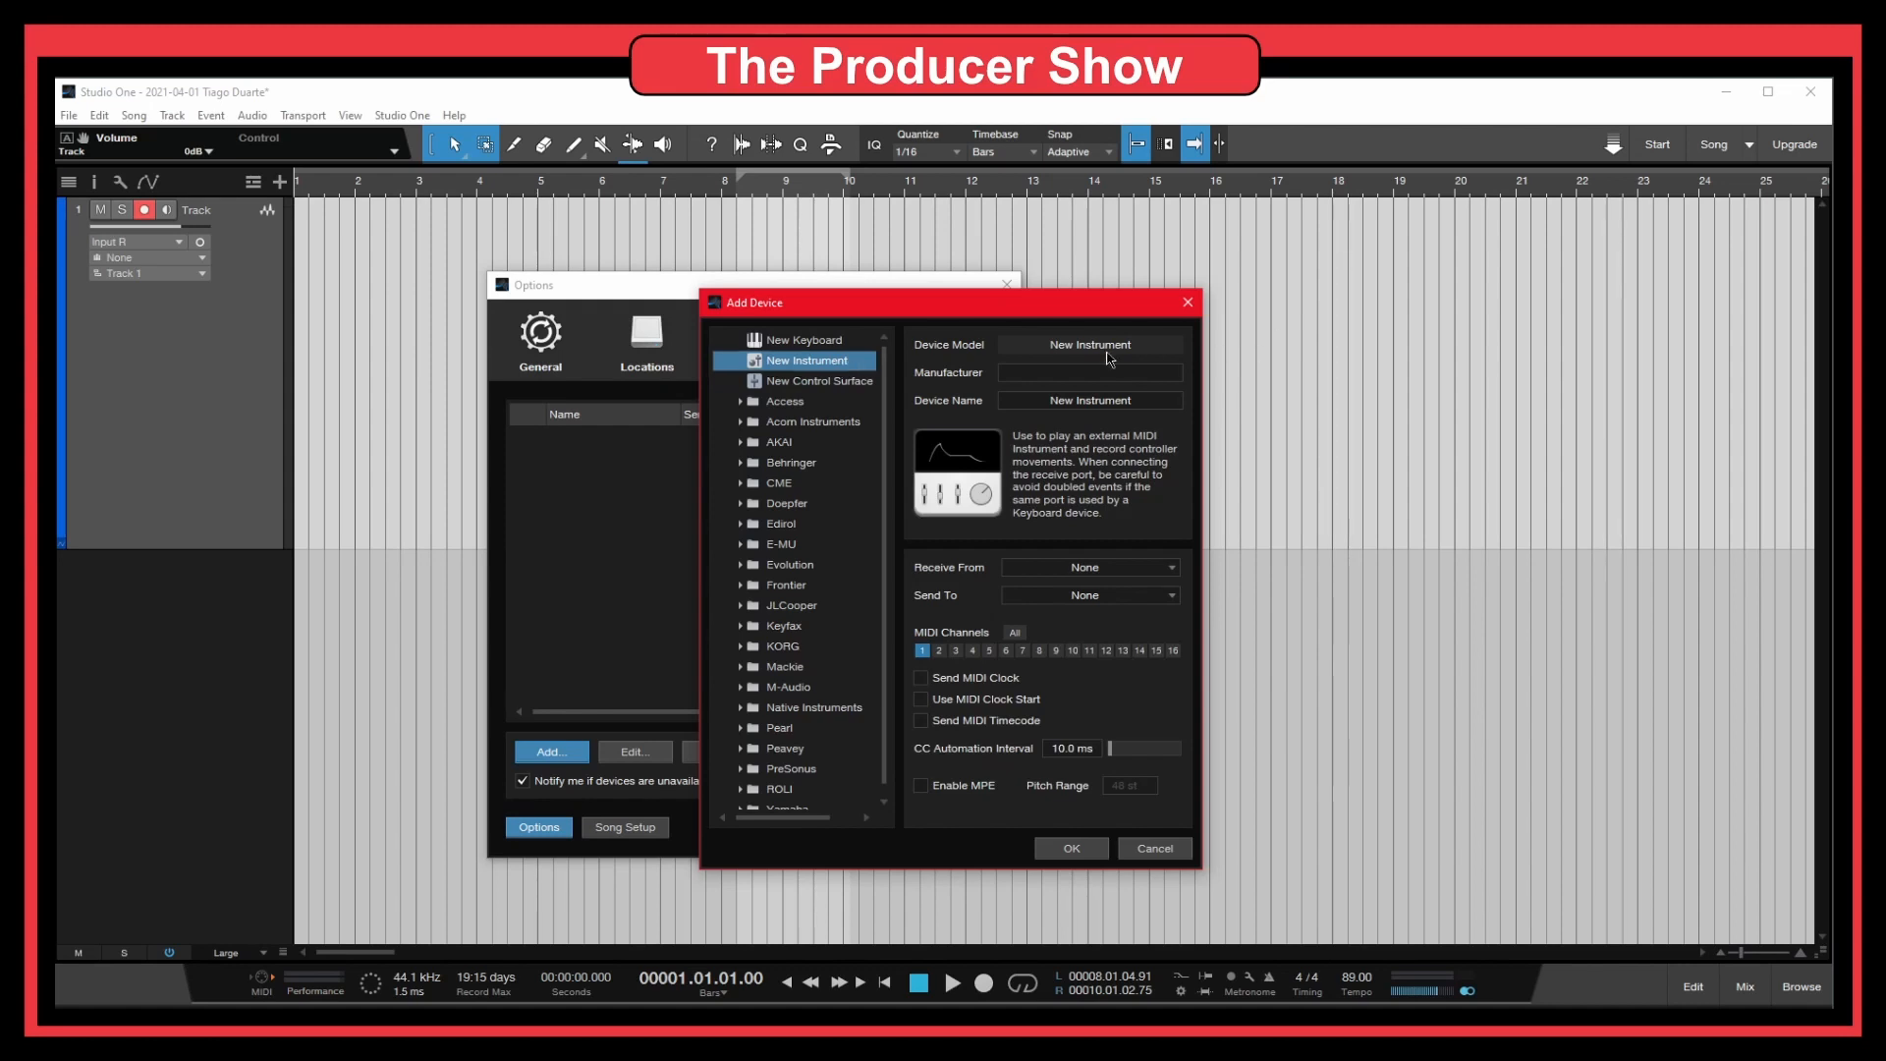
{"action": "left_click", "coordinate": [1125, 405]}
{"action": "key", "text": "BackSpace"}
{"action": "type", "text": "TD-3"}
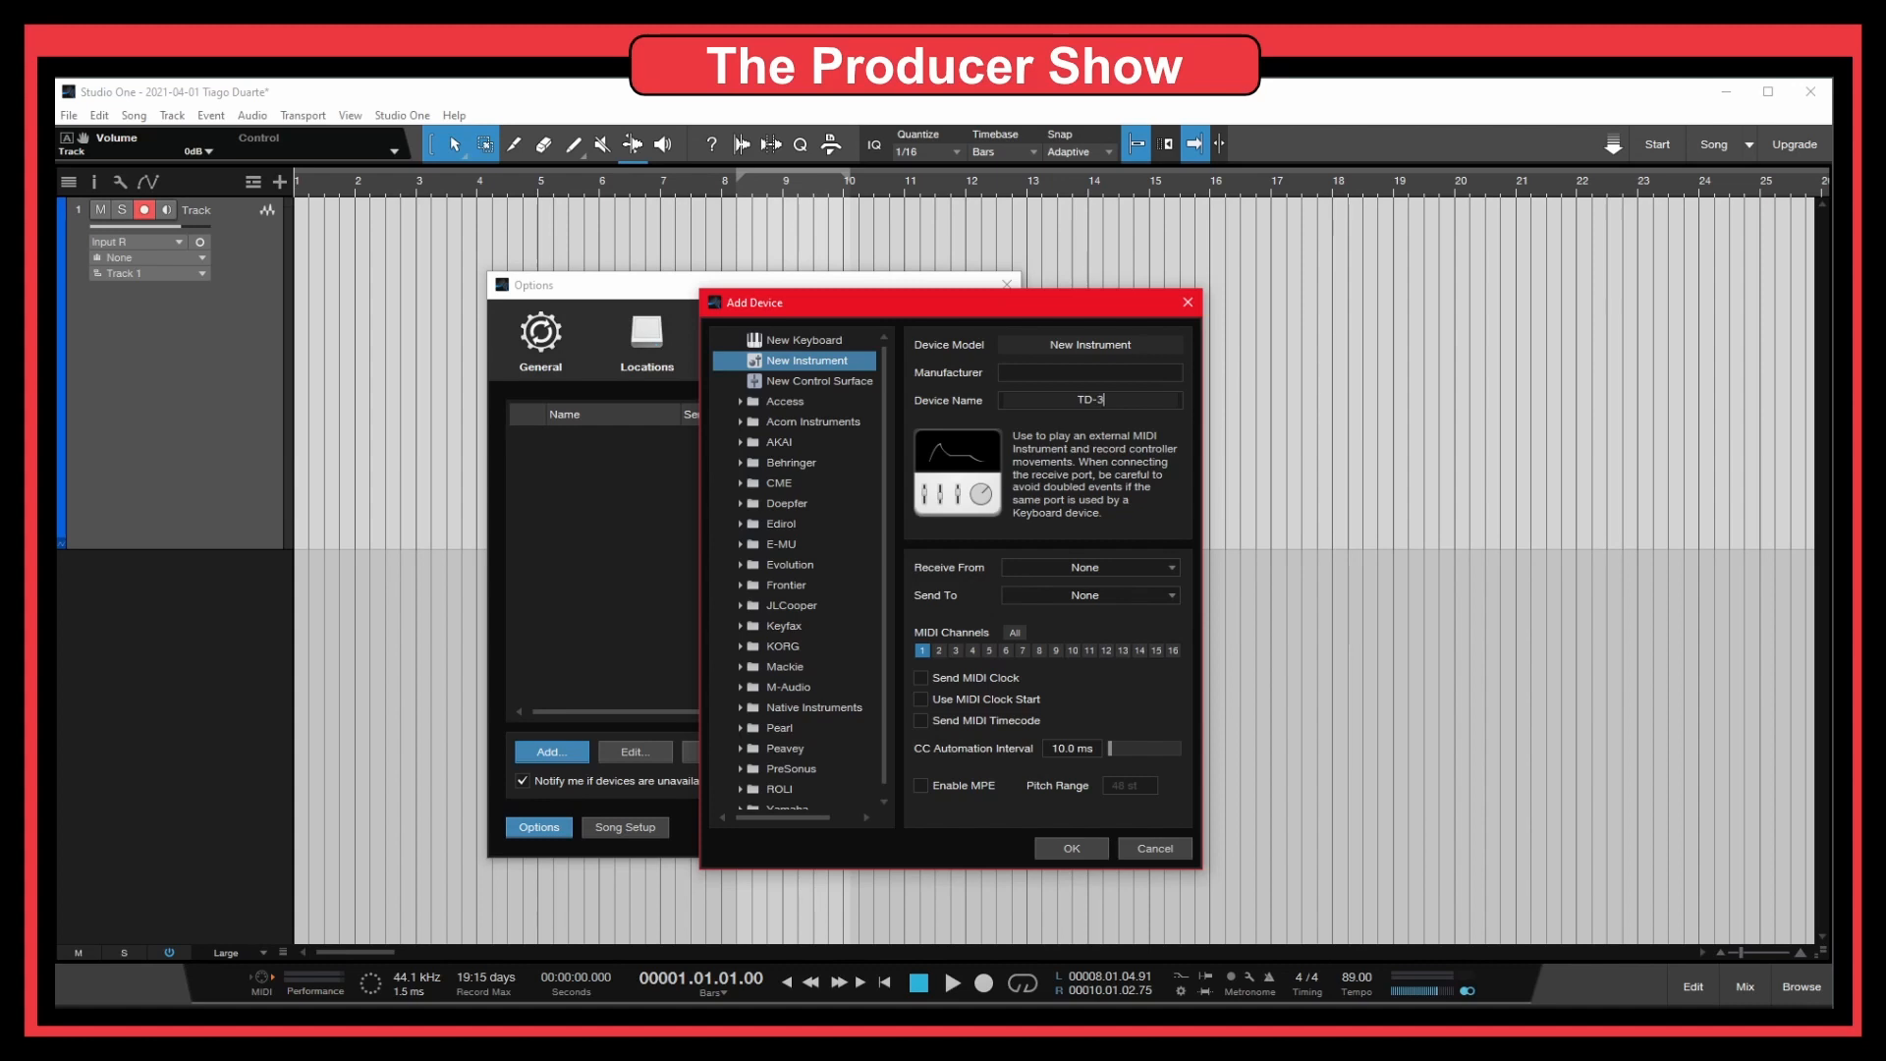
{"action": "key", "text": "BackSpace"}
{"action": "type", "text": "R3"}
{"action": "key", "text": "BackSpace"}
{"action": "key", "text": "BackSpace"}
{"action": "type", "text": "#"}
Set the TD-3 device to send to Focusrite USB MIDI with Send MIDI Clock enabled, and save the options
{"action": "left_click", "coordinate": [1085, 598]}
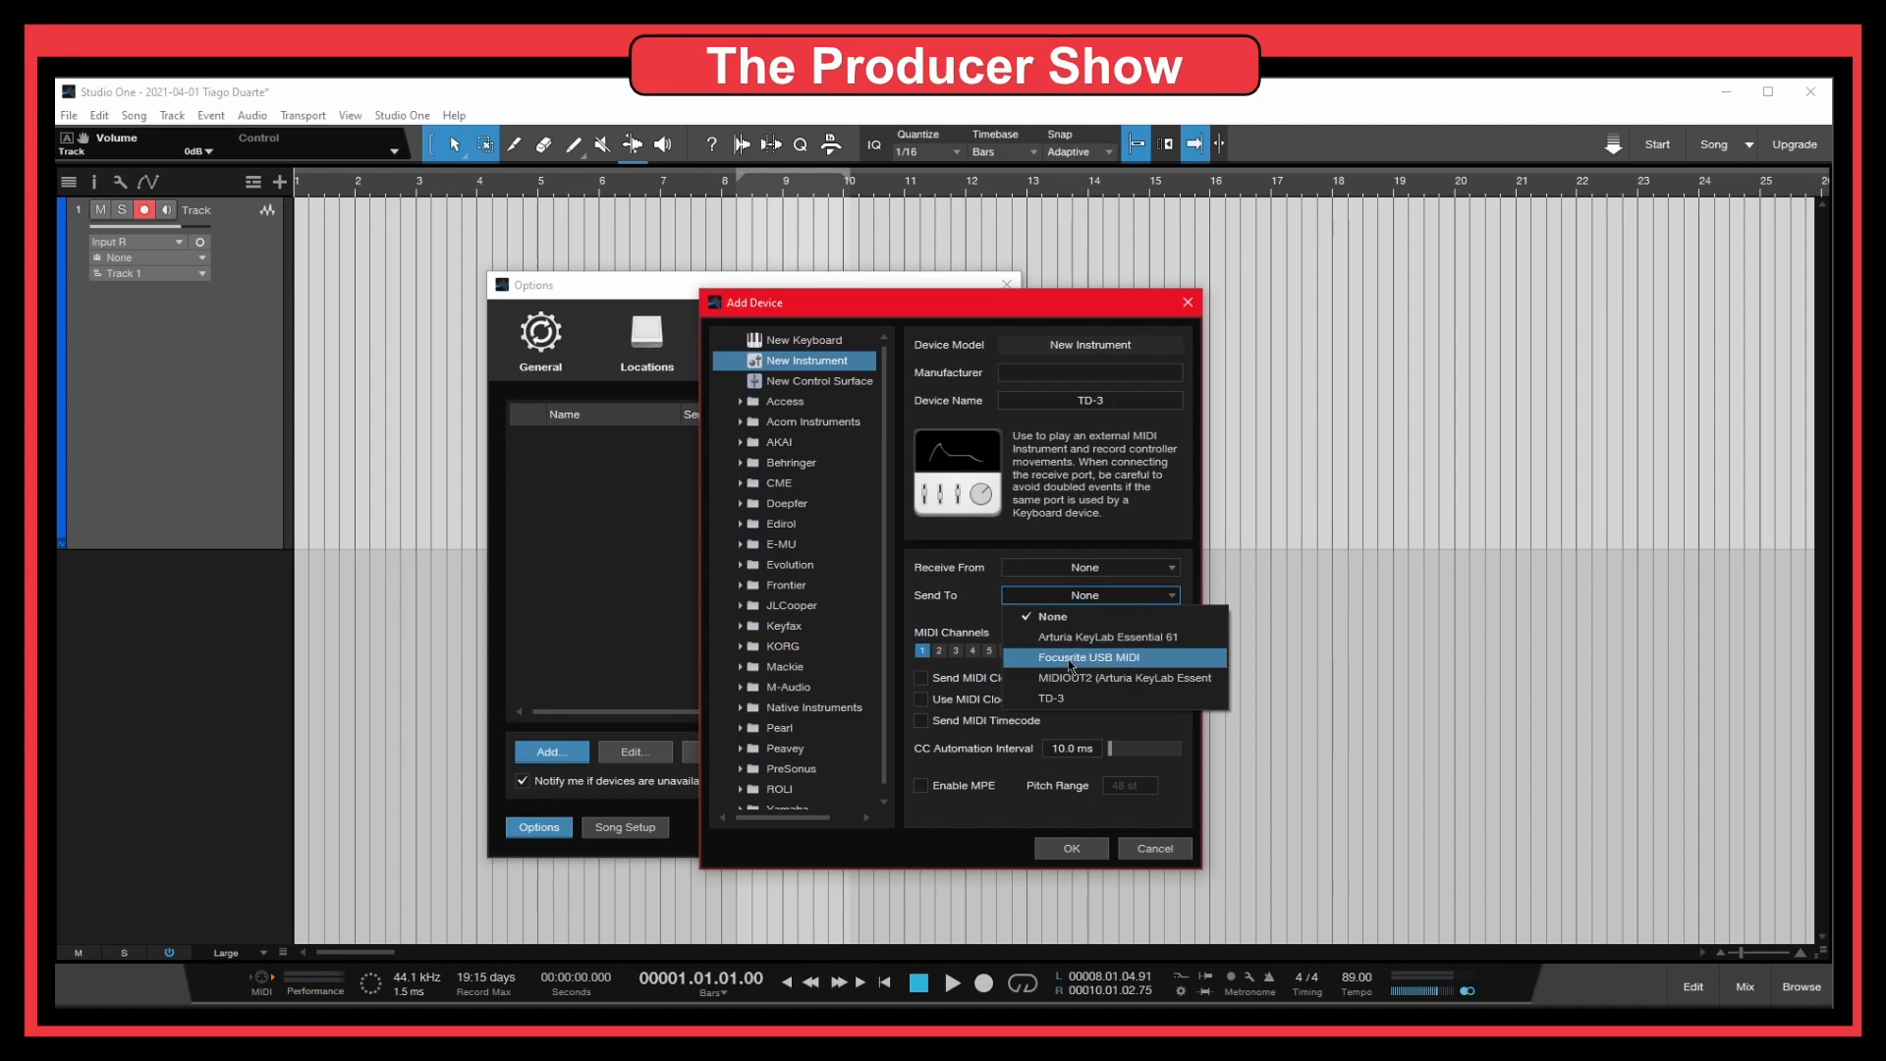
{"action": "left_click", "coordinate": [1124, 661]}
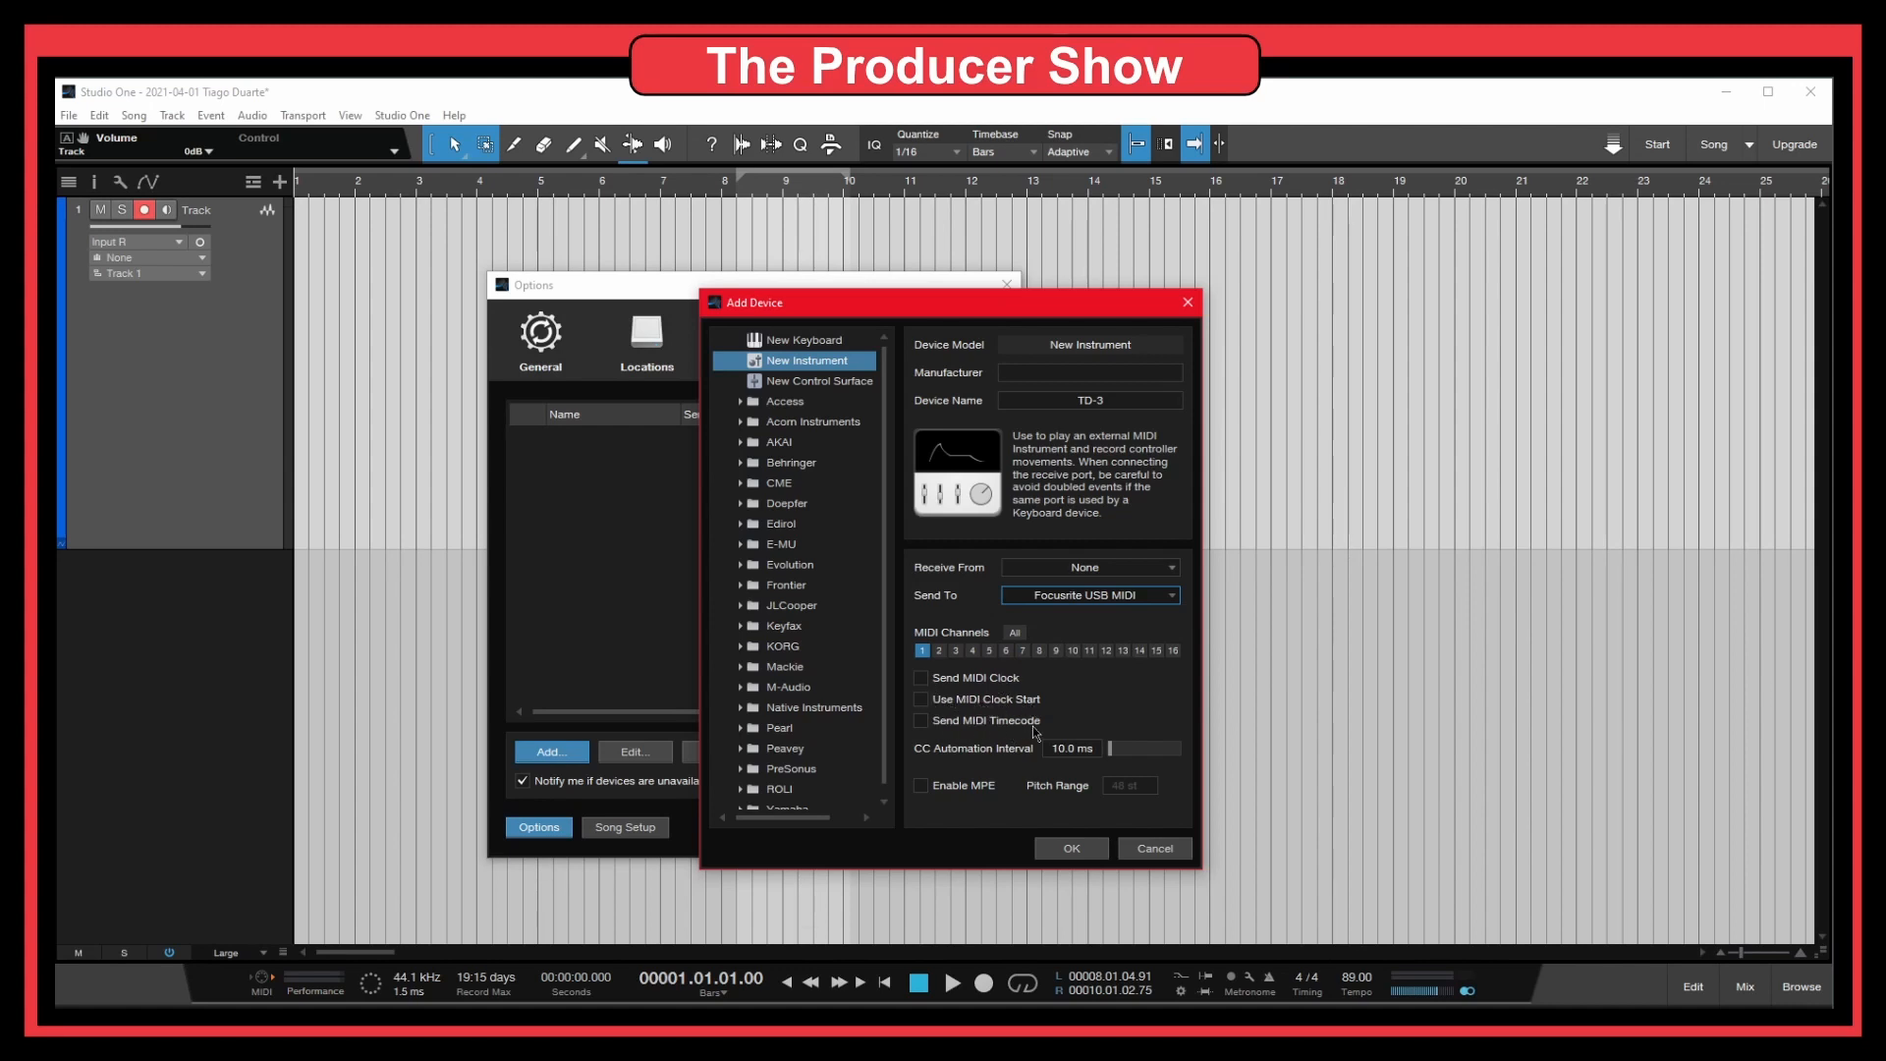
{"action": "left_click", "coordinate": [930, 680]}
{"action": "left_click", "coordinate": [1061, 849]}
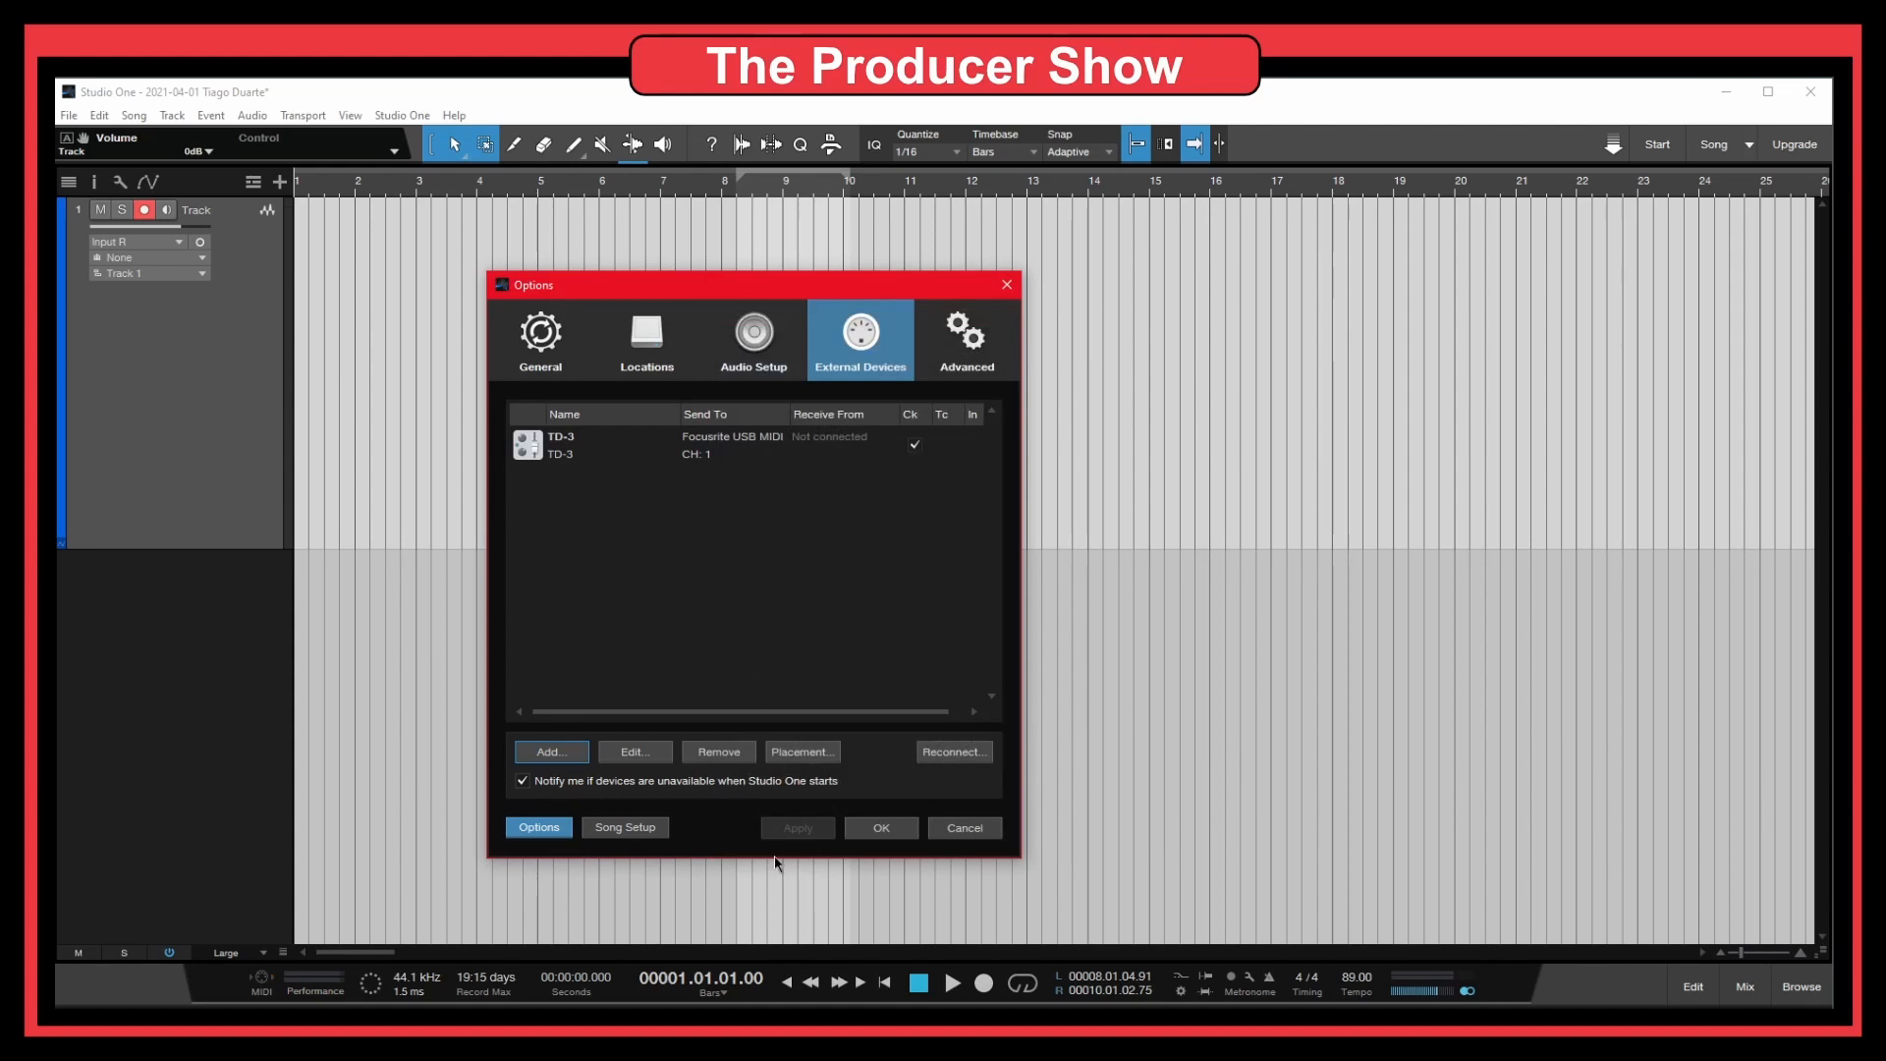
{"action": "left_click", "coordinate": [883, 829]}
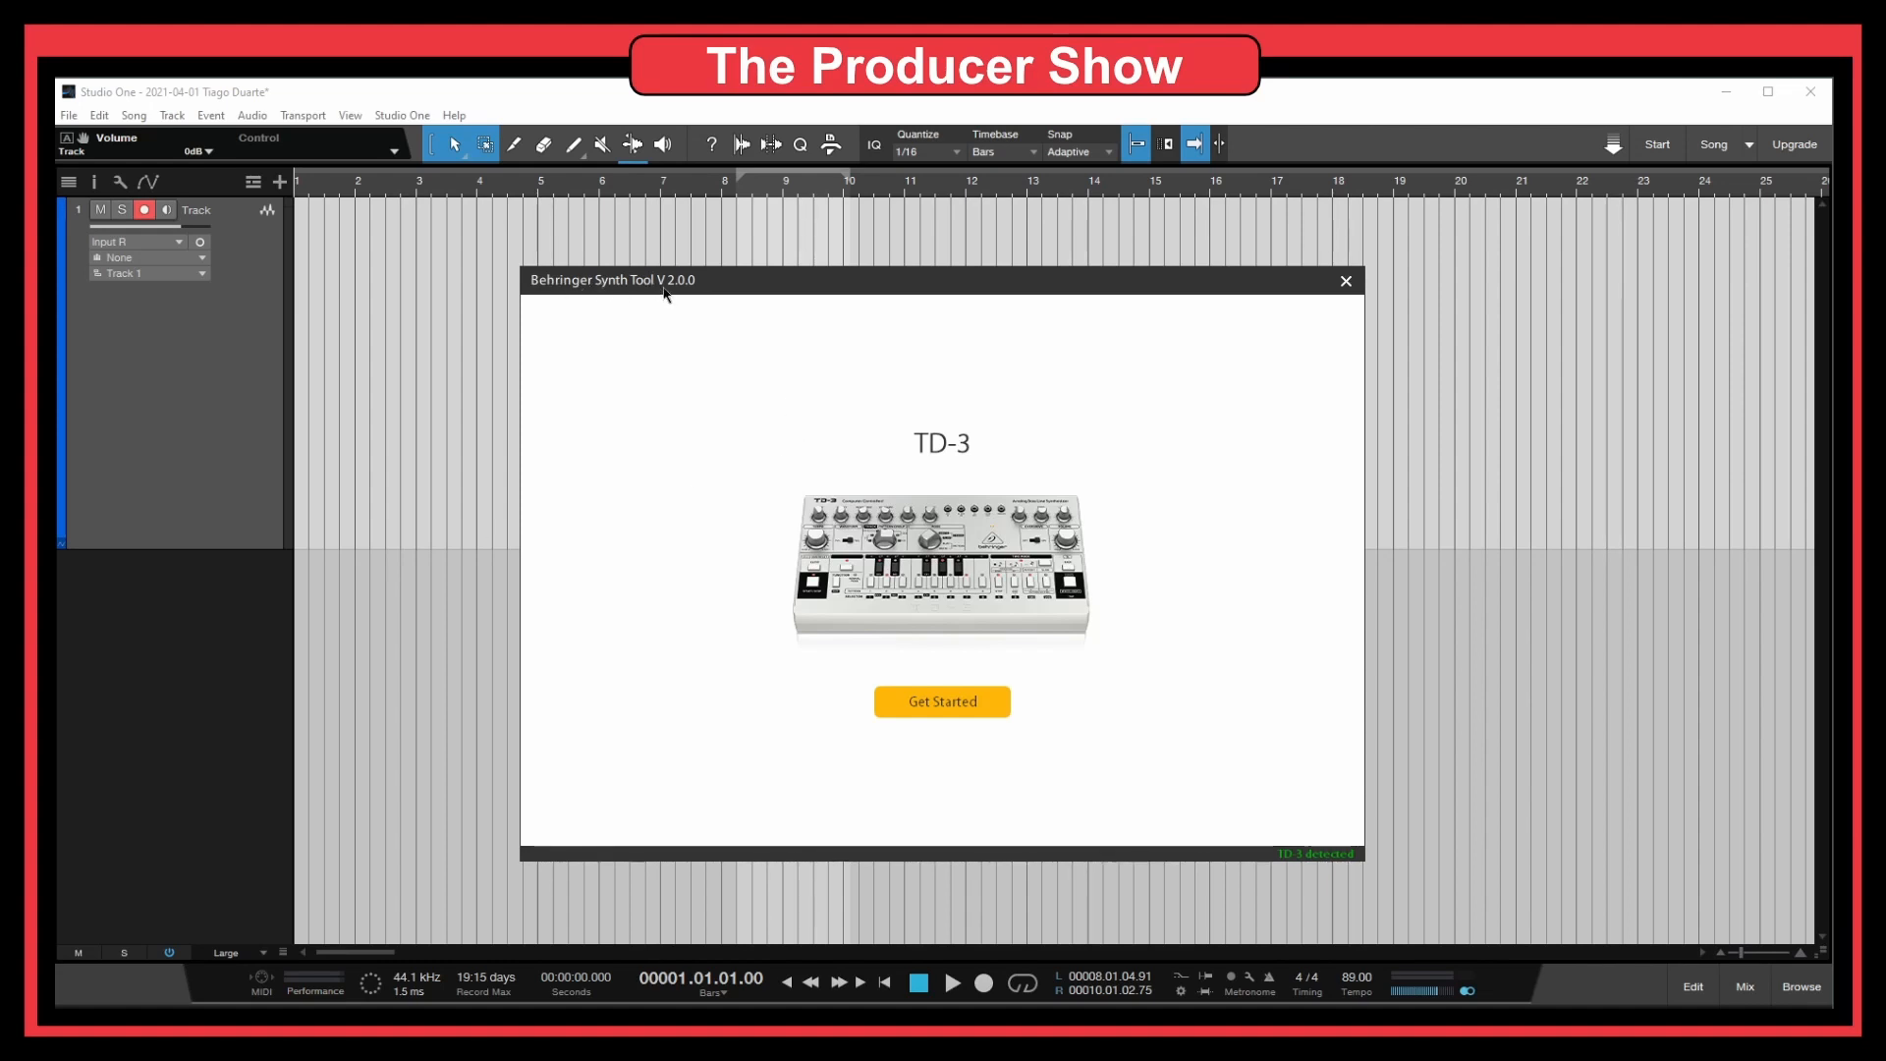
Close FL Studio so the Behringer Synth Tool can access the TD-3, and open the synth's settings in the tool
{"action": "left_click", "coordinate": [931, 704]}
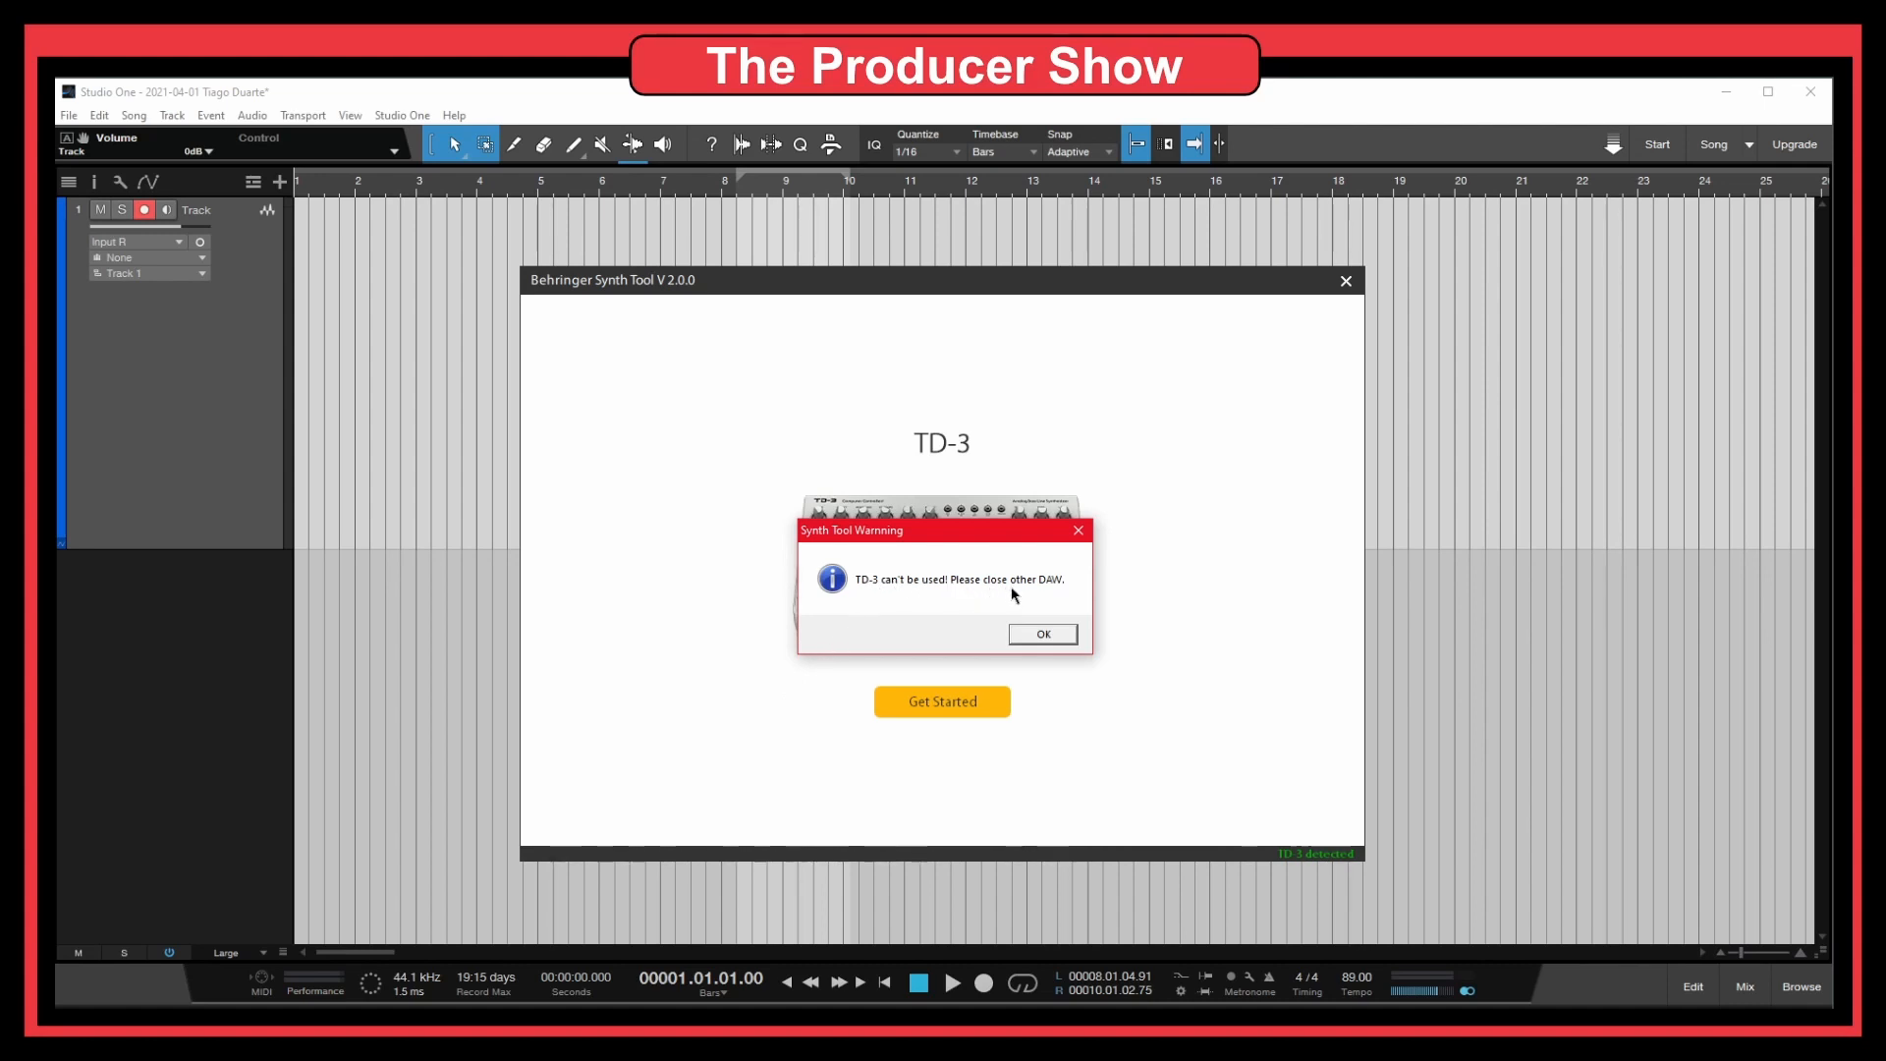
{"action": "left_click", "coordinate": [1049, 637]}
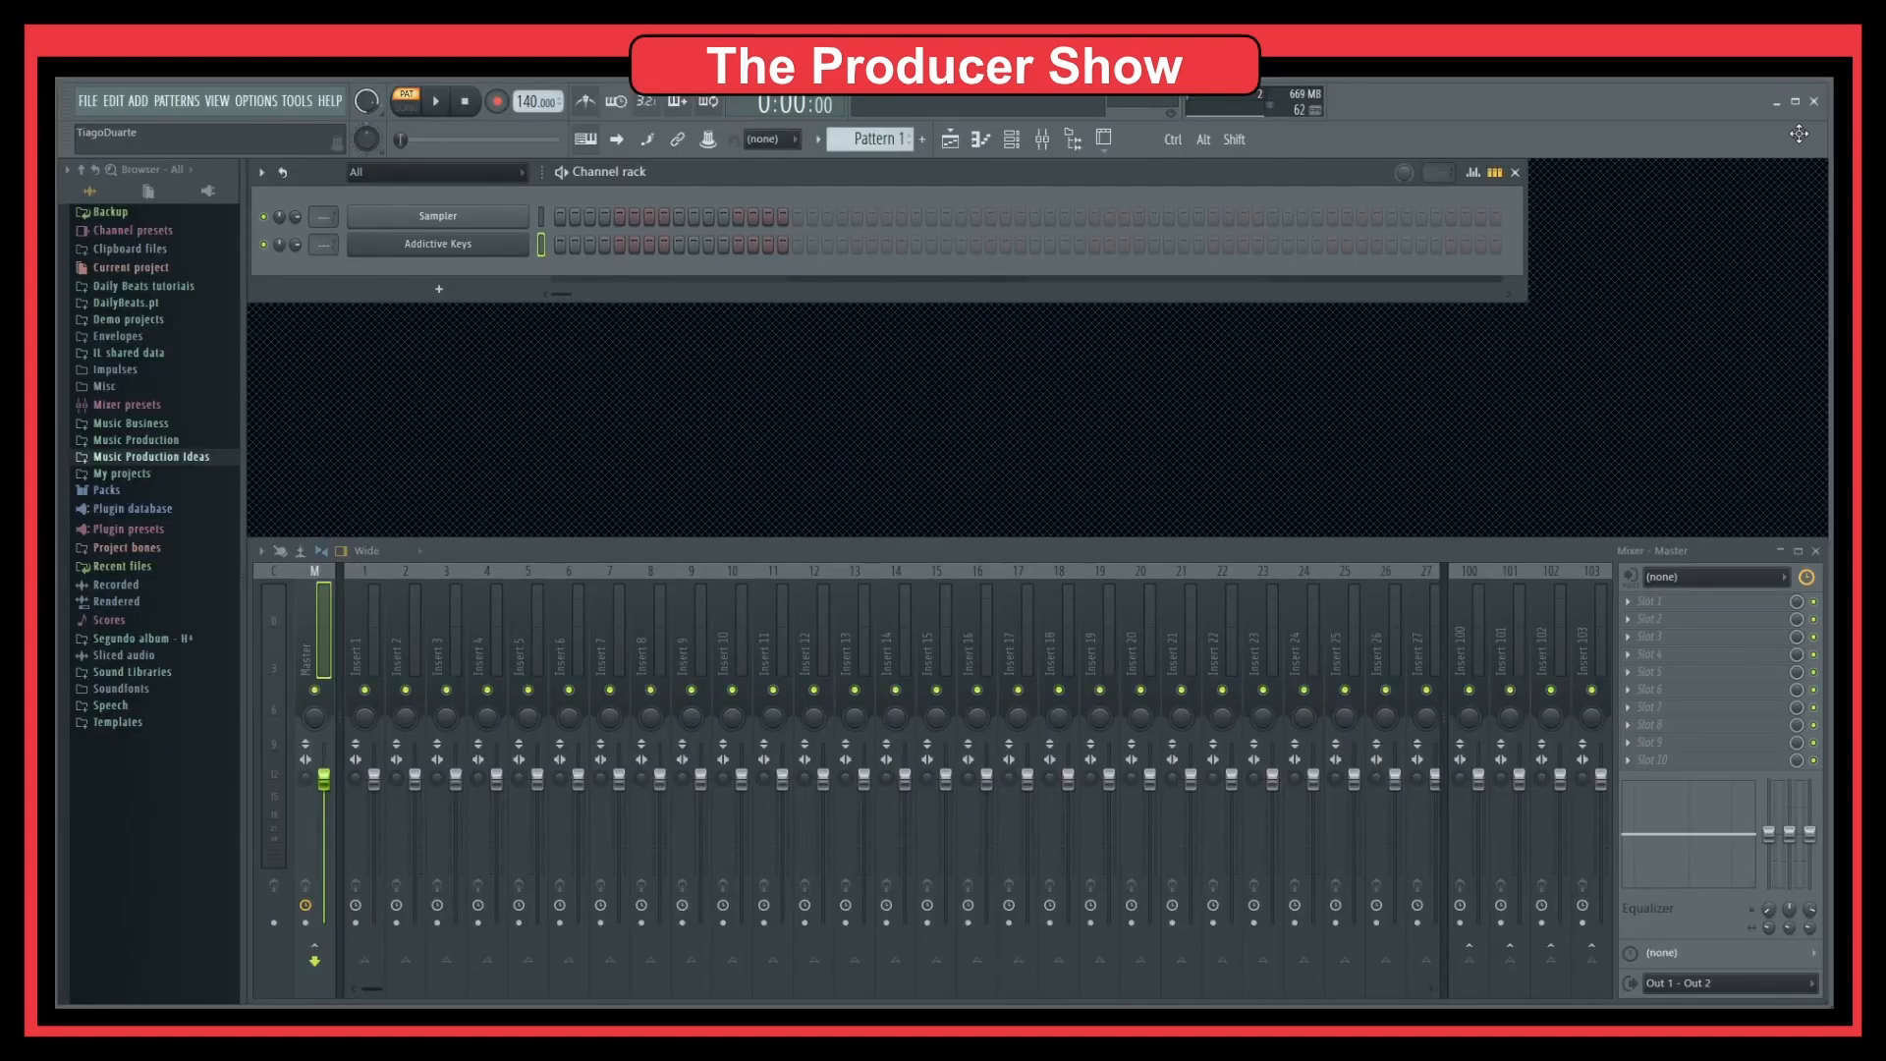
{"action": "left_click", "coordinate": [1814, 101]}
{"action": "left_click", "coordinate": [969, 627]}
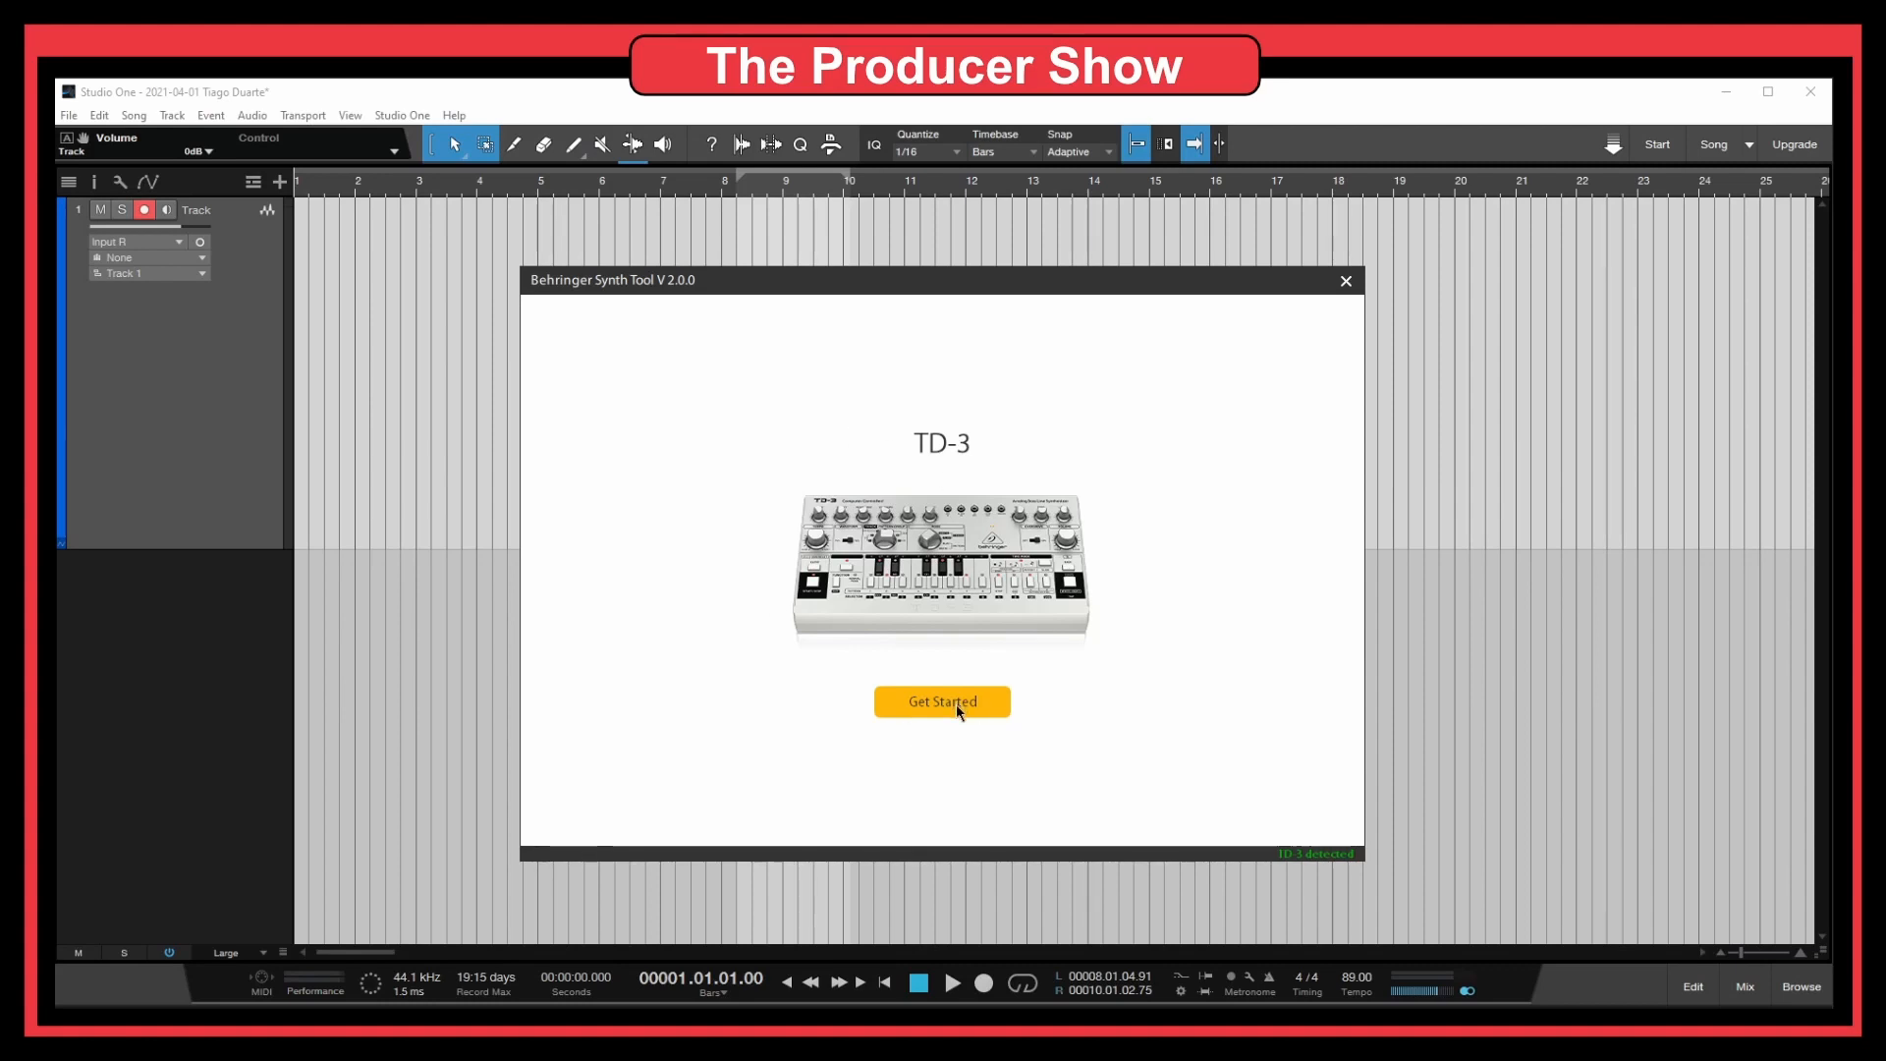
{"action": "left_click", "coordinate": [957, 704]}
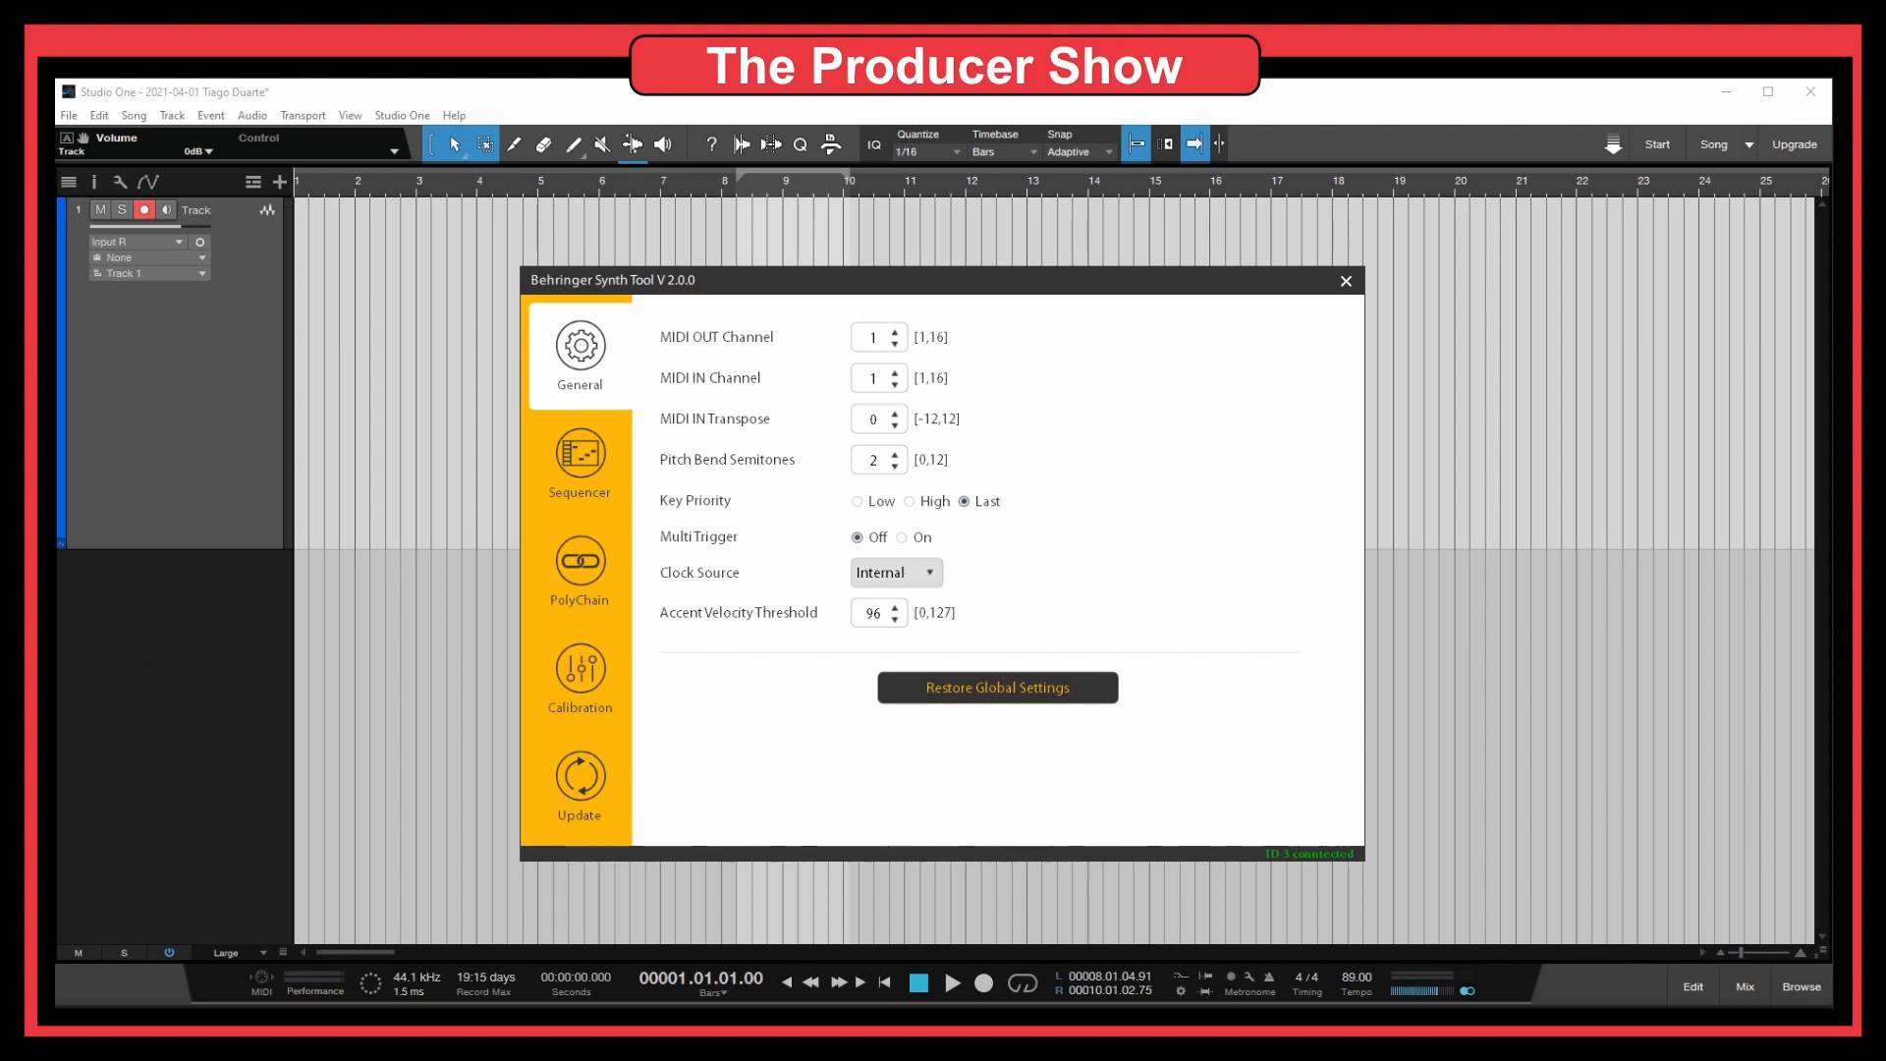
Set the TD-3's clock source to MIDI DIN
{"action": "mouse_move", "coordinate": [940, 282]}
{"action": "left_mouse_down"}
{"action": "mouse_move", "coordinate": [1080, 287]}
{"action": "mouse_move", "coordinate": [943, 271]}
{"action": "left_mouse_up"}
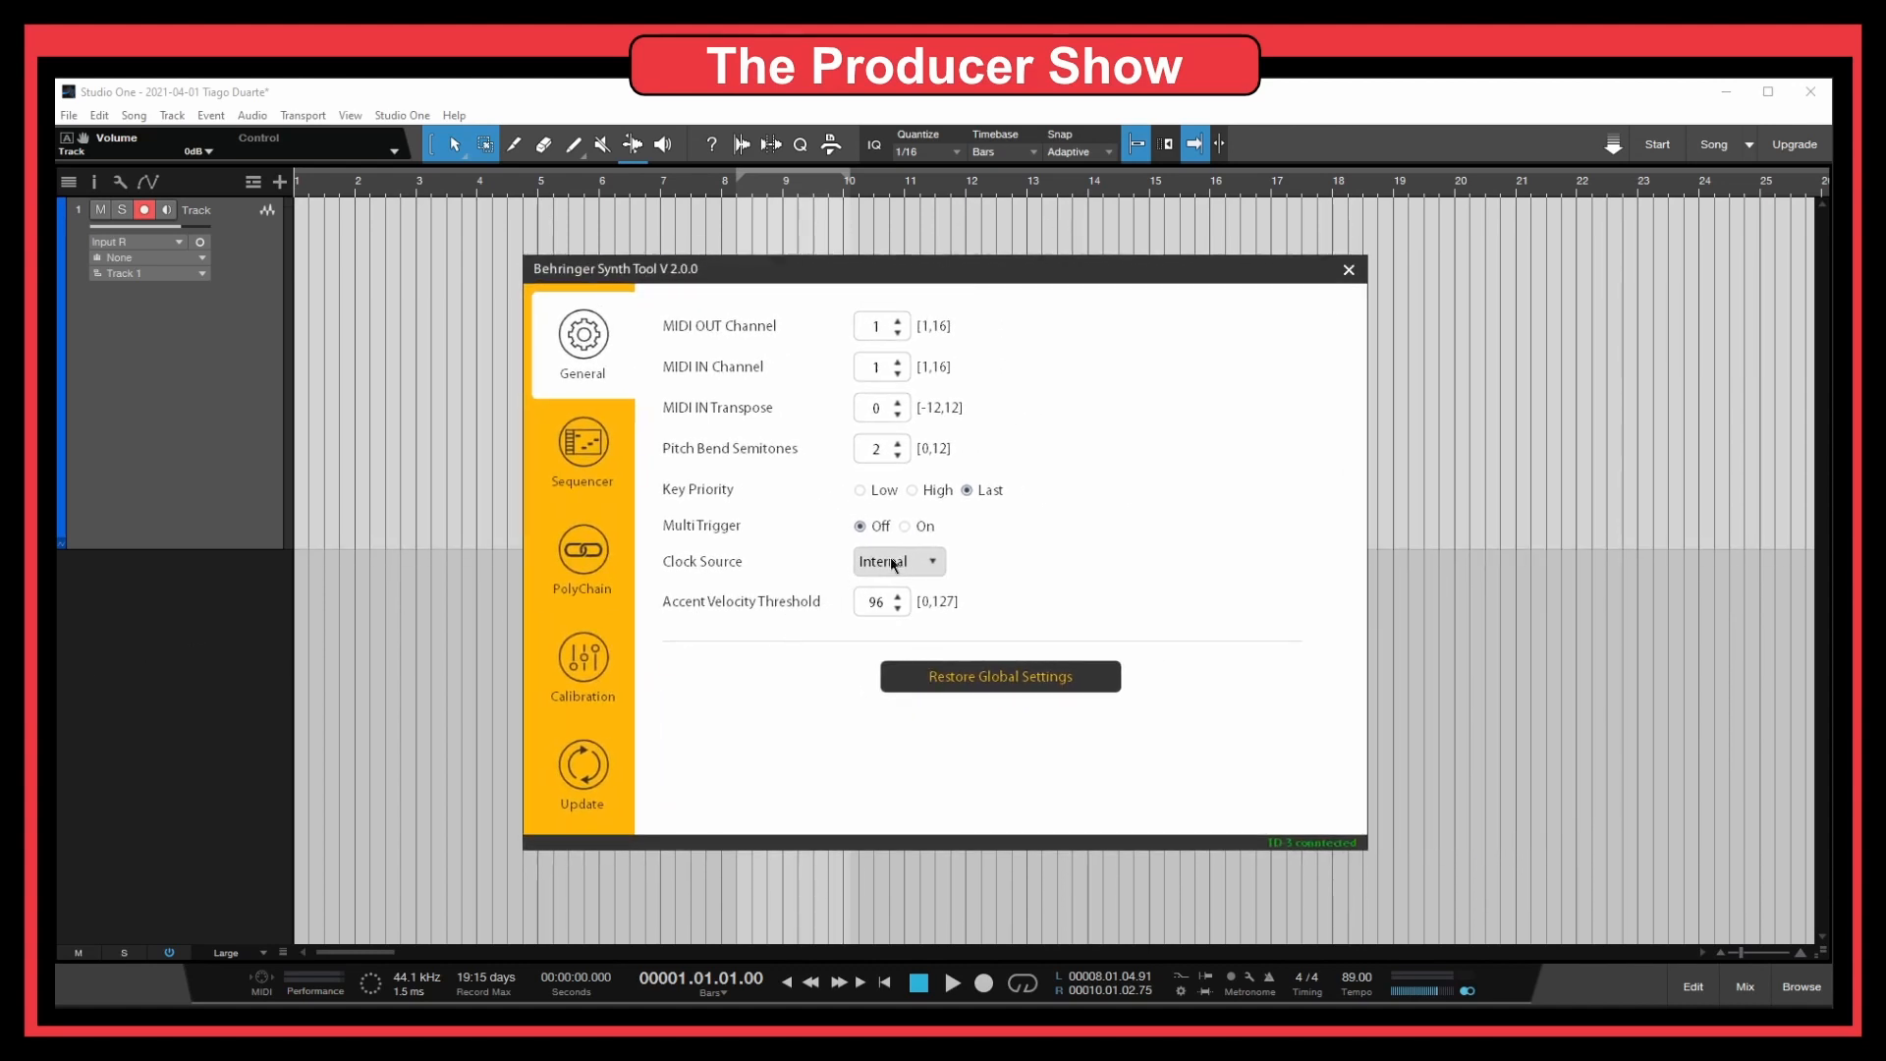
{"action": "left_click", "coordinate": [894, 564]}
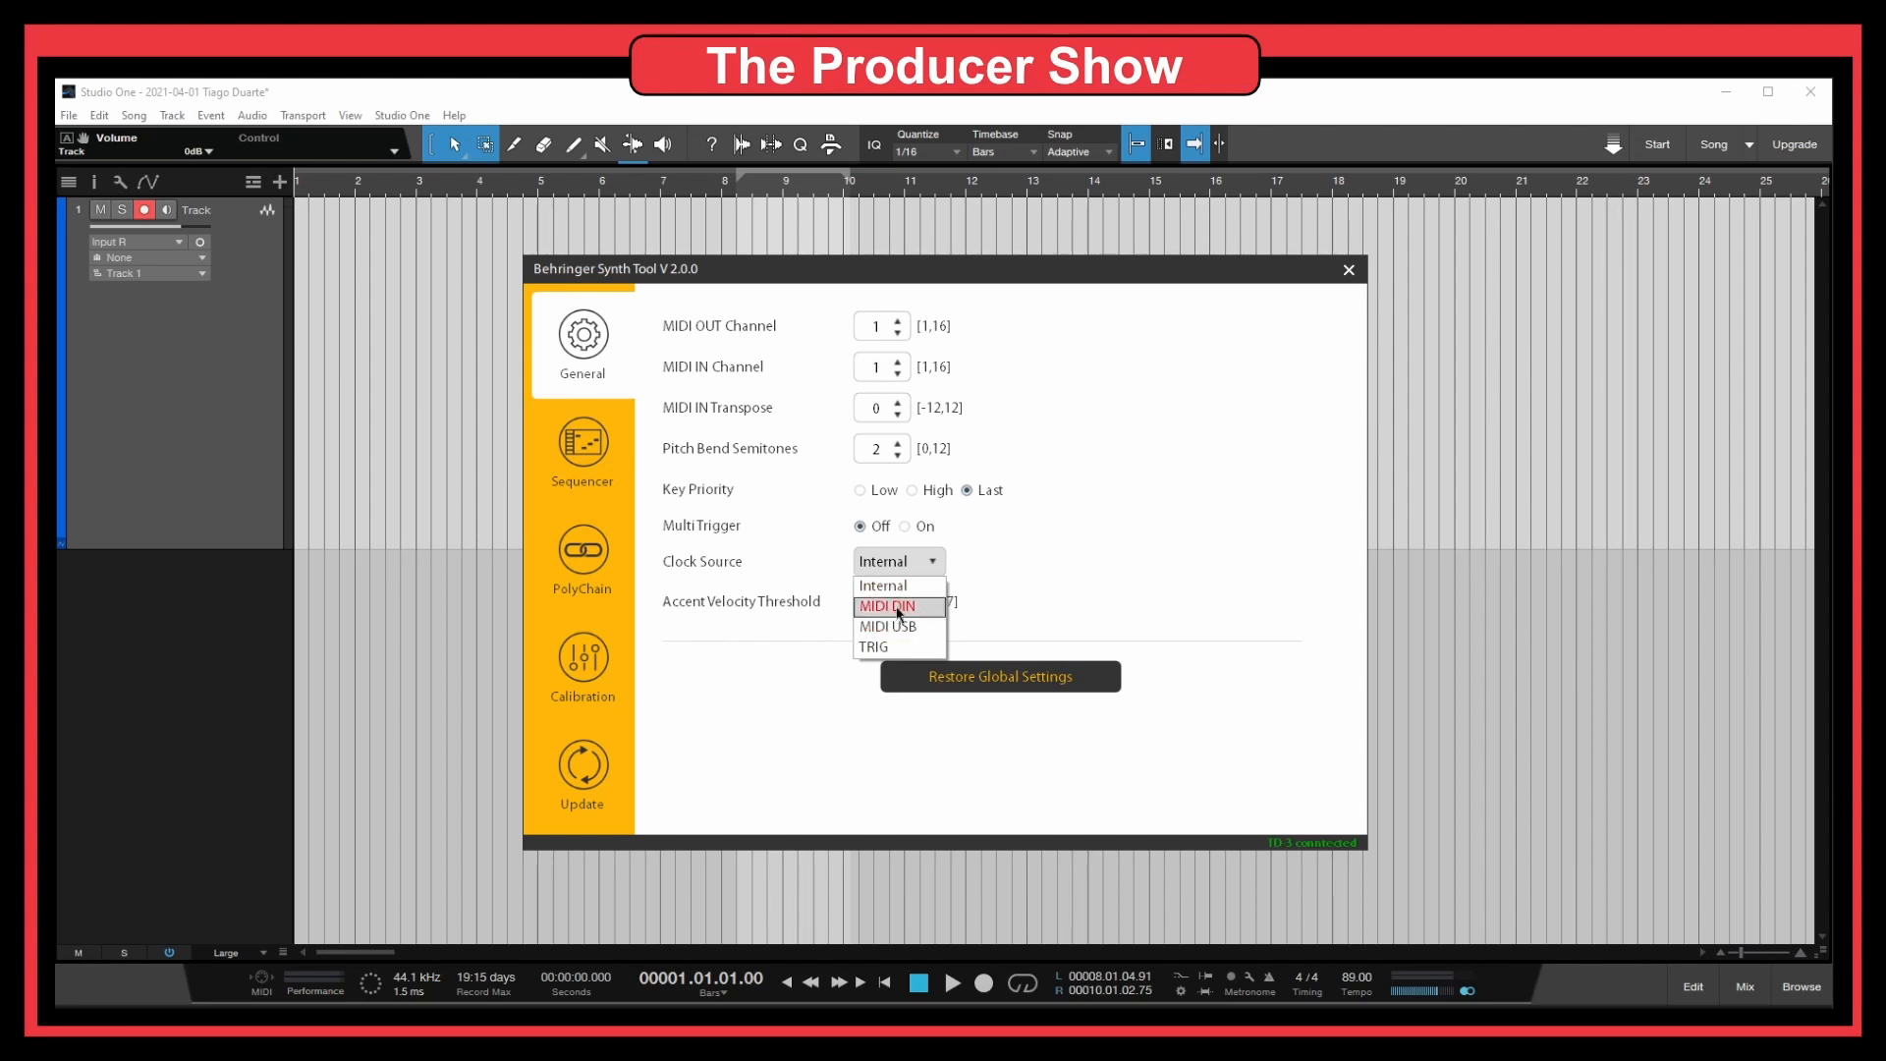
{"action": "left_click", "coordinate": [923, 609]}
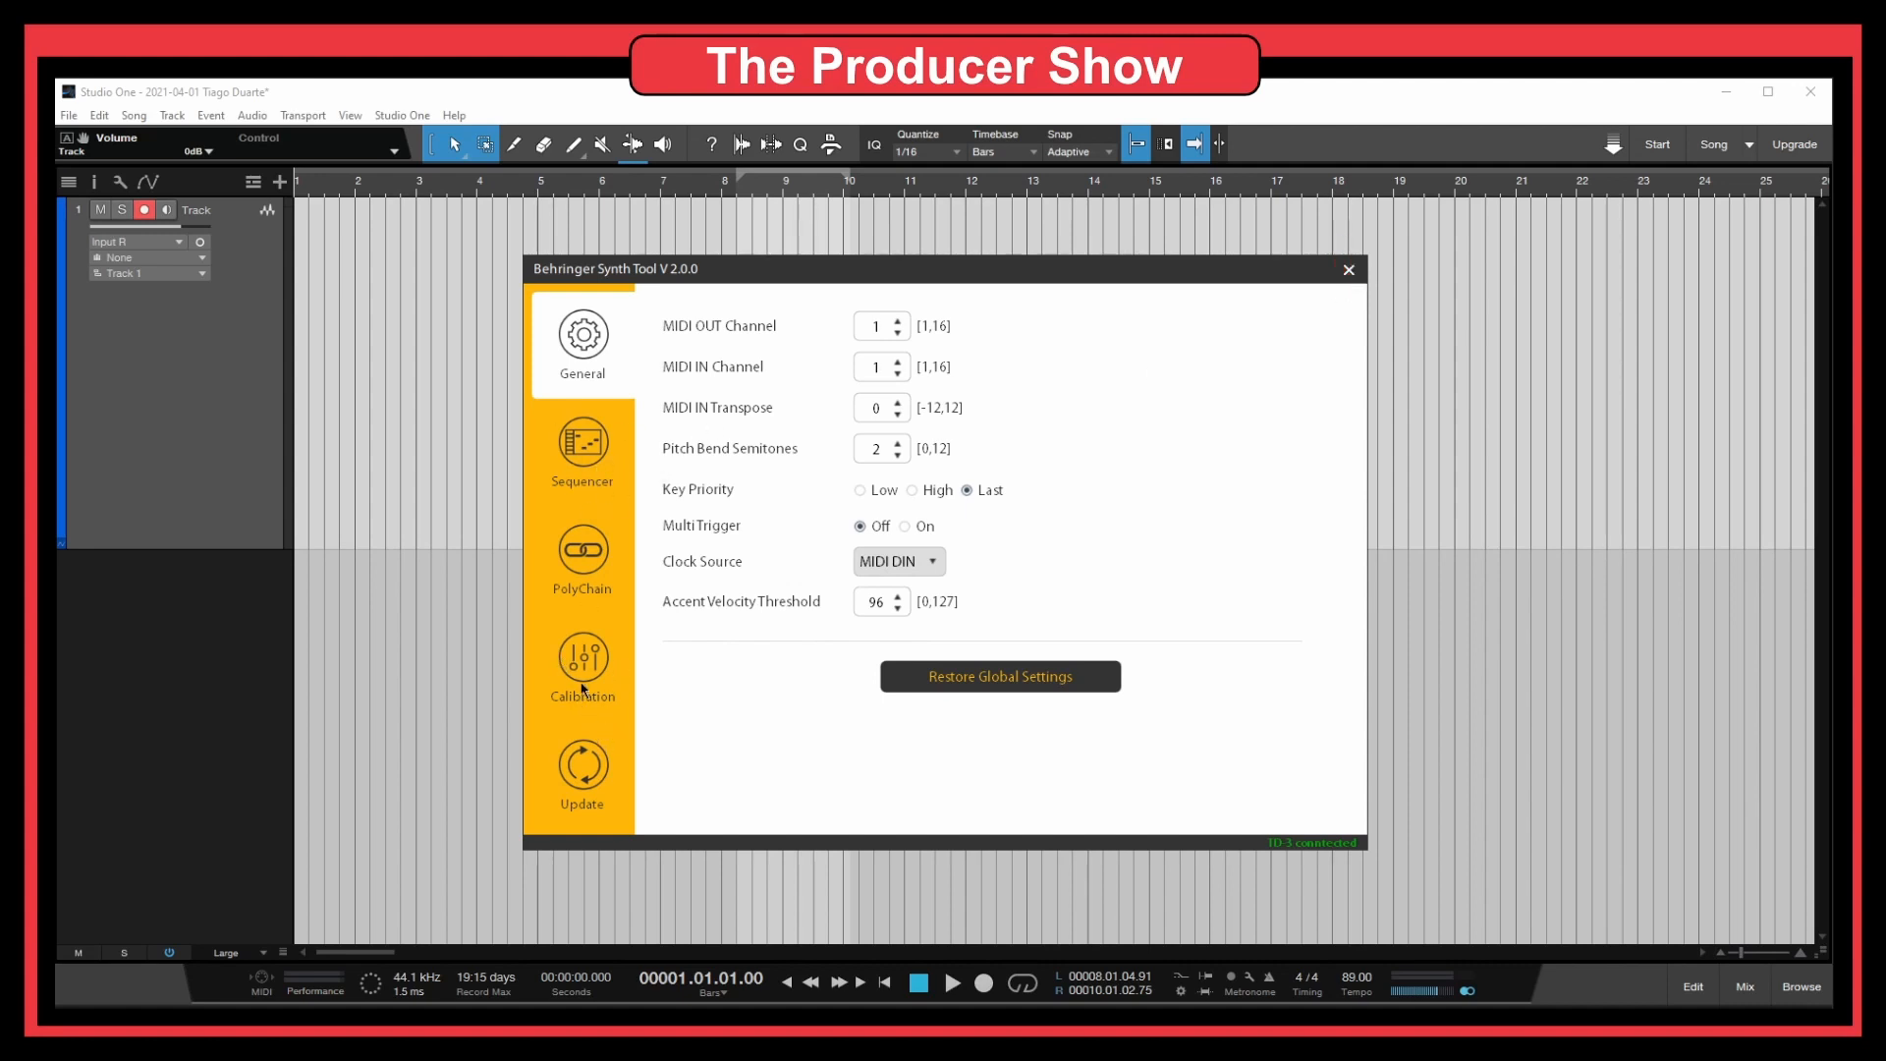
Check the firmware update and pattern sequencer pages in the Synth Tool, and close the tool from its general settings
{"action": "left_click", "coordinate": [590, 788]}
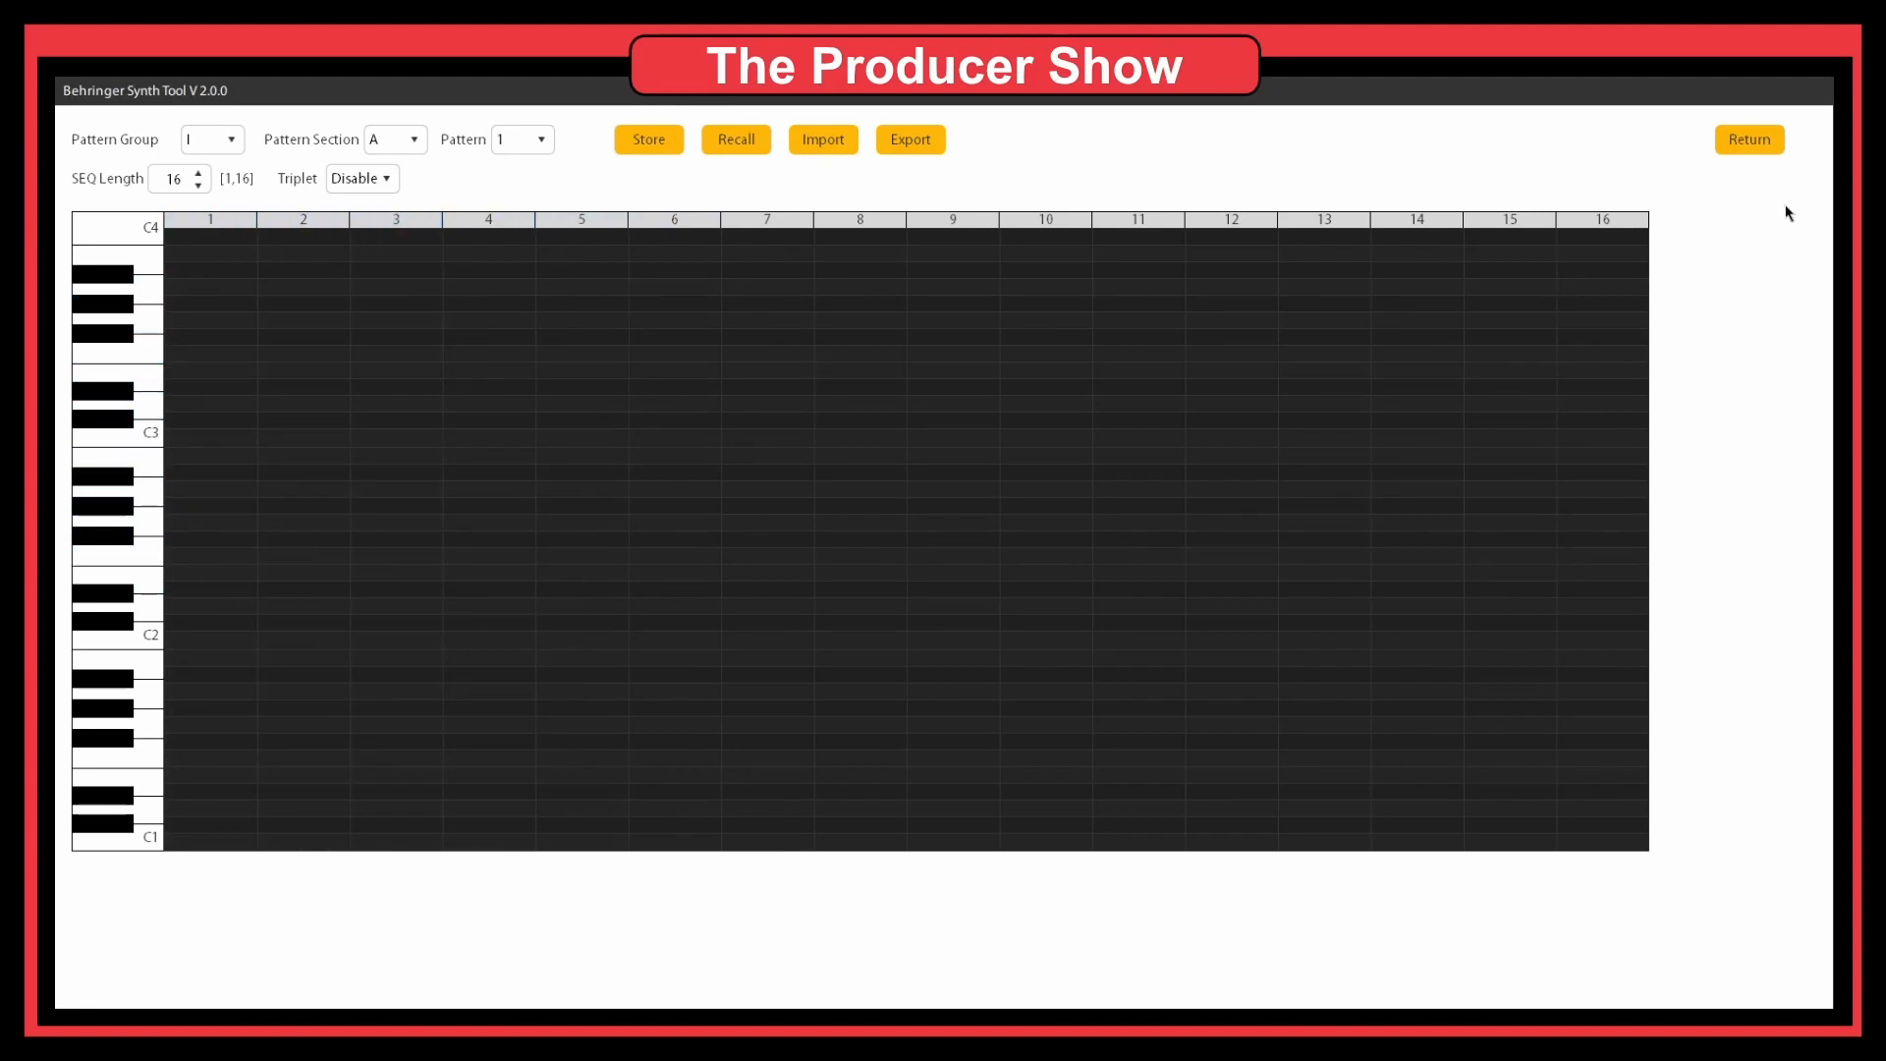
{"action": "left_click", "coordinate": [1754, 141]}
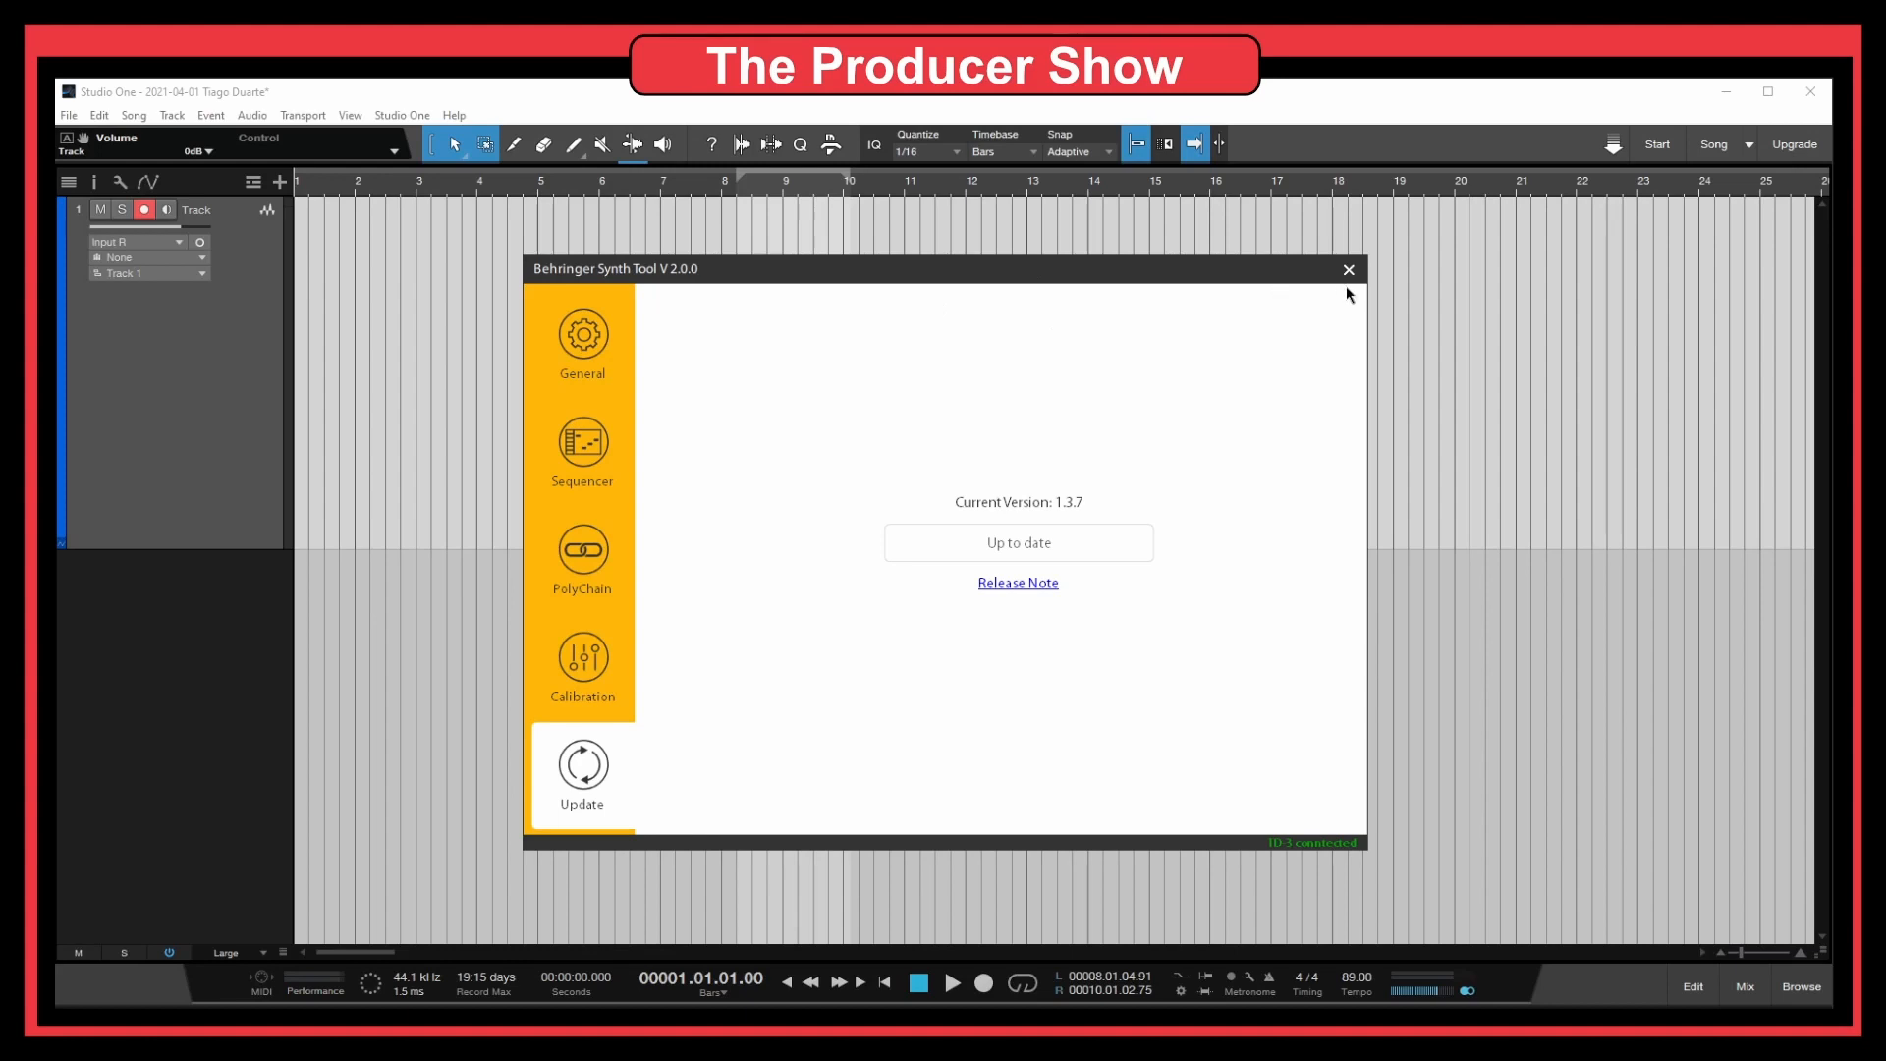
{"action": "left_click", "coordinate": [570, 316]}
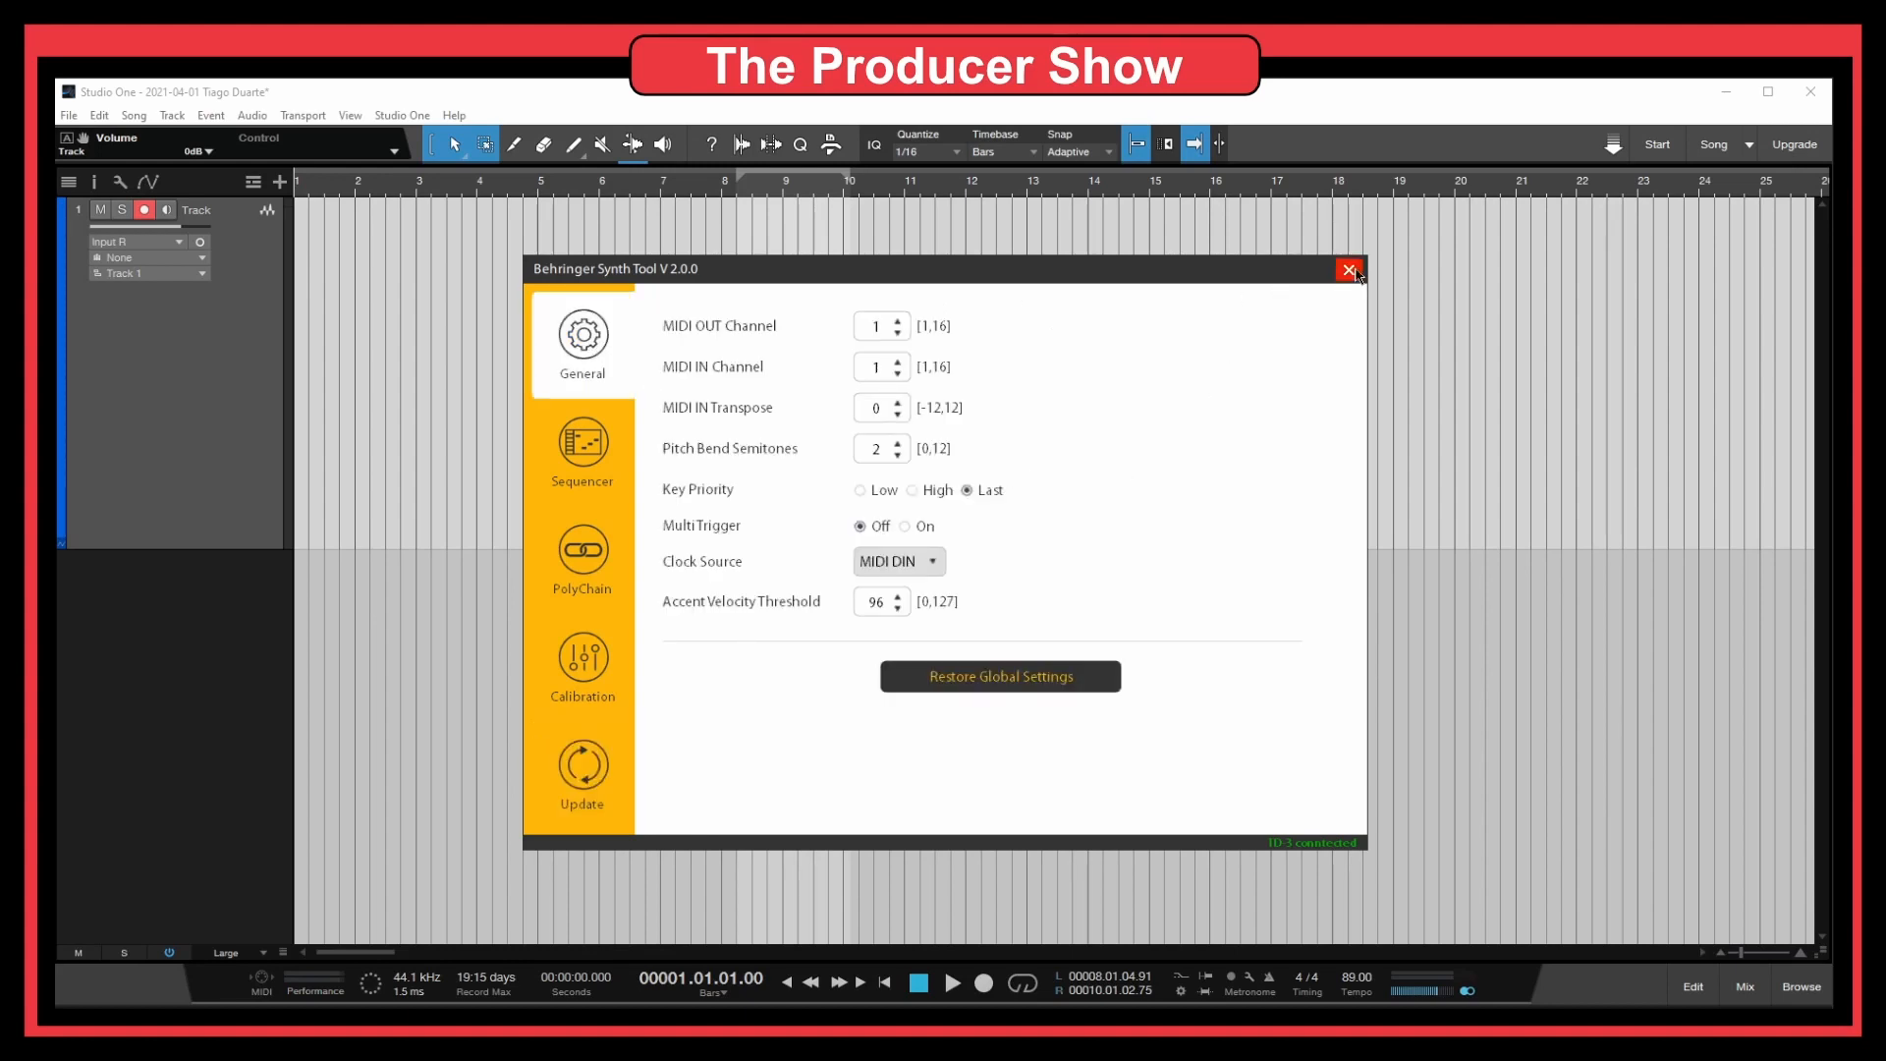
{"action": "left_click", "coordinate": [1353, 272]}
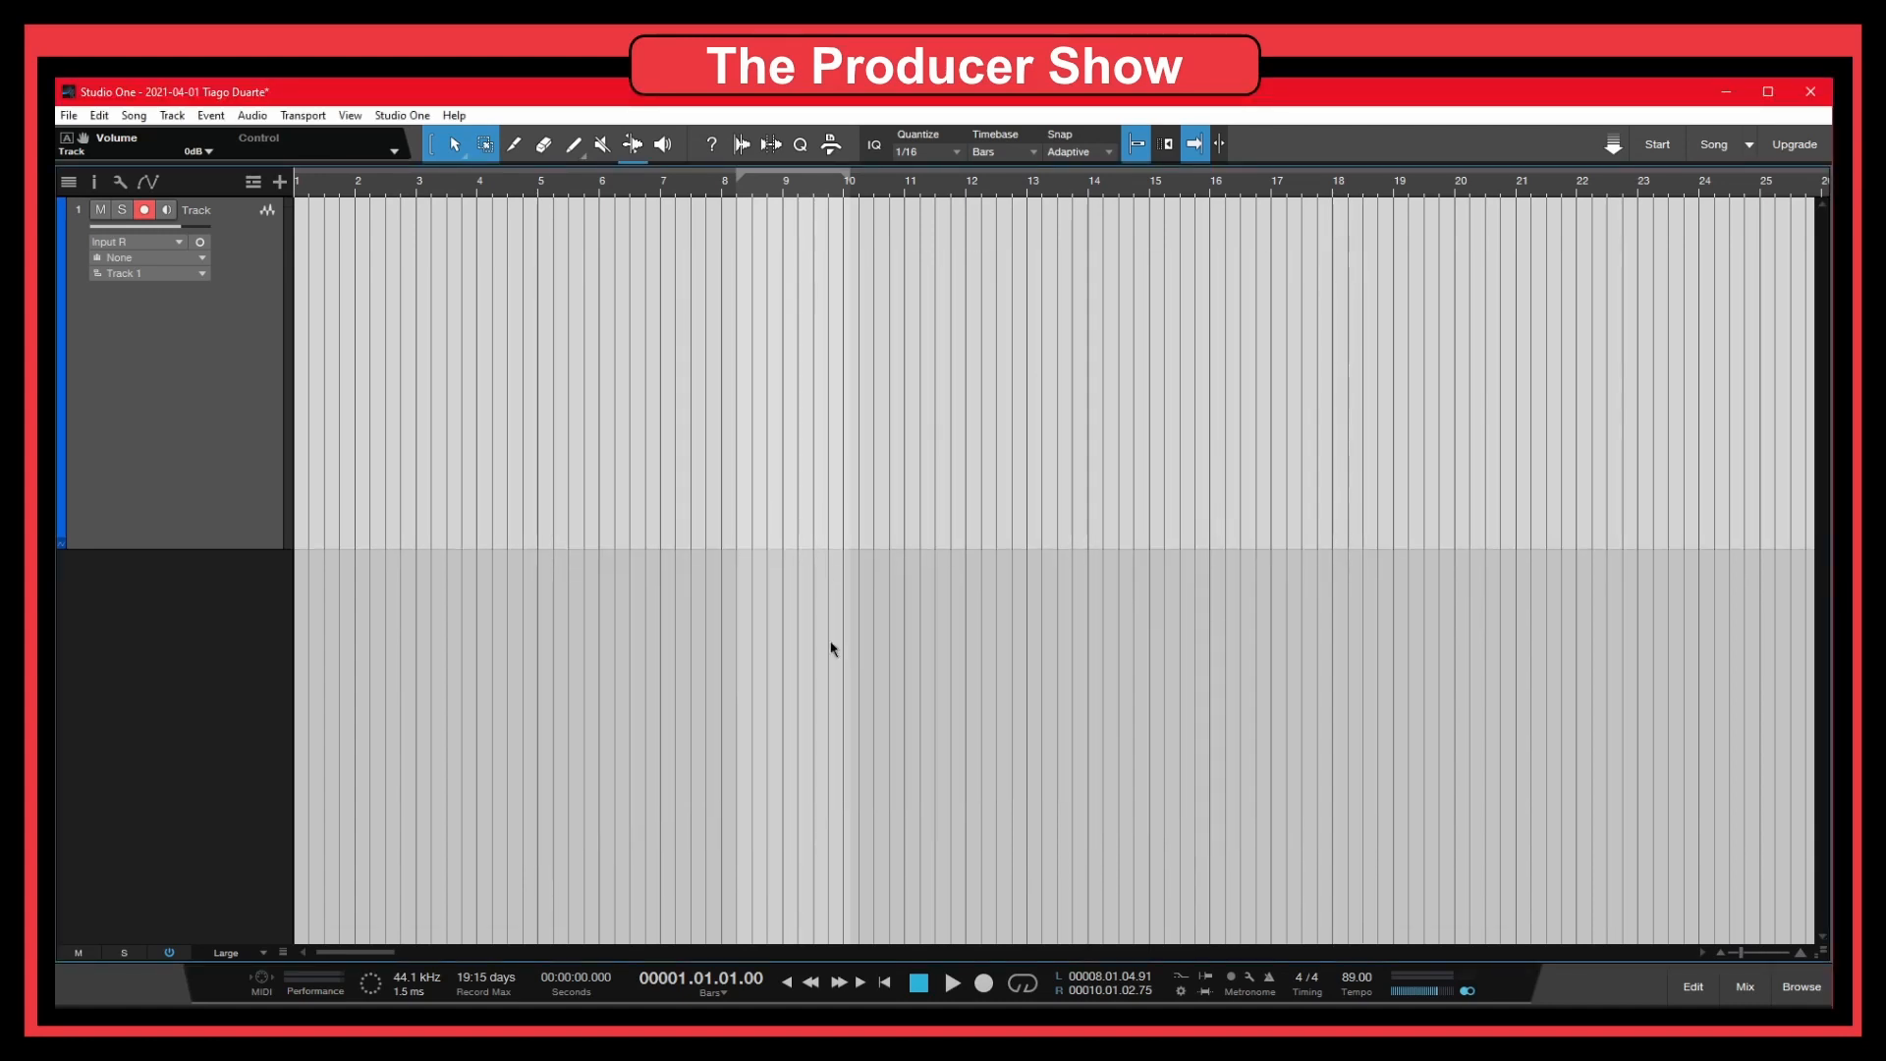
Play the song in Studio One while changing its tempo to 220 and down to 55, and stop playback
{"action": "left_click", "coordinate": [951, 984]}
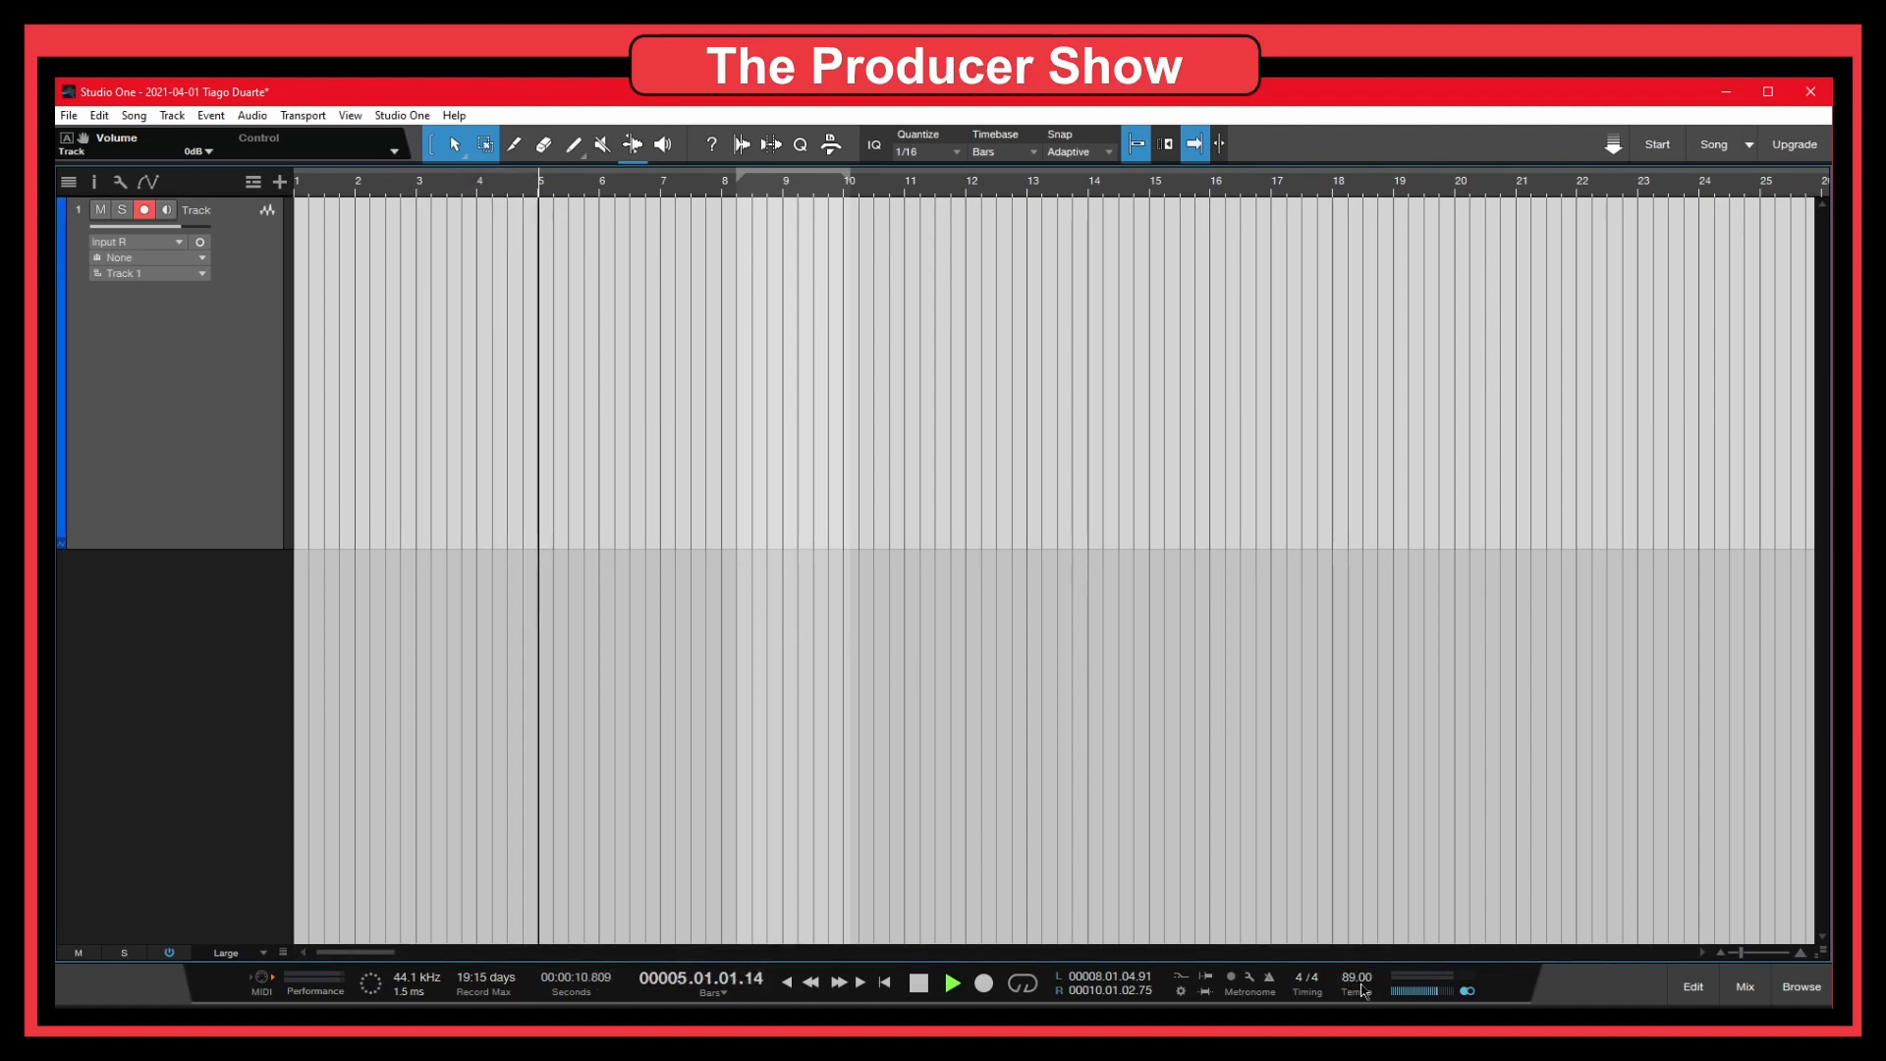
{"action": "left_click_drag", "start_coordinate": [1365, 980], "coordinate": [1351, 930]}
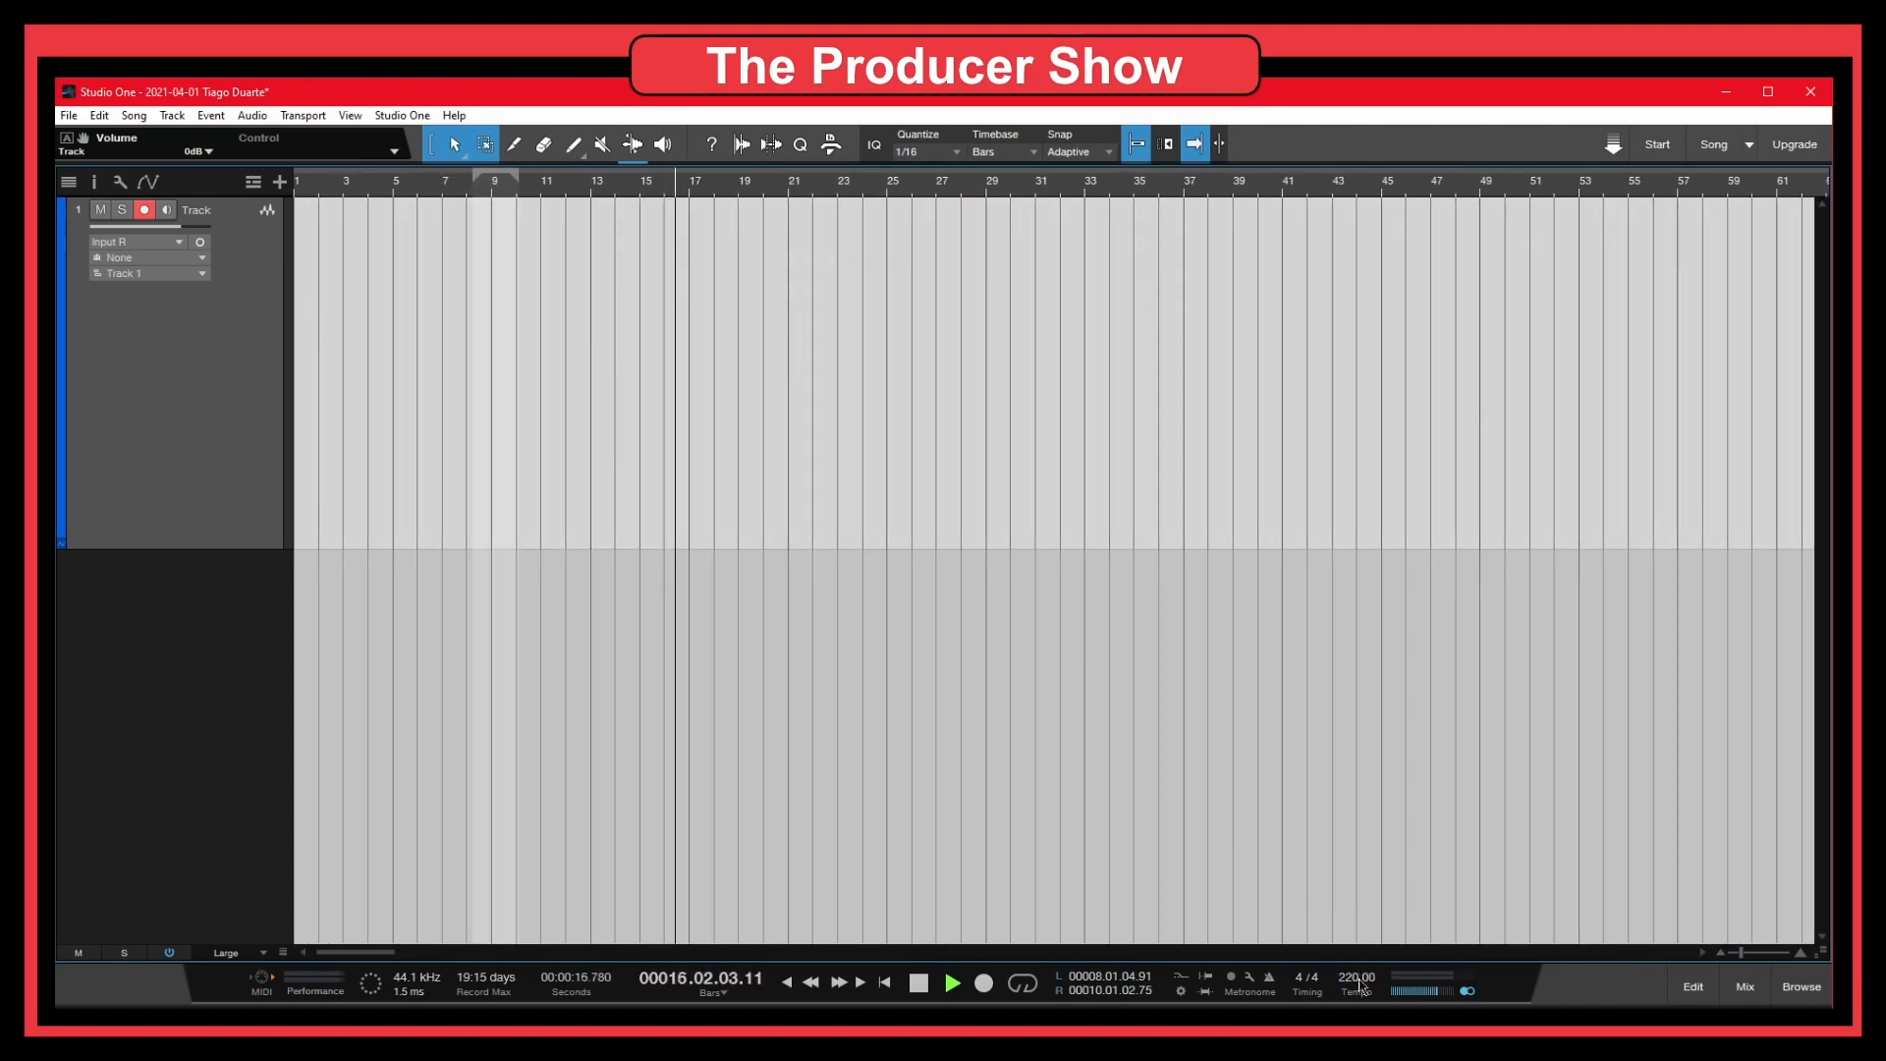
{"action": "left_click_drag", "start_coordinate": [1358, 980], "coordinate": [1354, 934]}
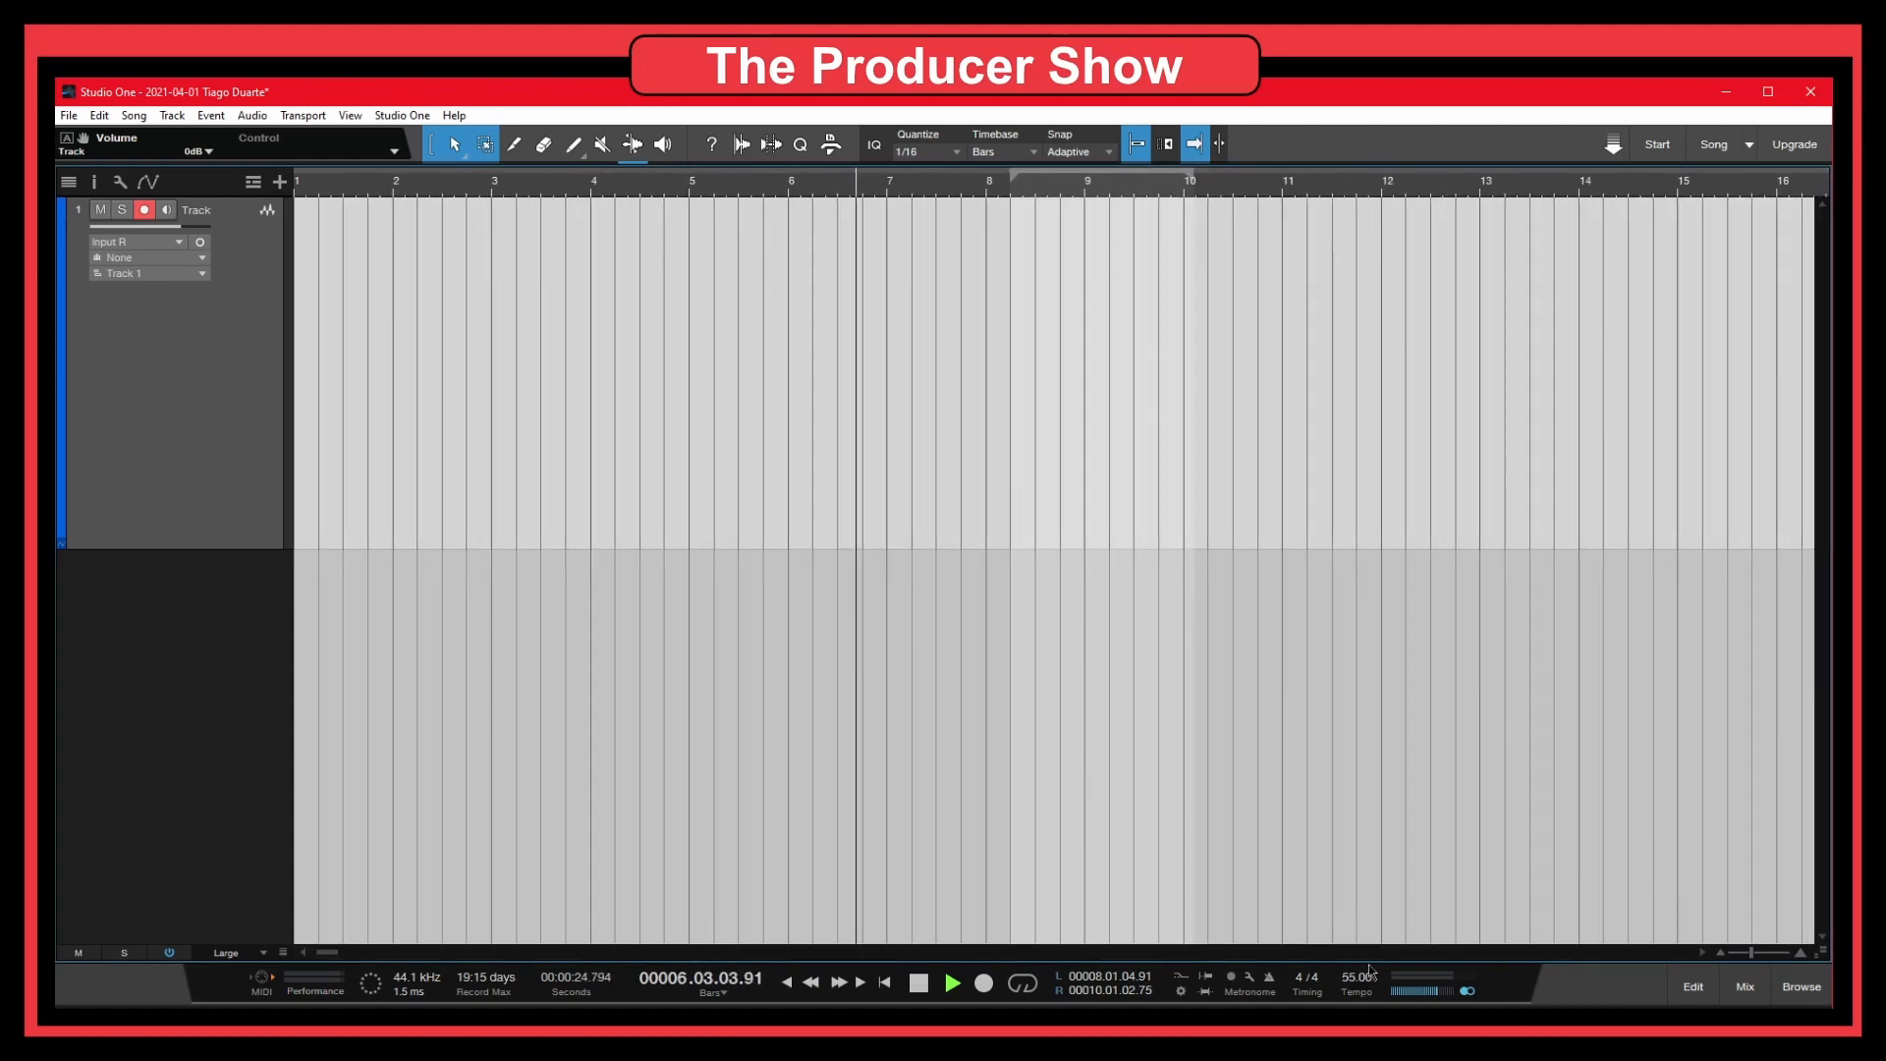
{"action": "key", "text": "space"}
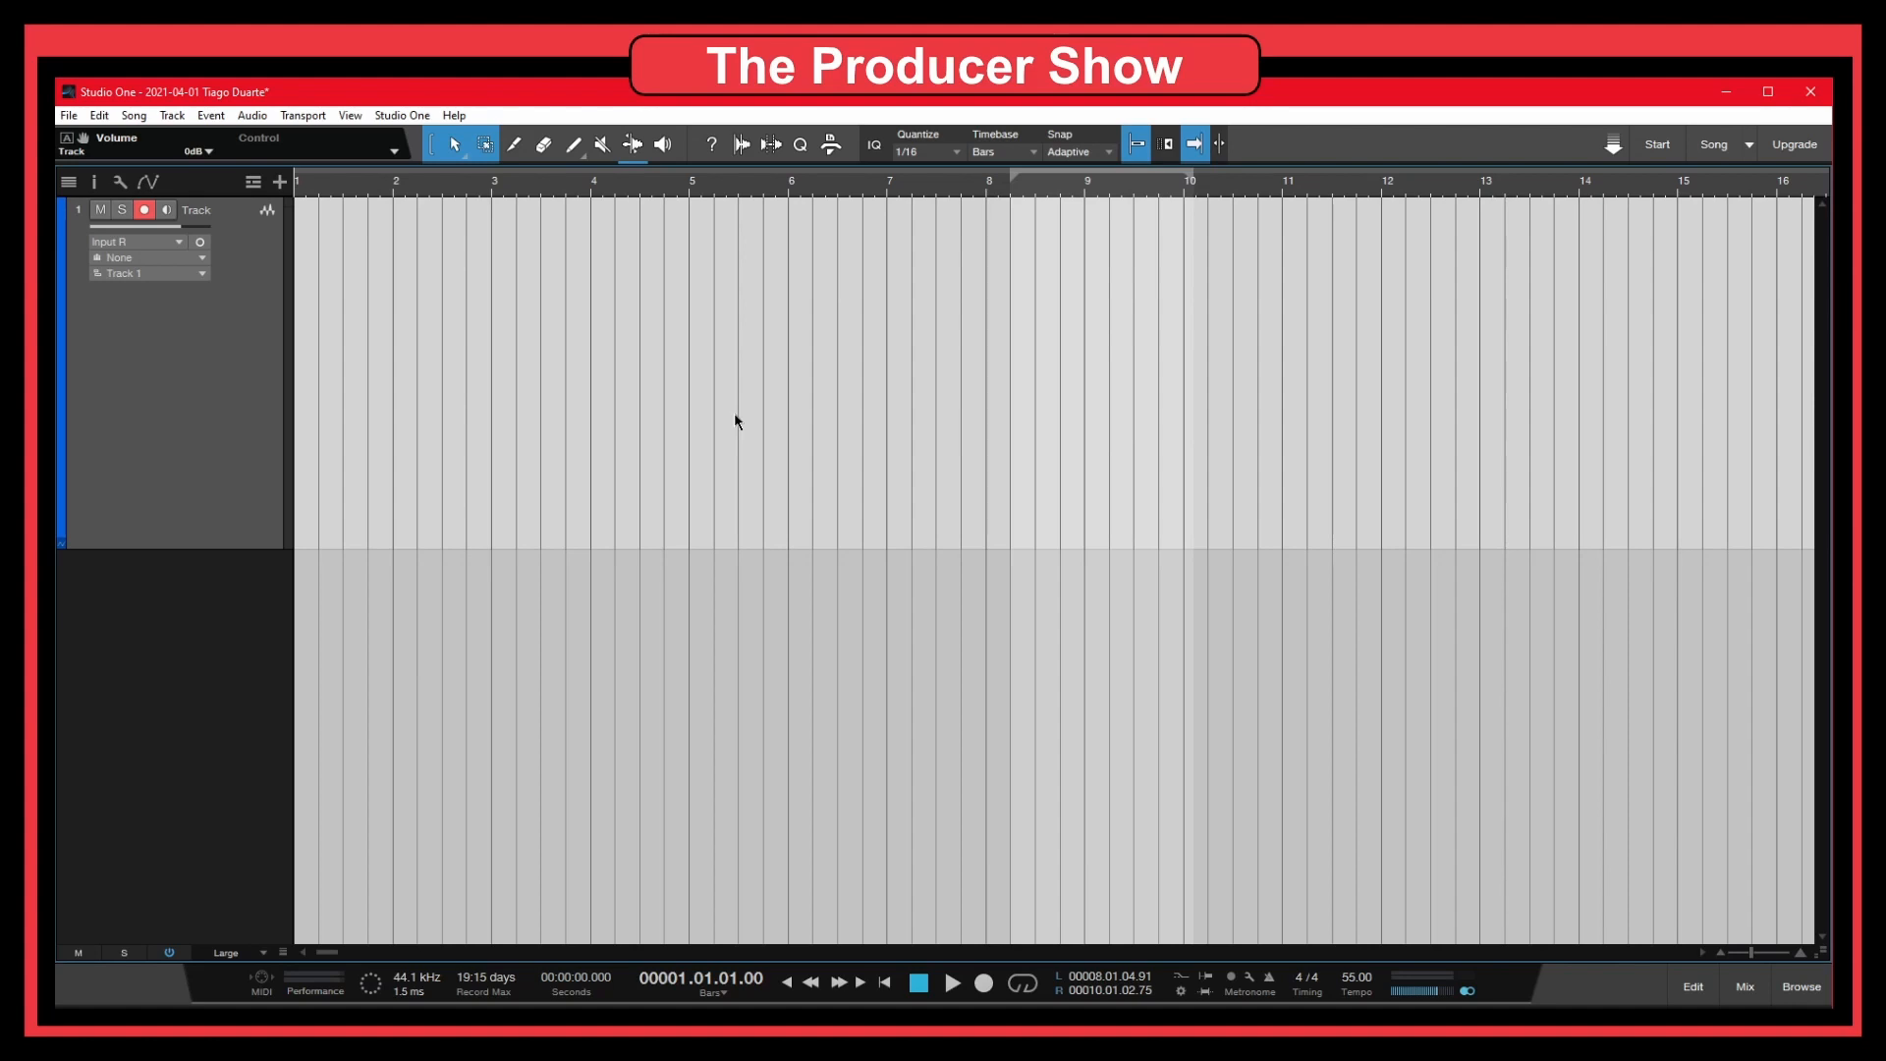
Record the synth from Input R onto the audio track for about two and a half bars, starting at bar 1
{"action": "left_click", "coordinate": [156, 258]}
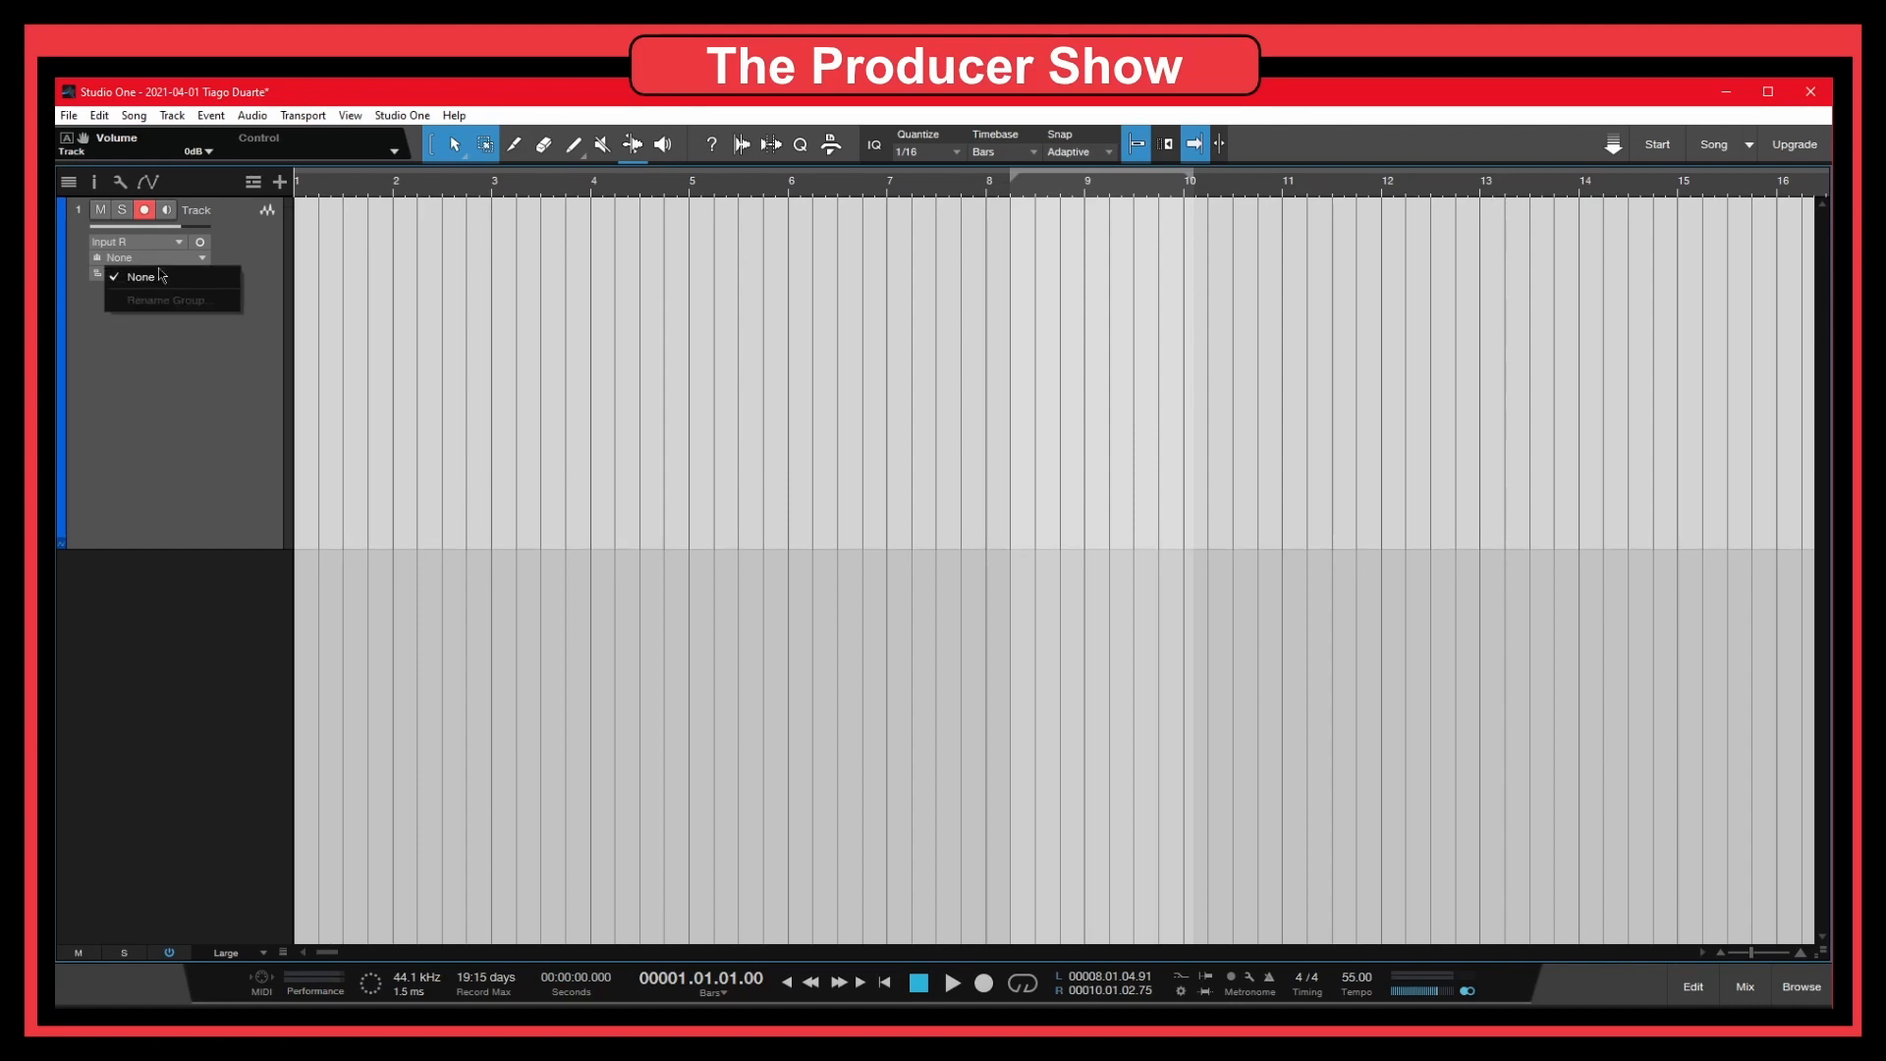
{"action": "left_click", "coordinate": [170, 252]}
{"action": "left_click", "coordinate": [179, 243]}
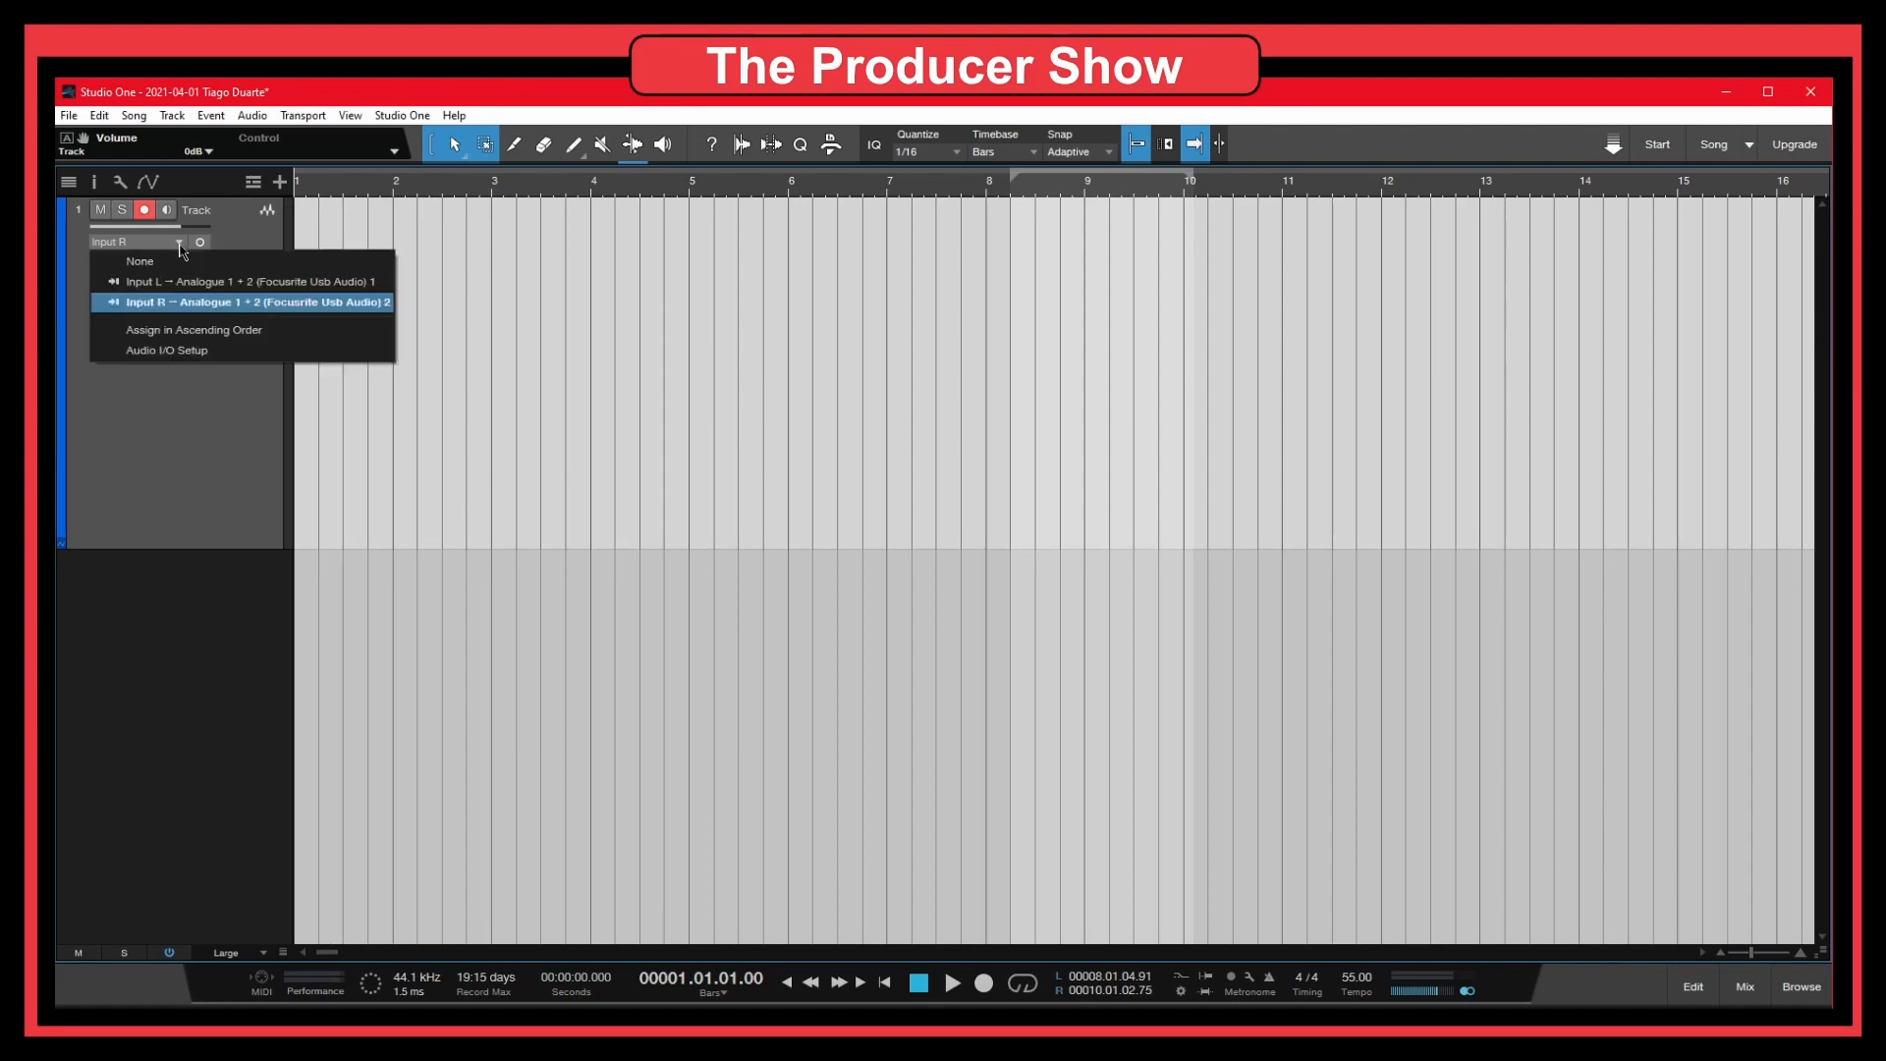
{"action": "left_click", "coordinate": [193, 308]}
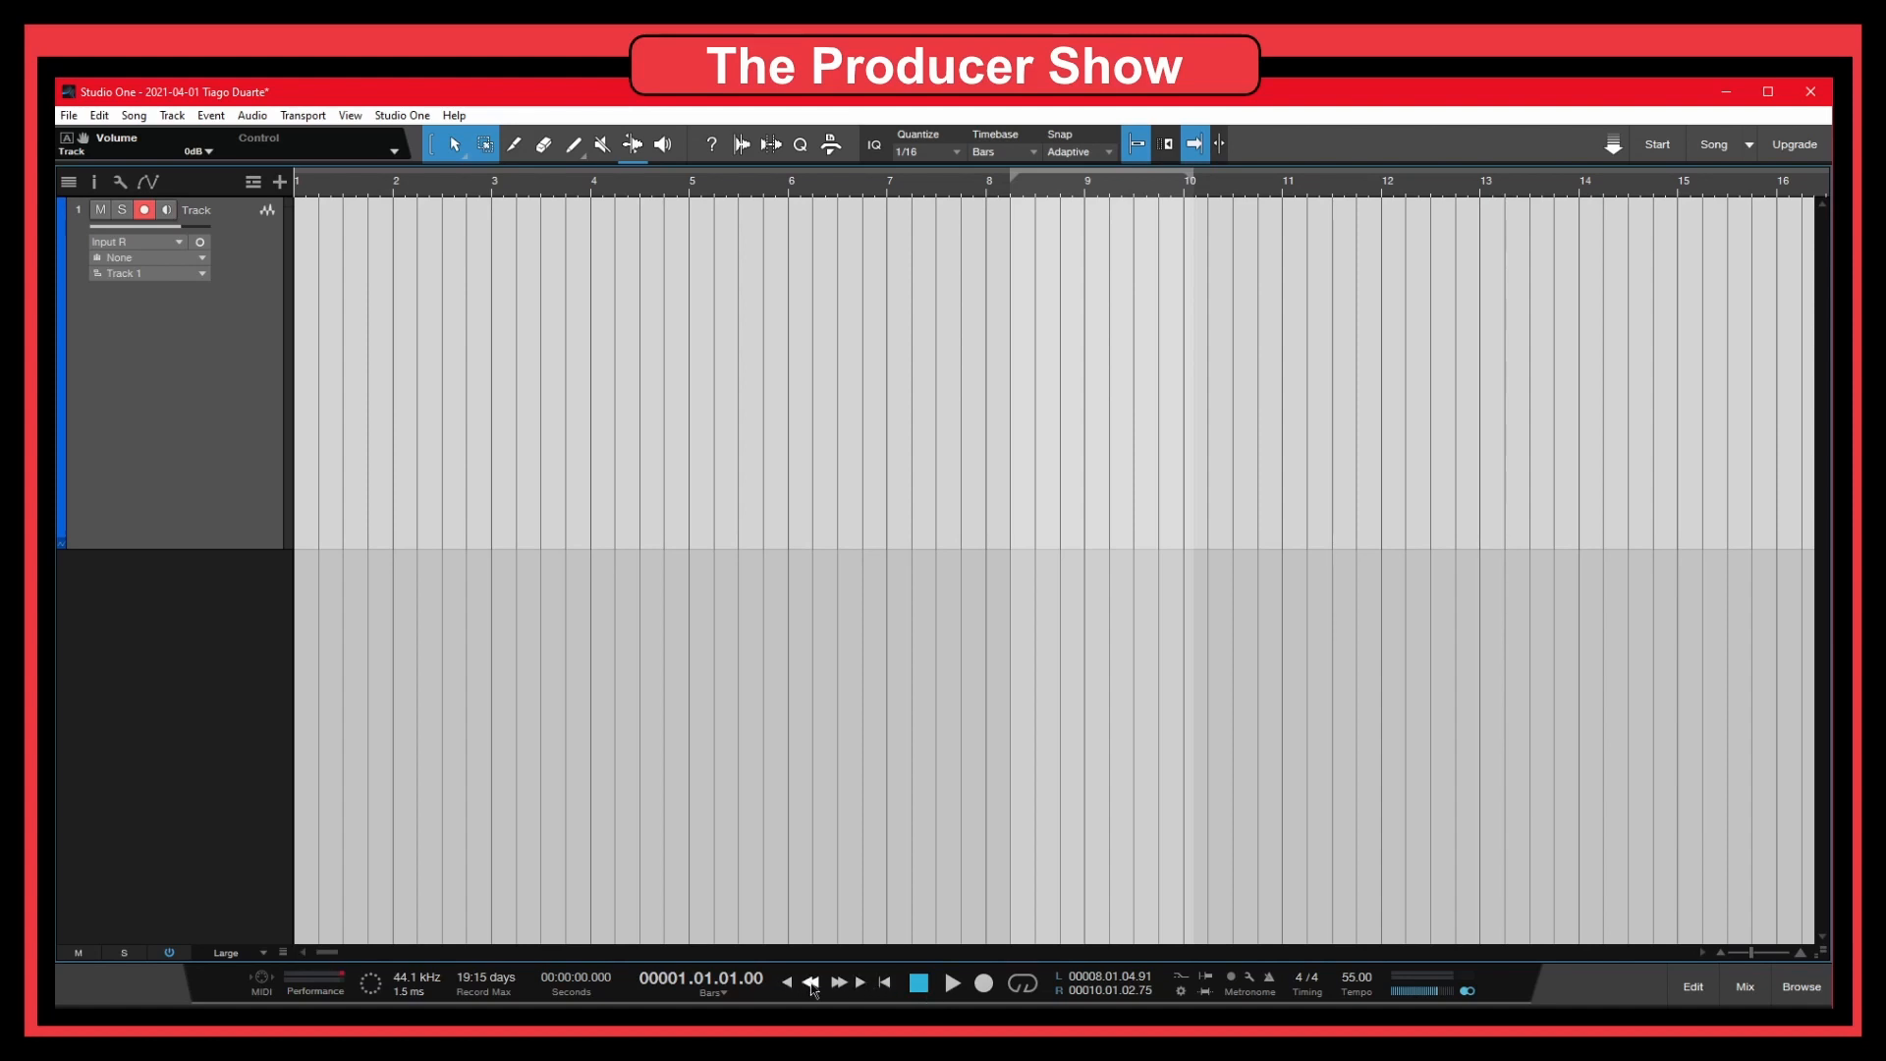
{"action": "left_click", "coordinate": [984, 982]}
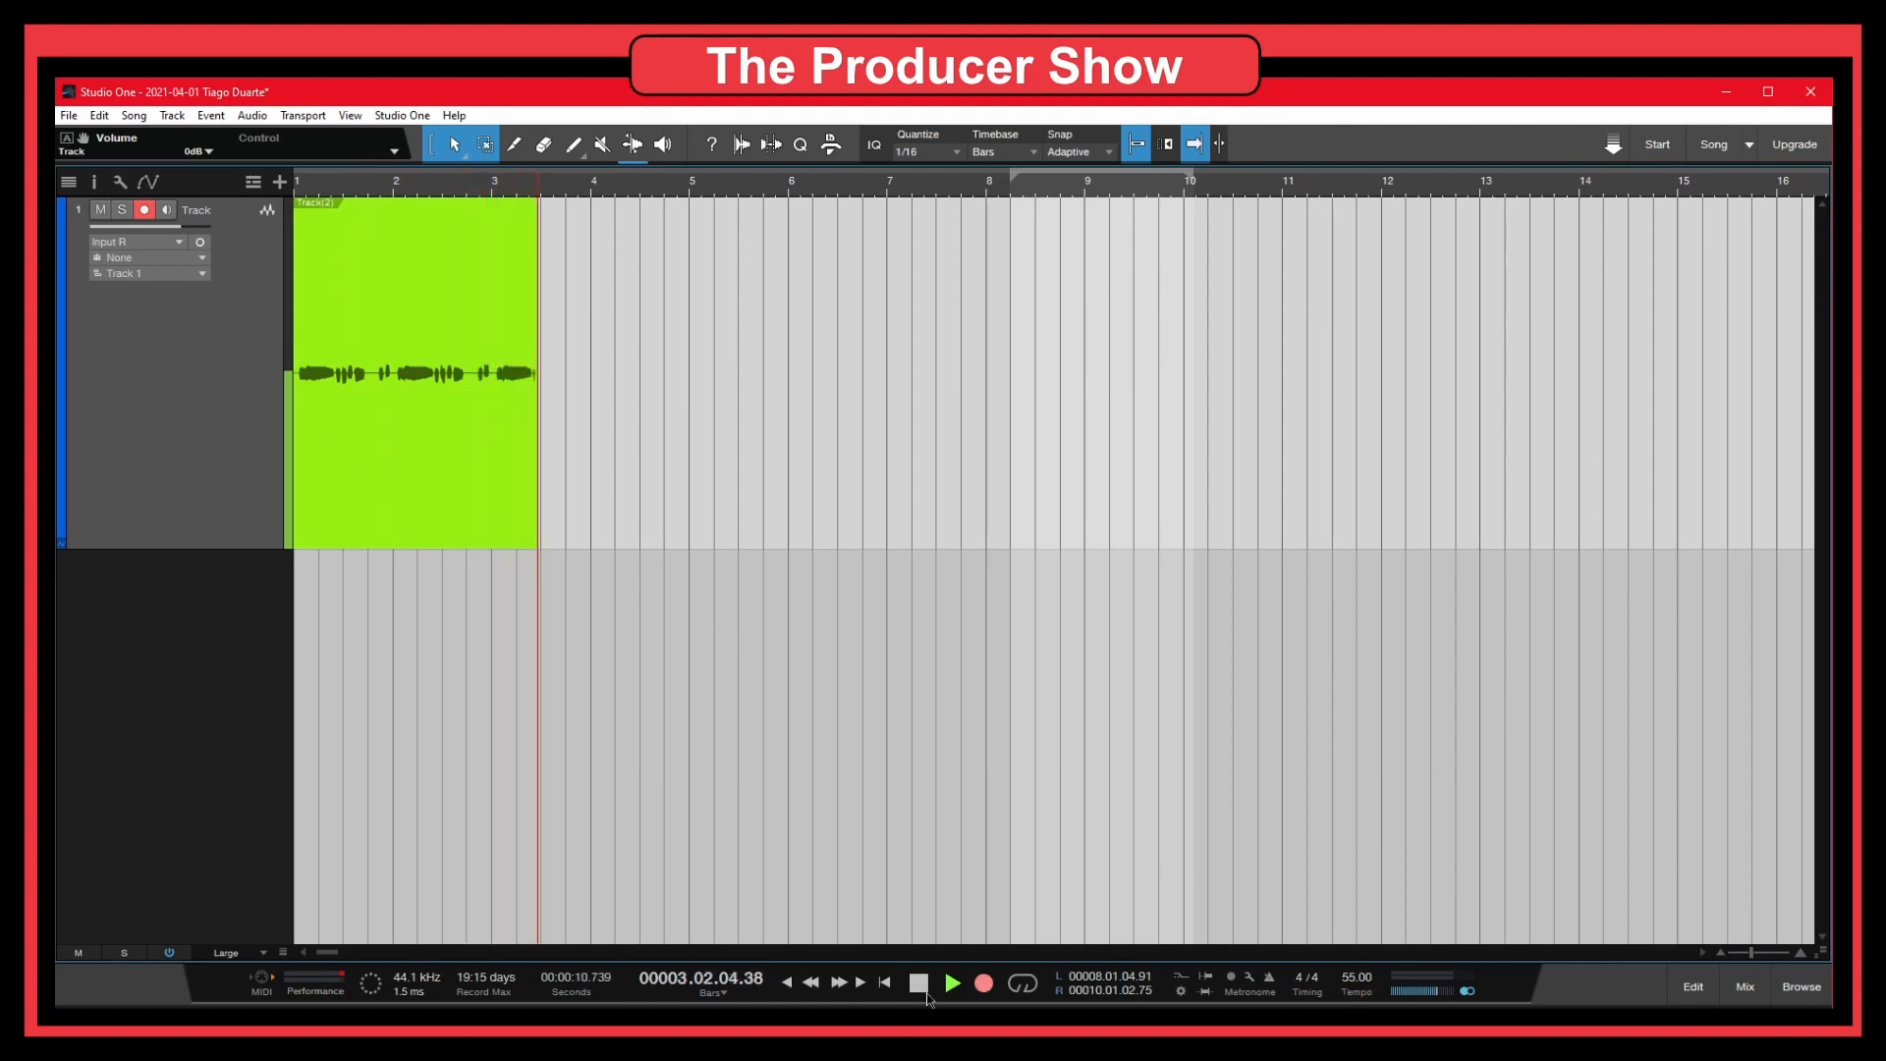
{"action": "key", "text": "space"}
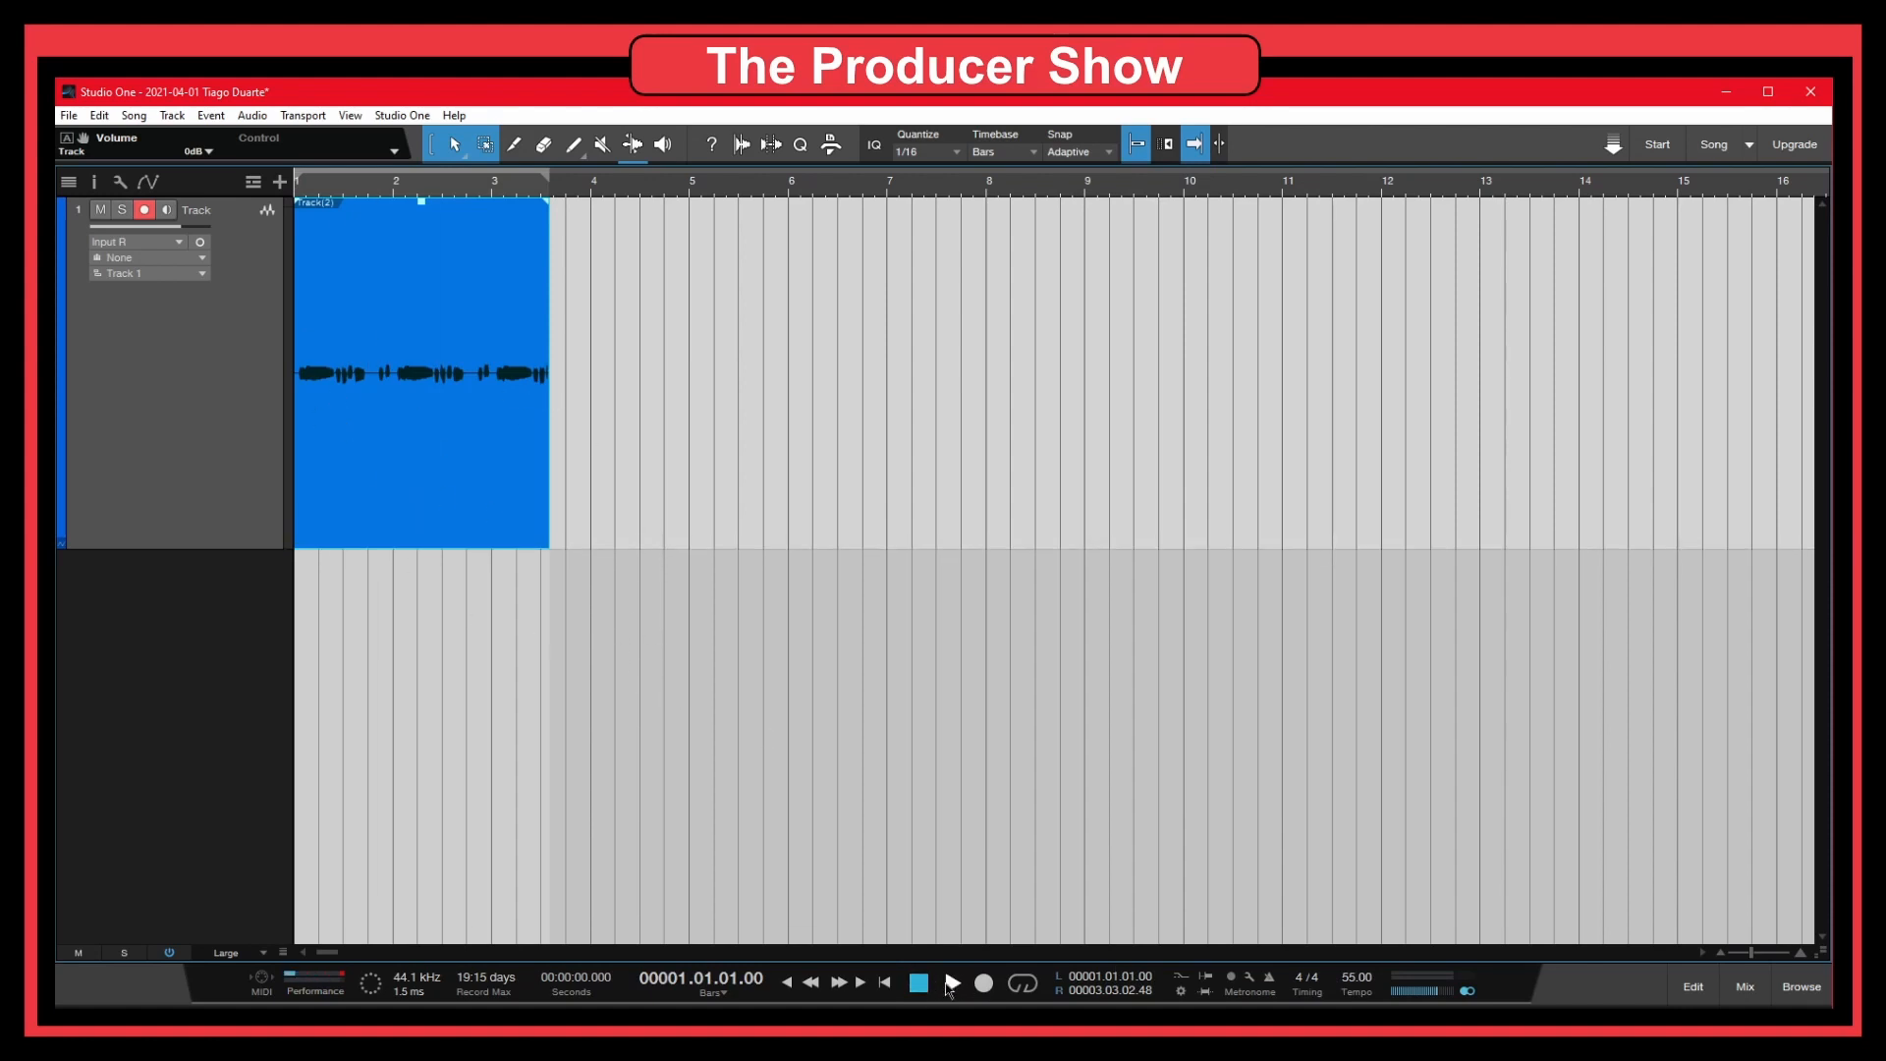
Disarm recording on the track and test playback briefly from bar 1 and from just before bar 5
{"action": "left_click", "coordinate": [144, 209]}
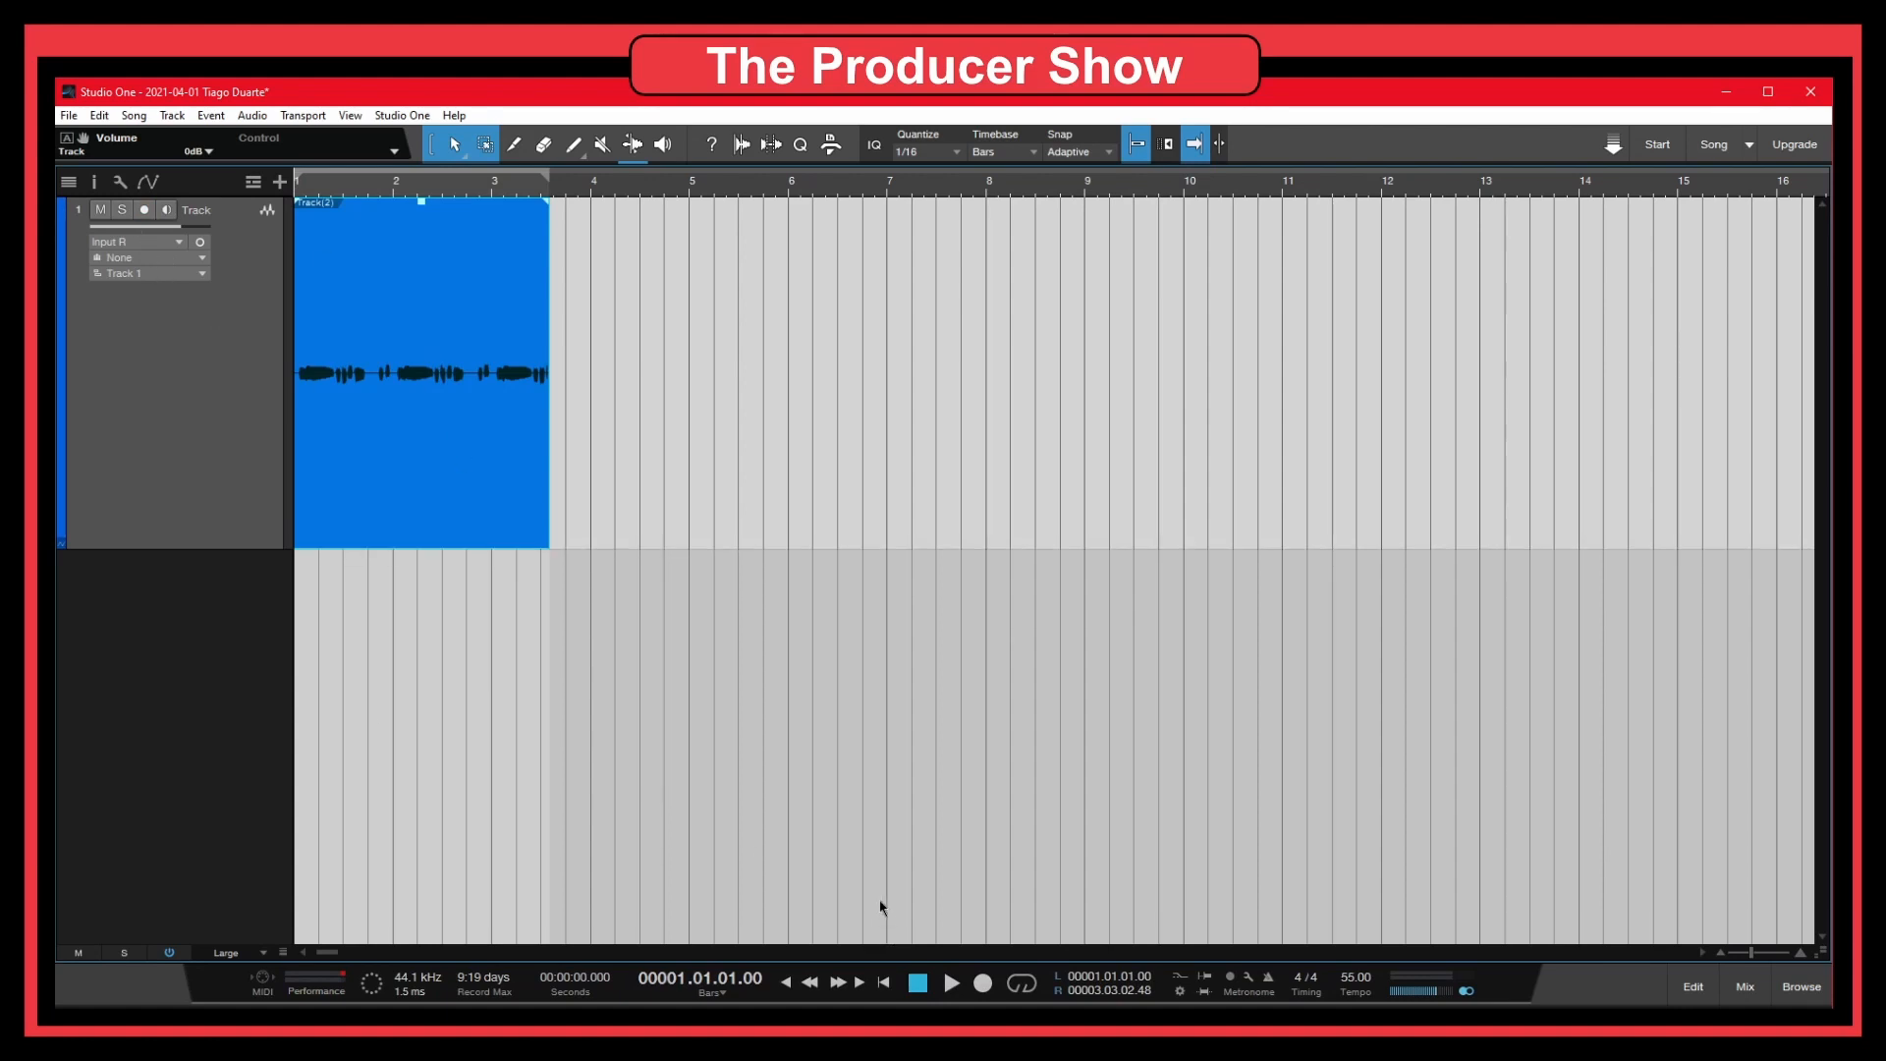
{"action": "left_click", "coordinate": [951, 983]}
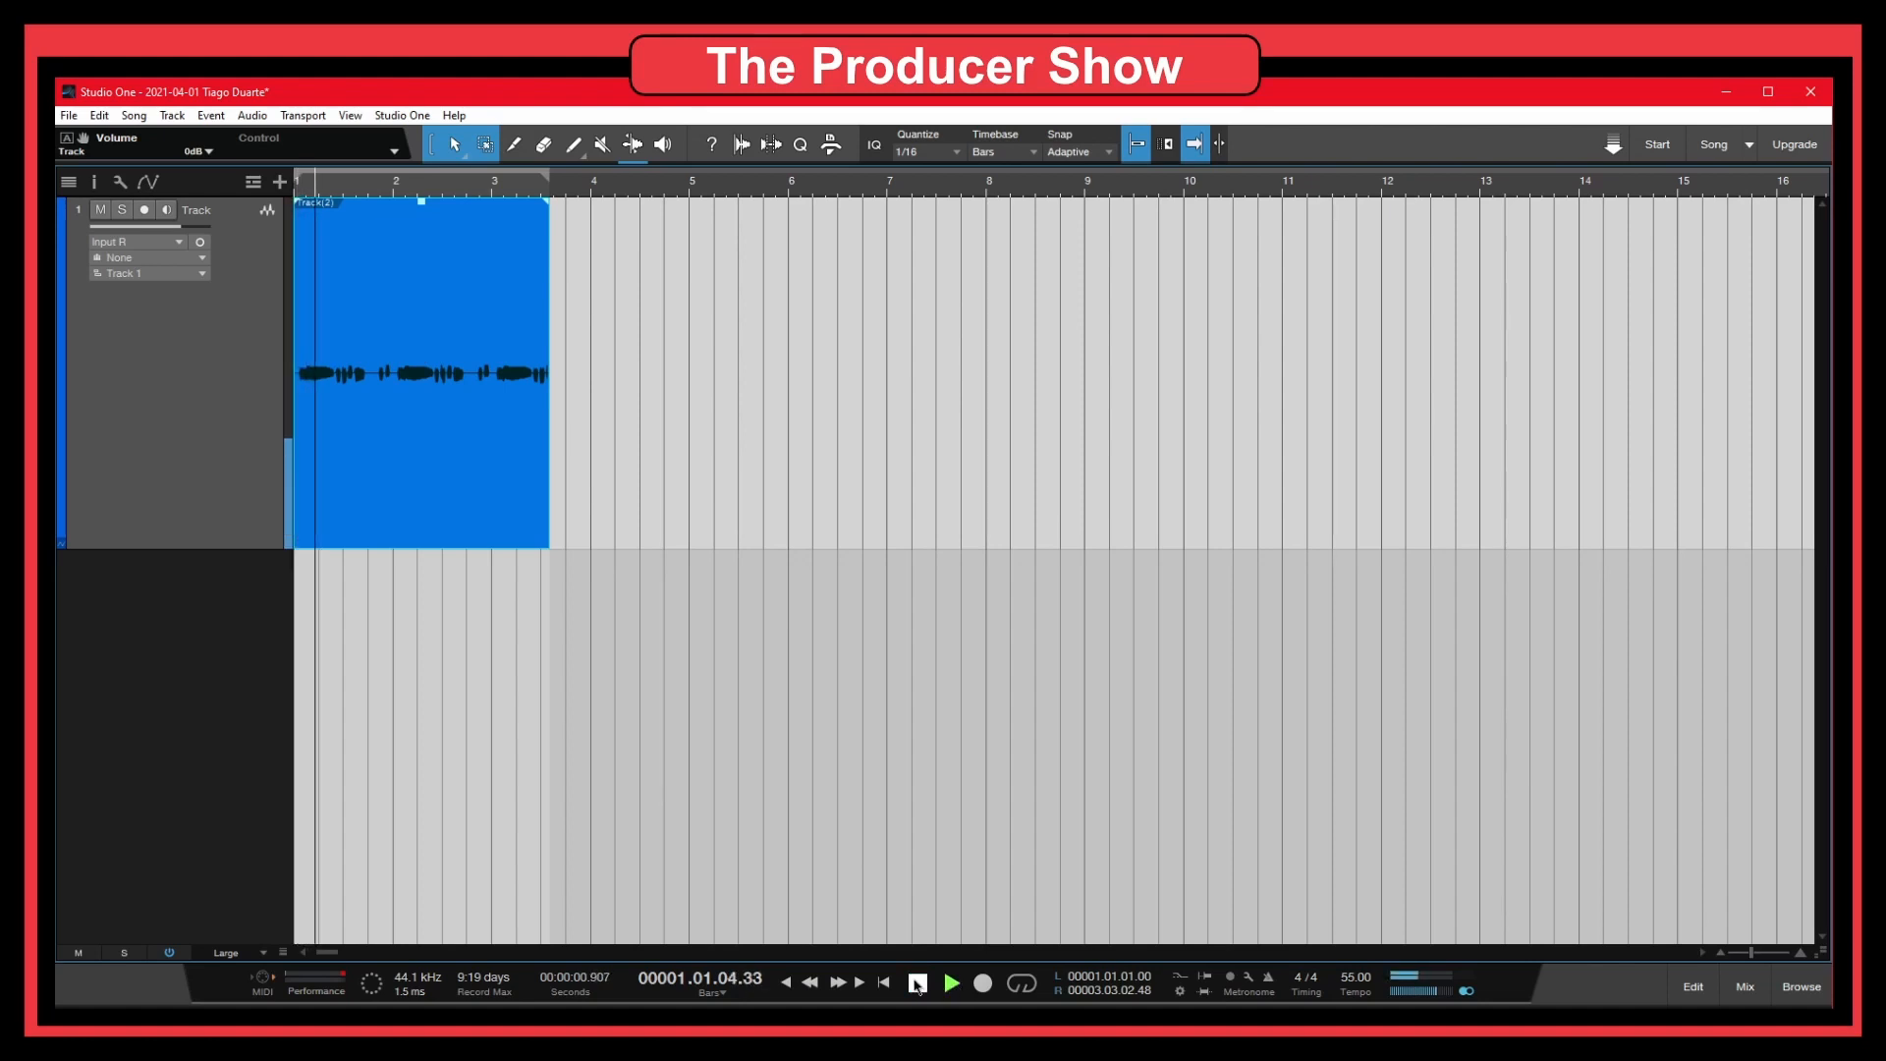
{"action": "left_click", "coordinate": [918, 983]}
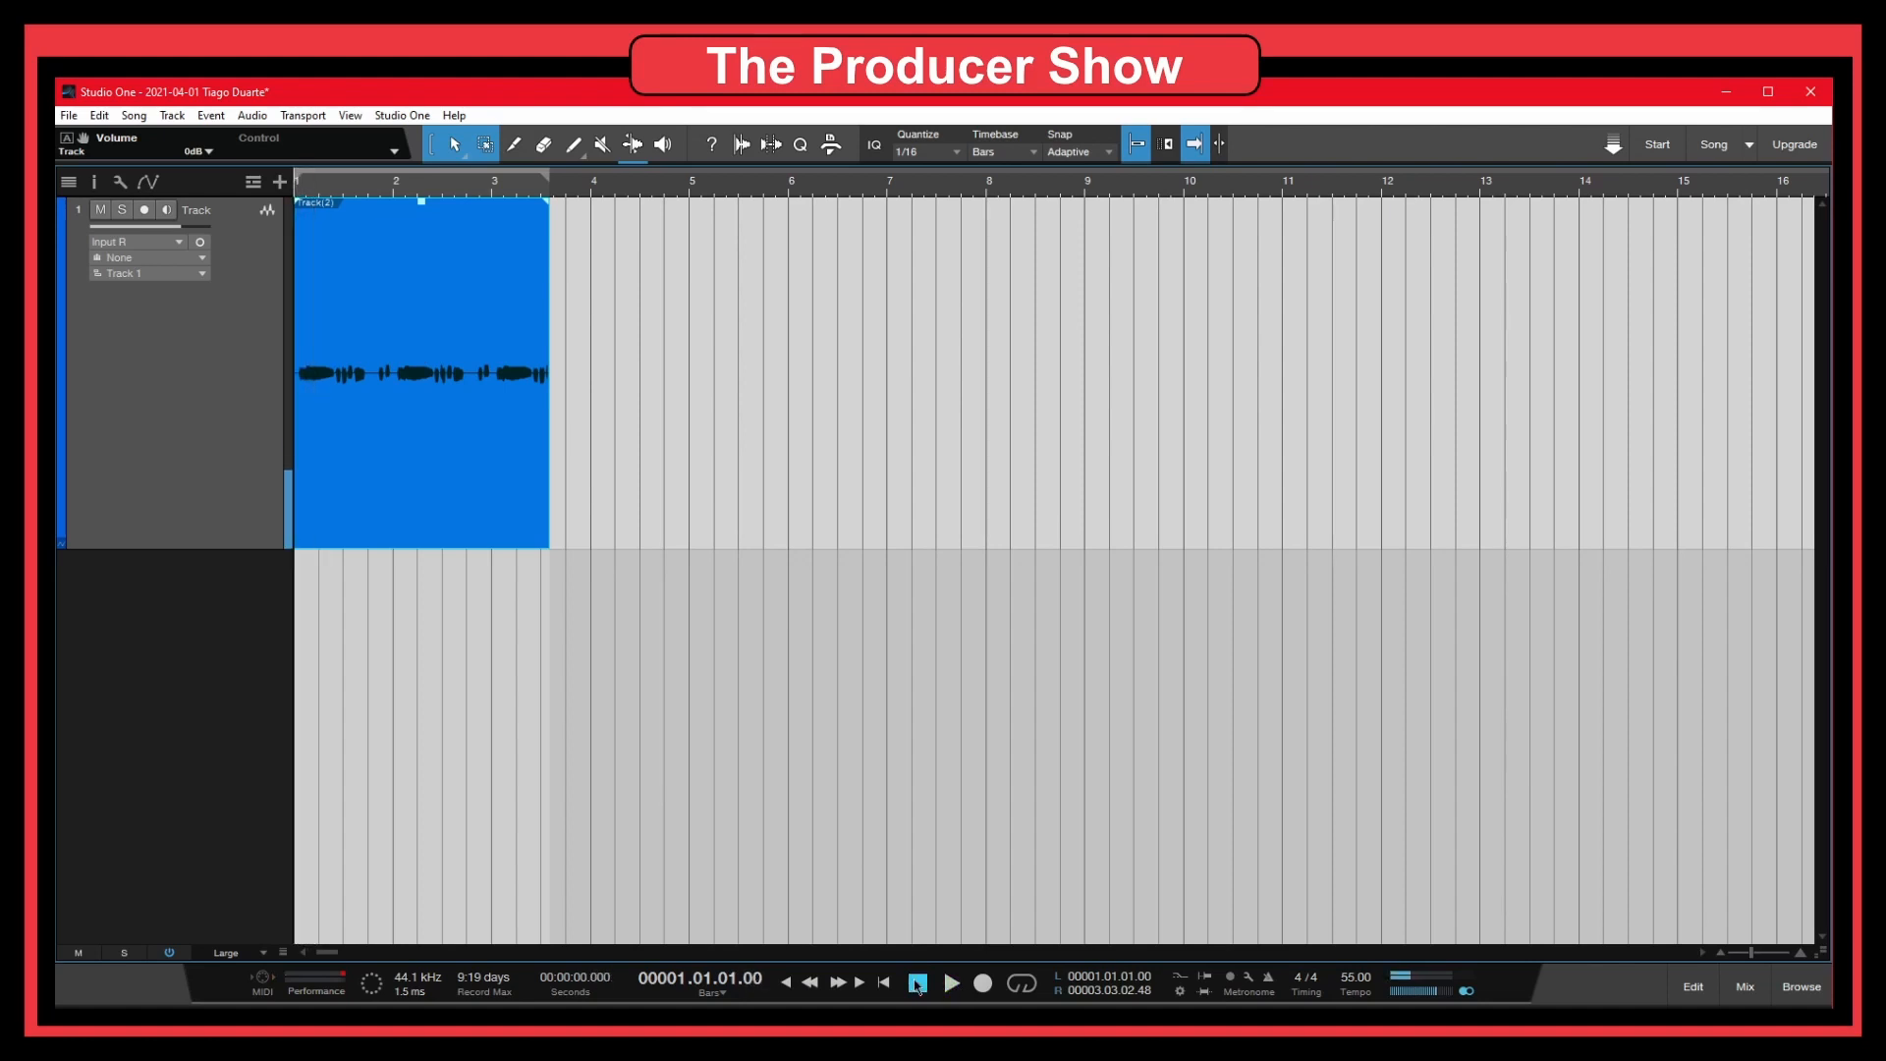
{"action": "left_click", "coordinate": [680, 188]}
{"action": "key", "text": "space"}
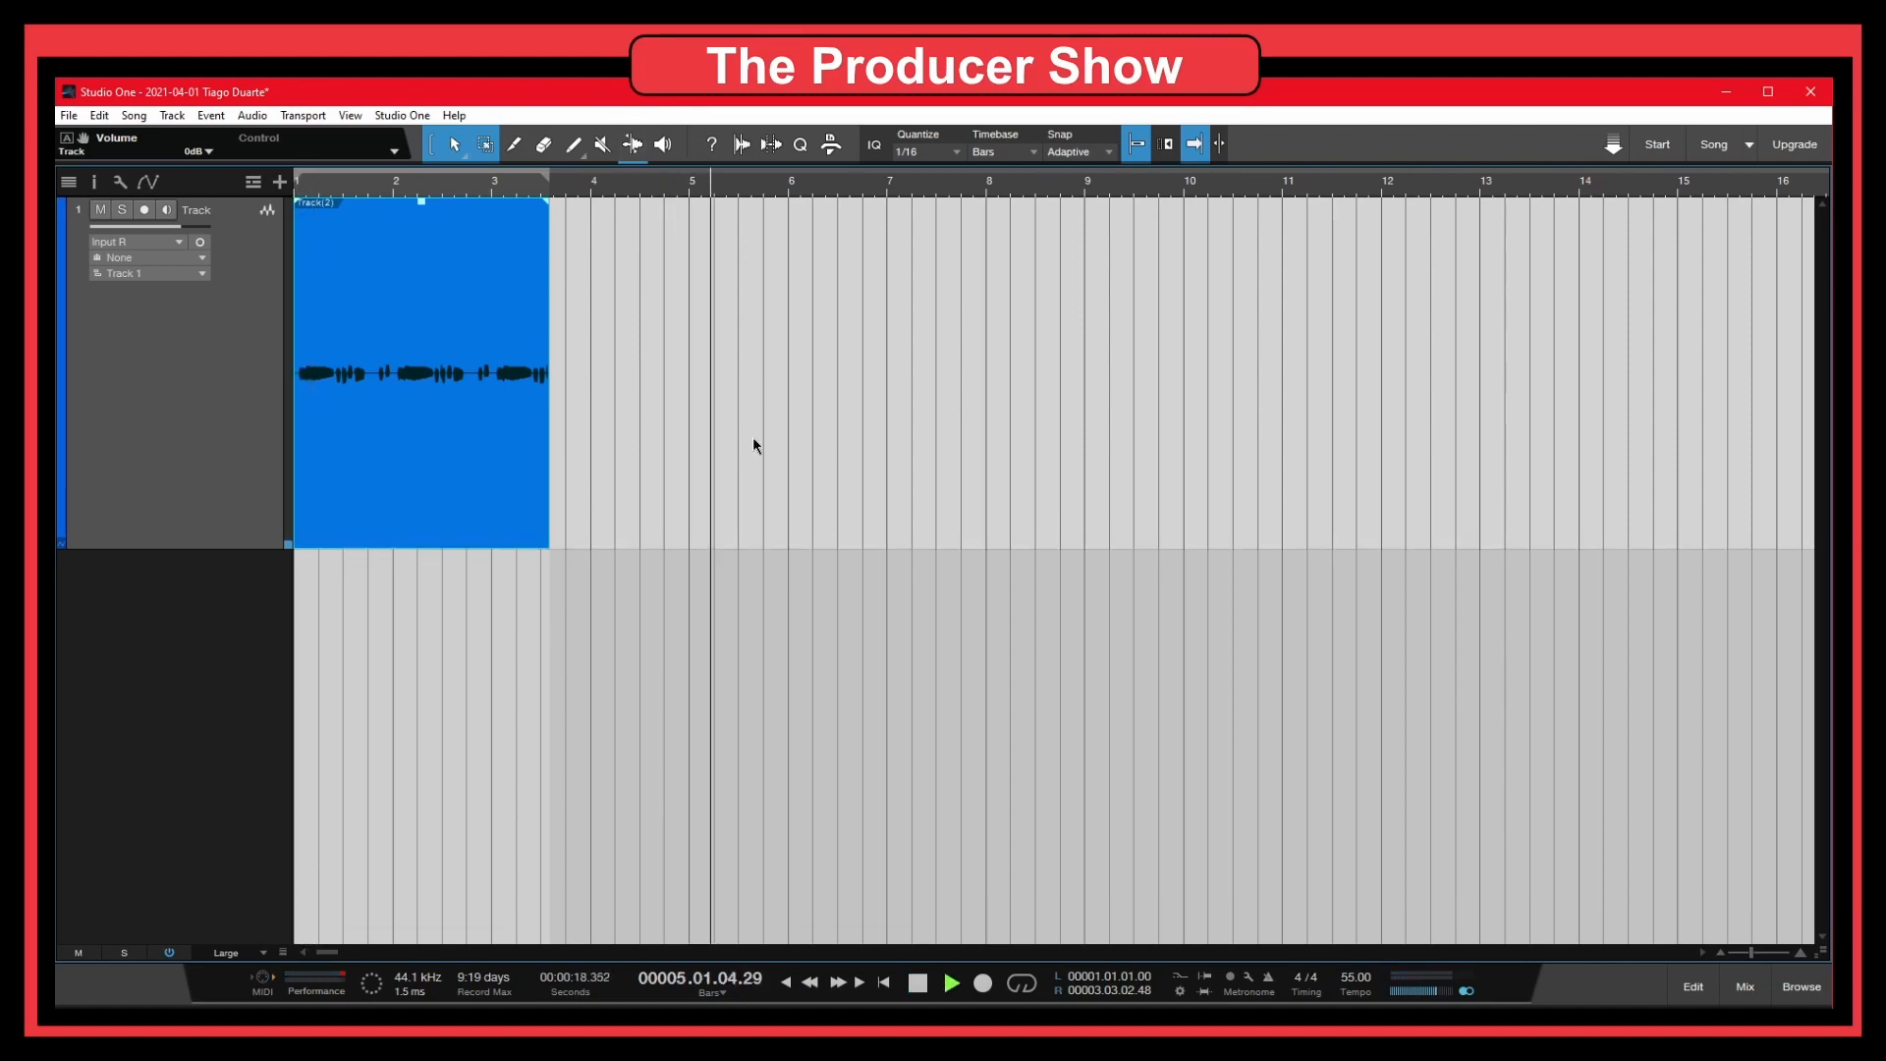
{"action": "key", "text": "space"}
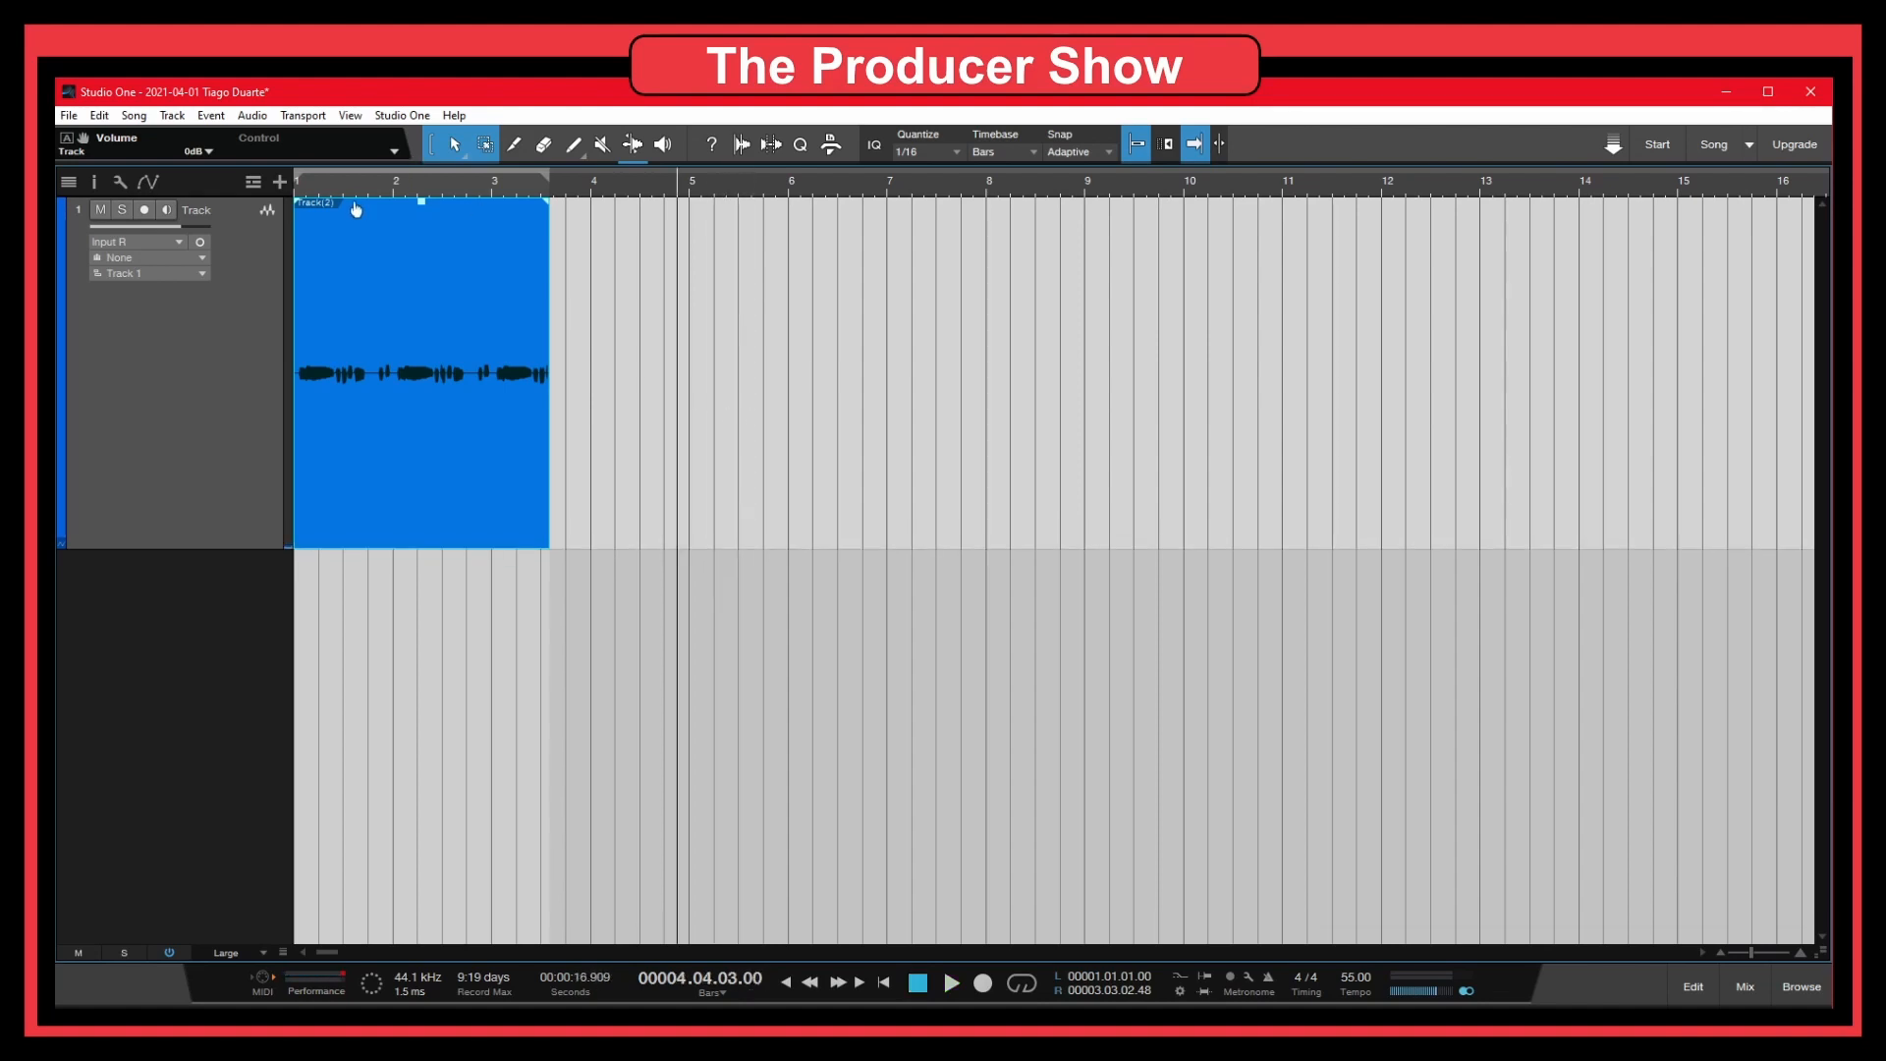
Play the recorded audio clip from bar 1, stop playback, and delete the clip from the track
{"action": "left_click", "coordinate": [302, 190]}
{"action": "left_click", "coordinate": [296, 191]}
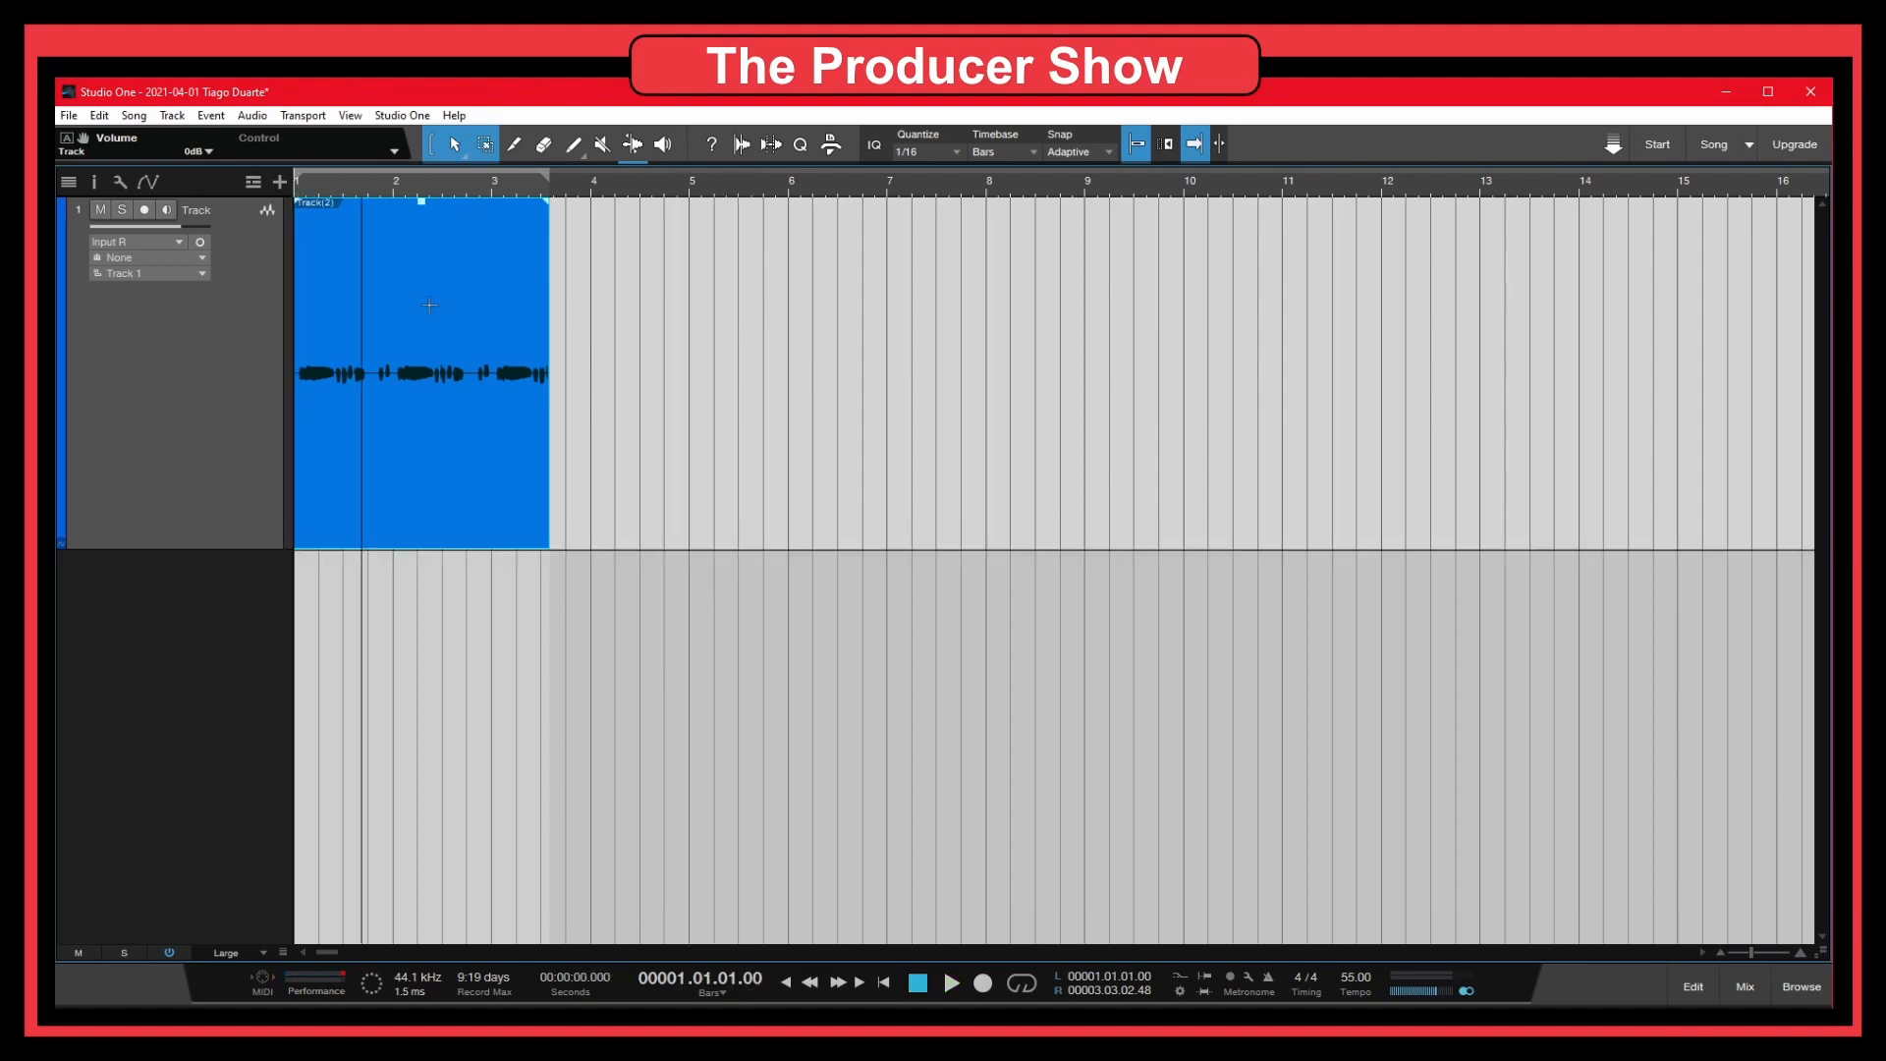
{"action": "key", "text": "space"}
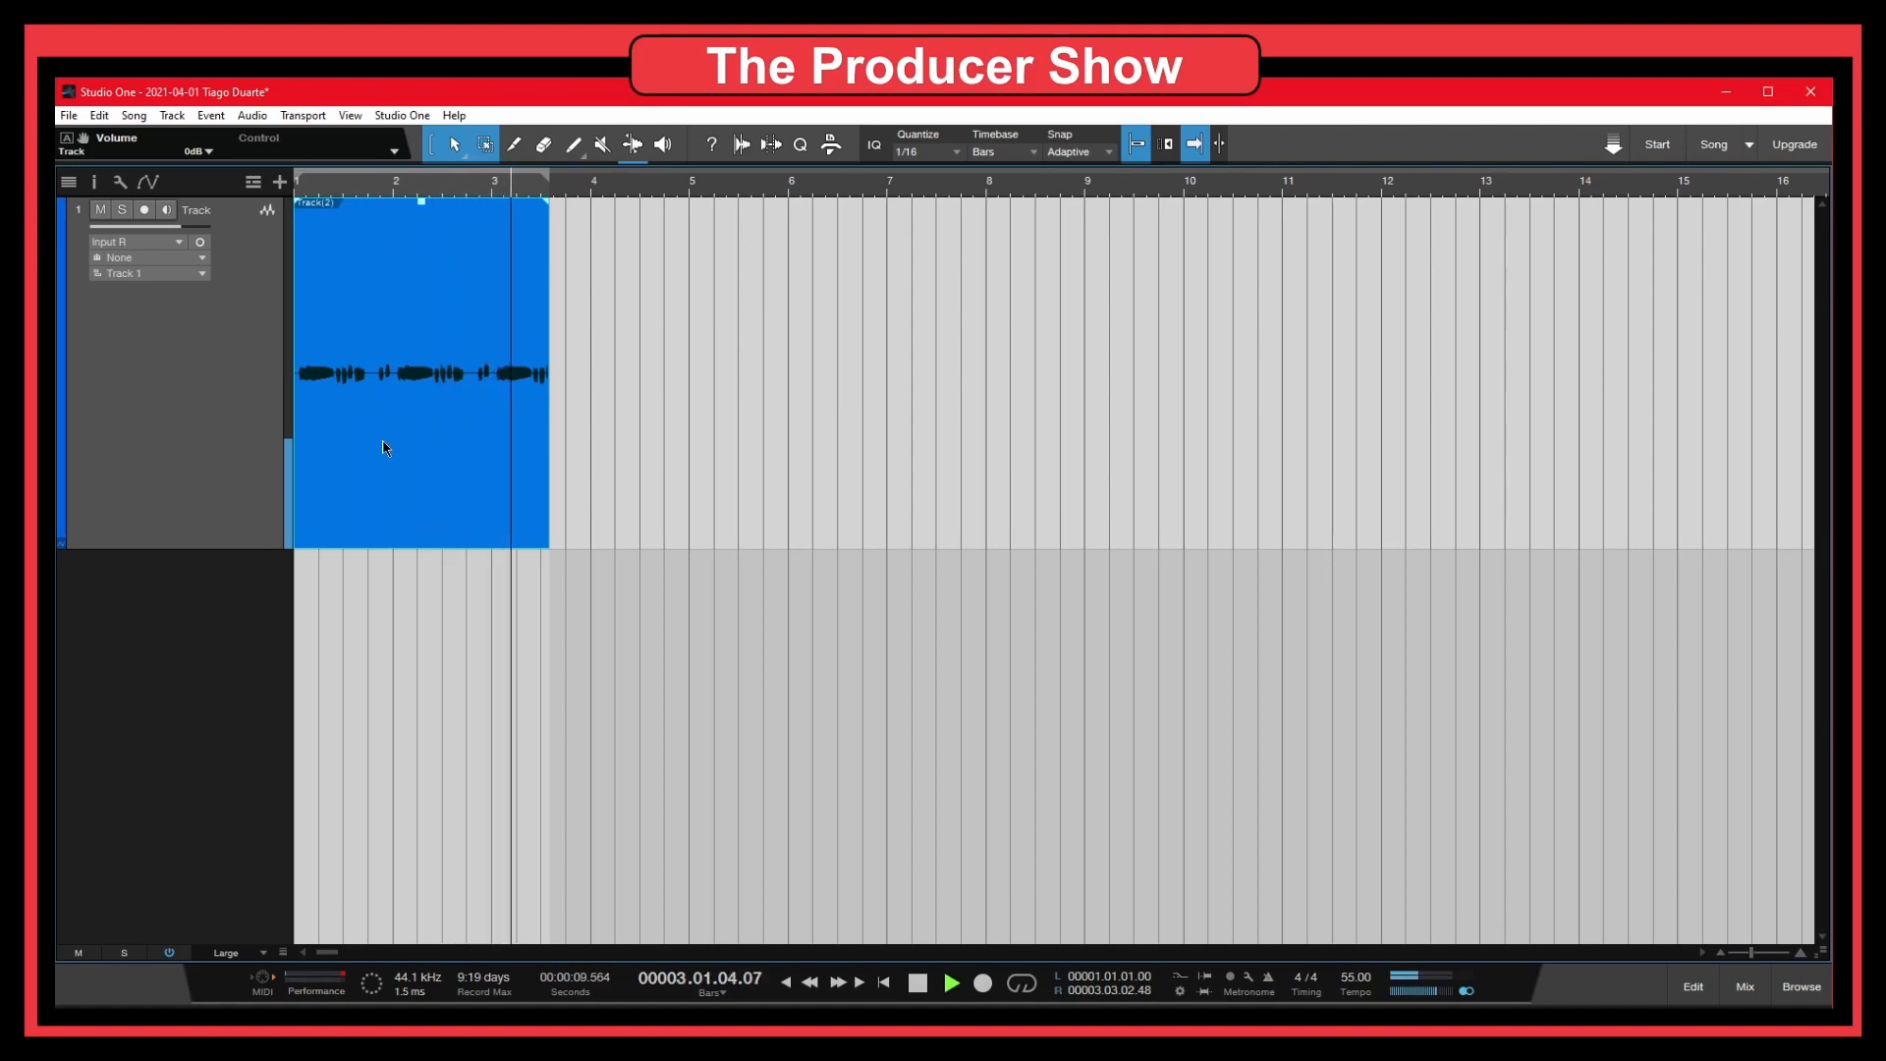
{"action": "key", "text": "space"}
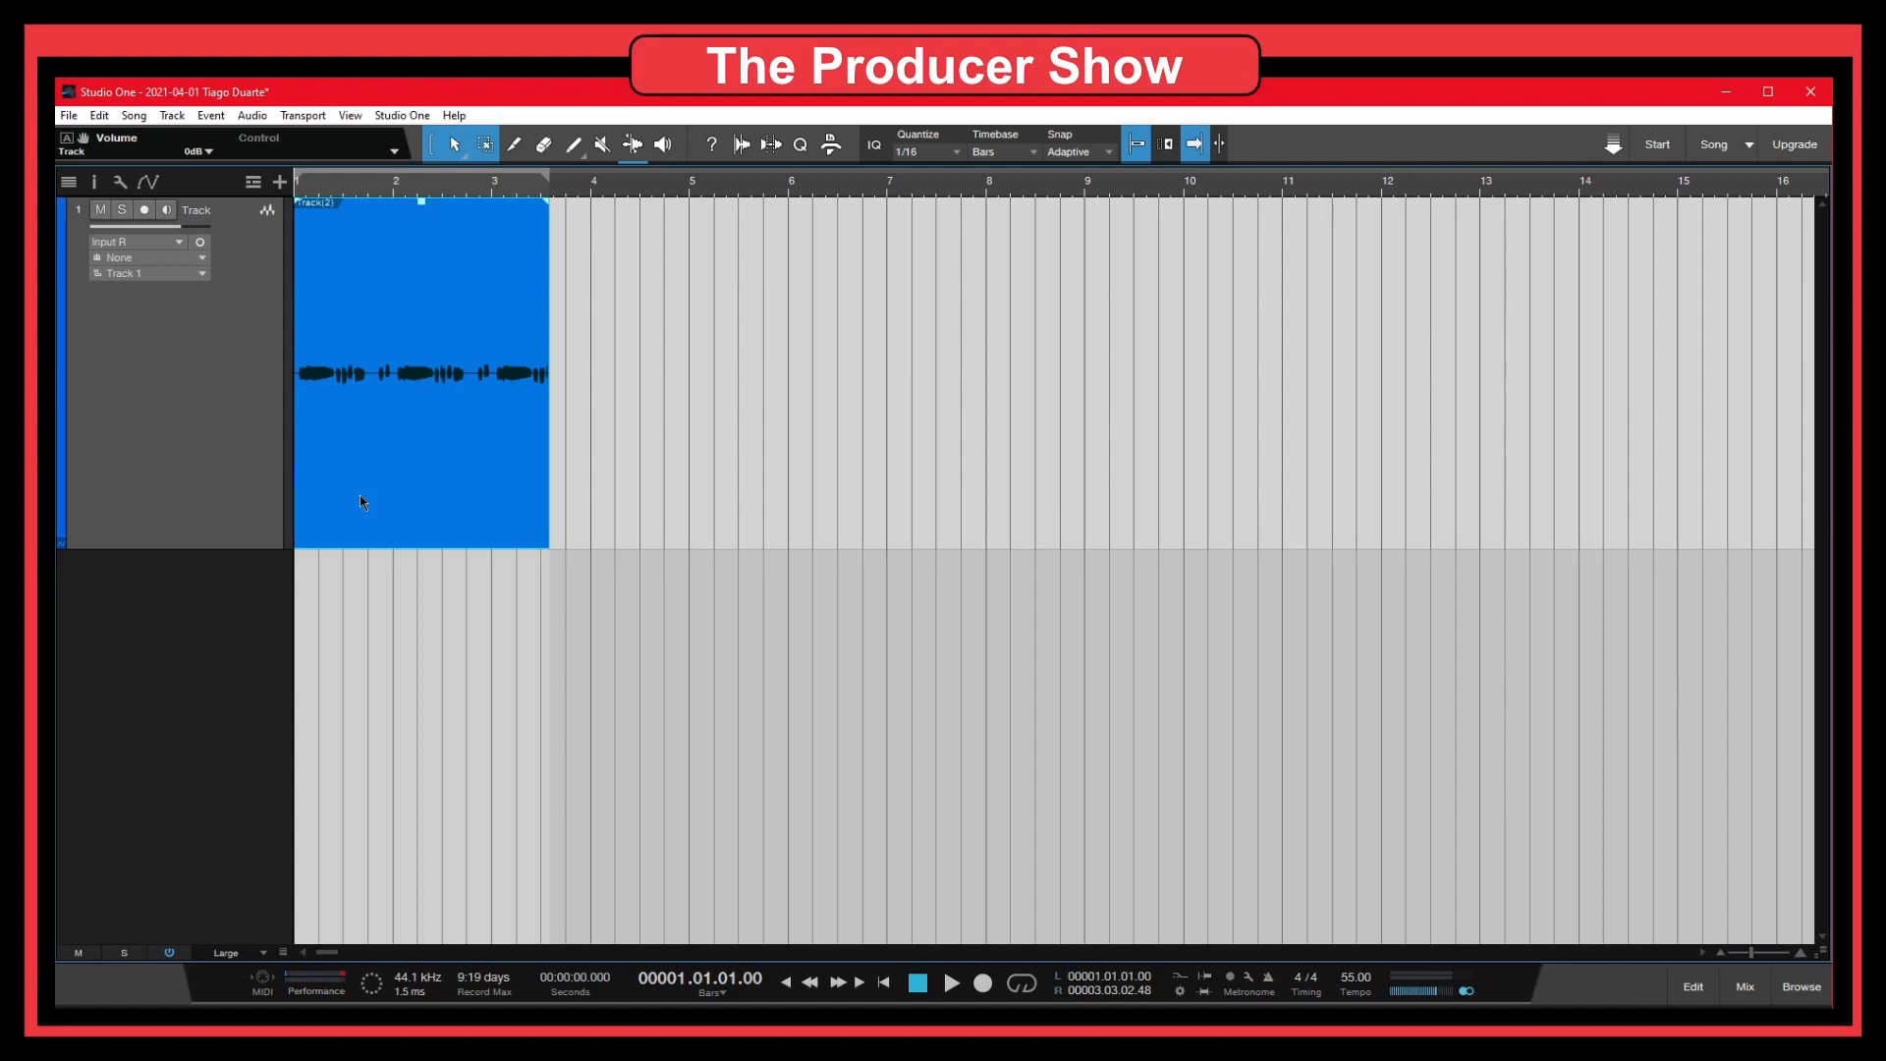
{"action": "key", "text": "Delete"}
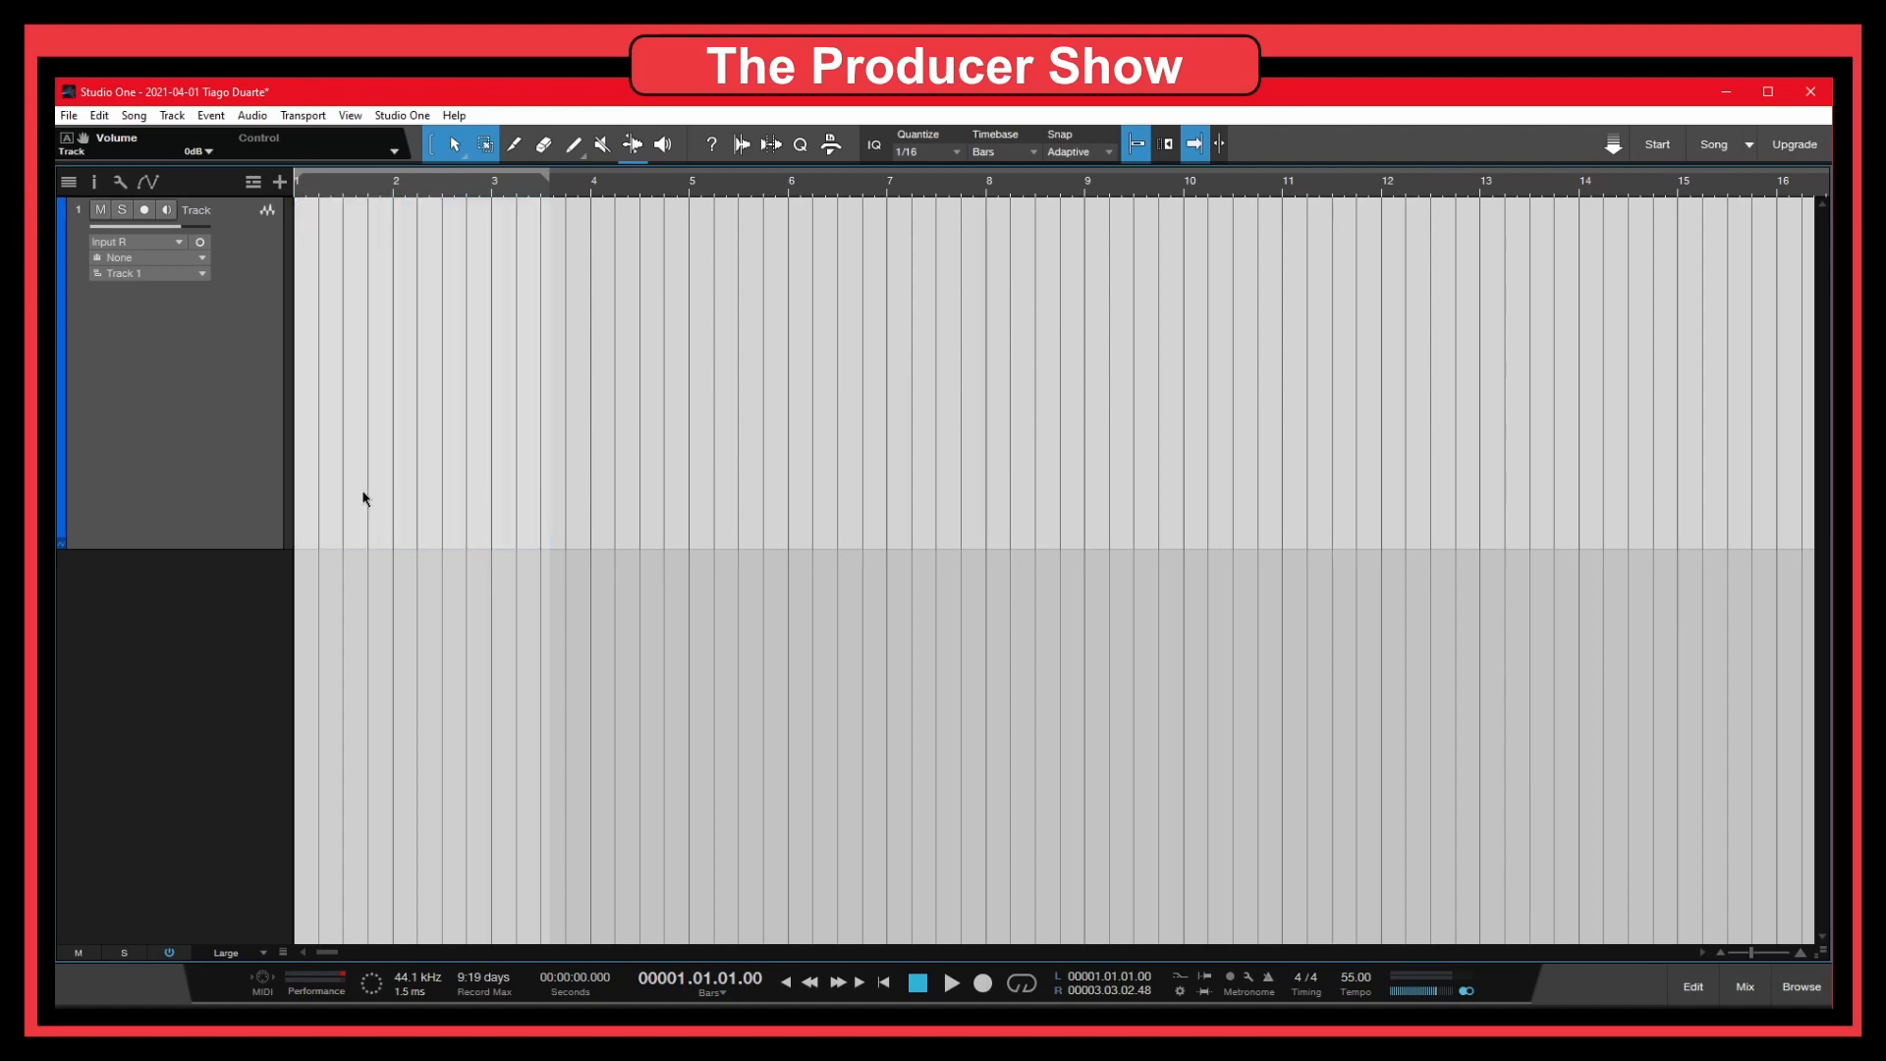
Run the empty song briefly, stop playback, and set the song tempo to 106
{"action": "key", "text": "space"}
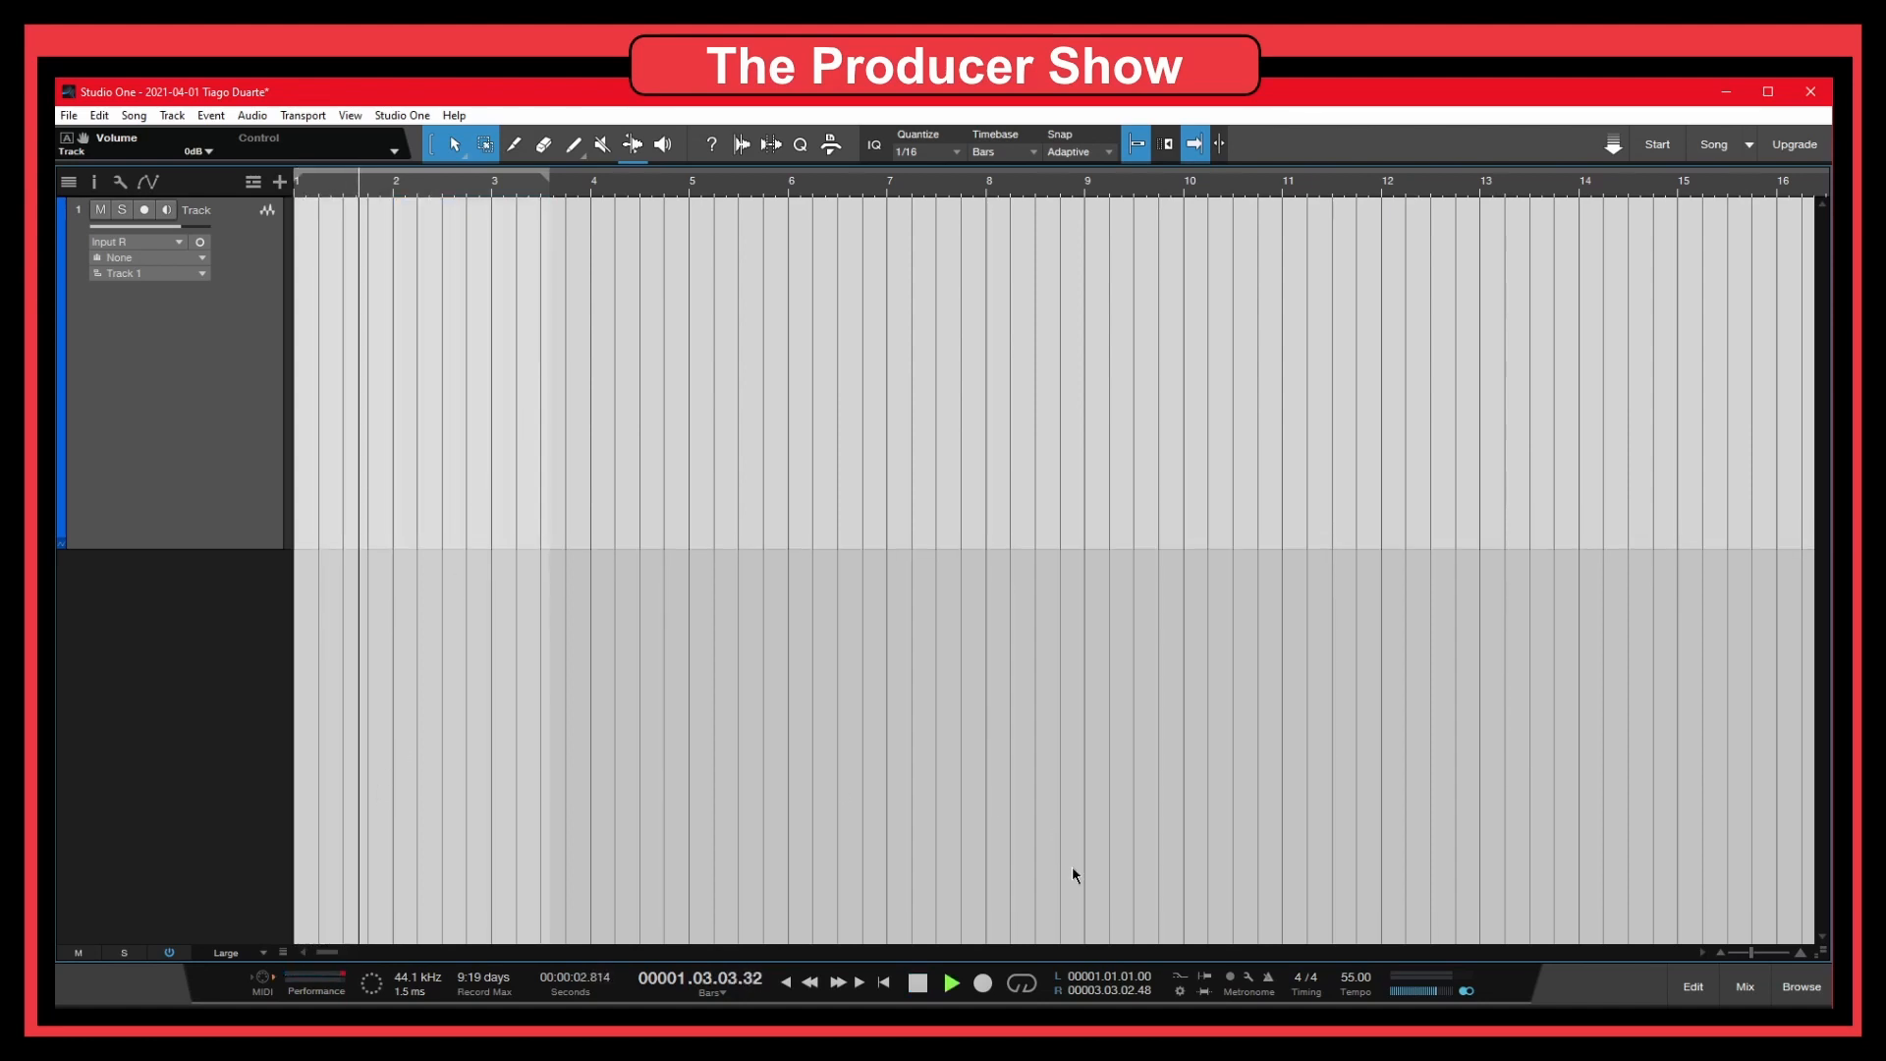
{"action": "key", "text": "space"}
{"action": "left_click_drag", "start_coordinate": [1352, 980], "coordinate": [1357, 925]}
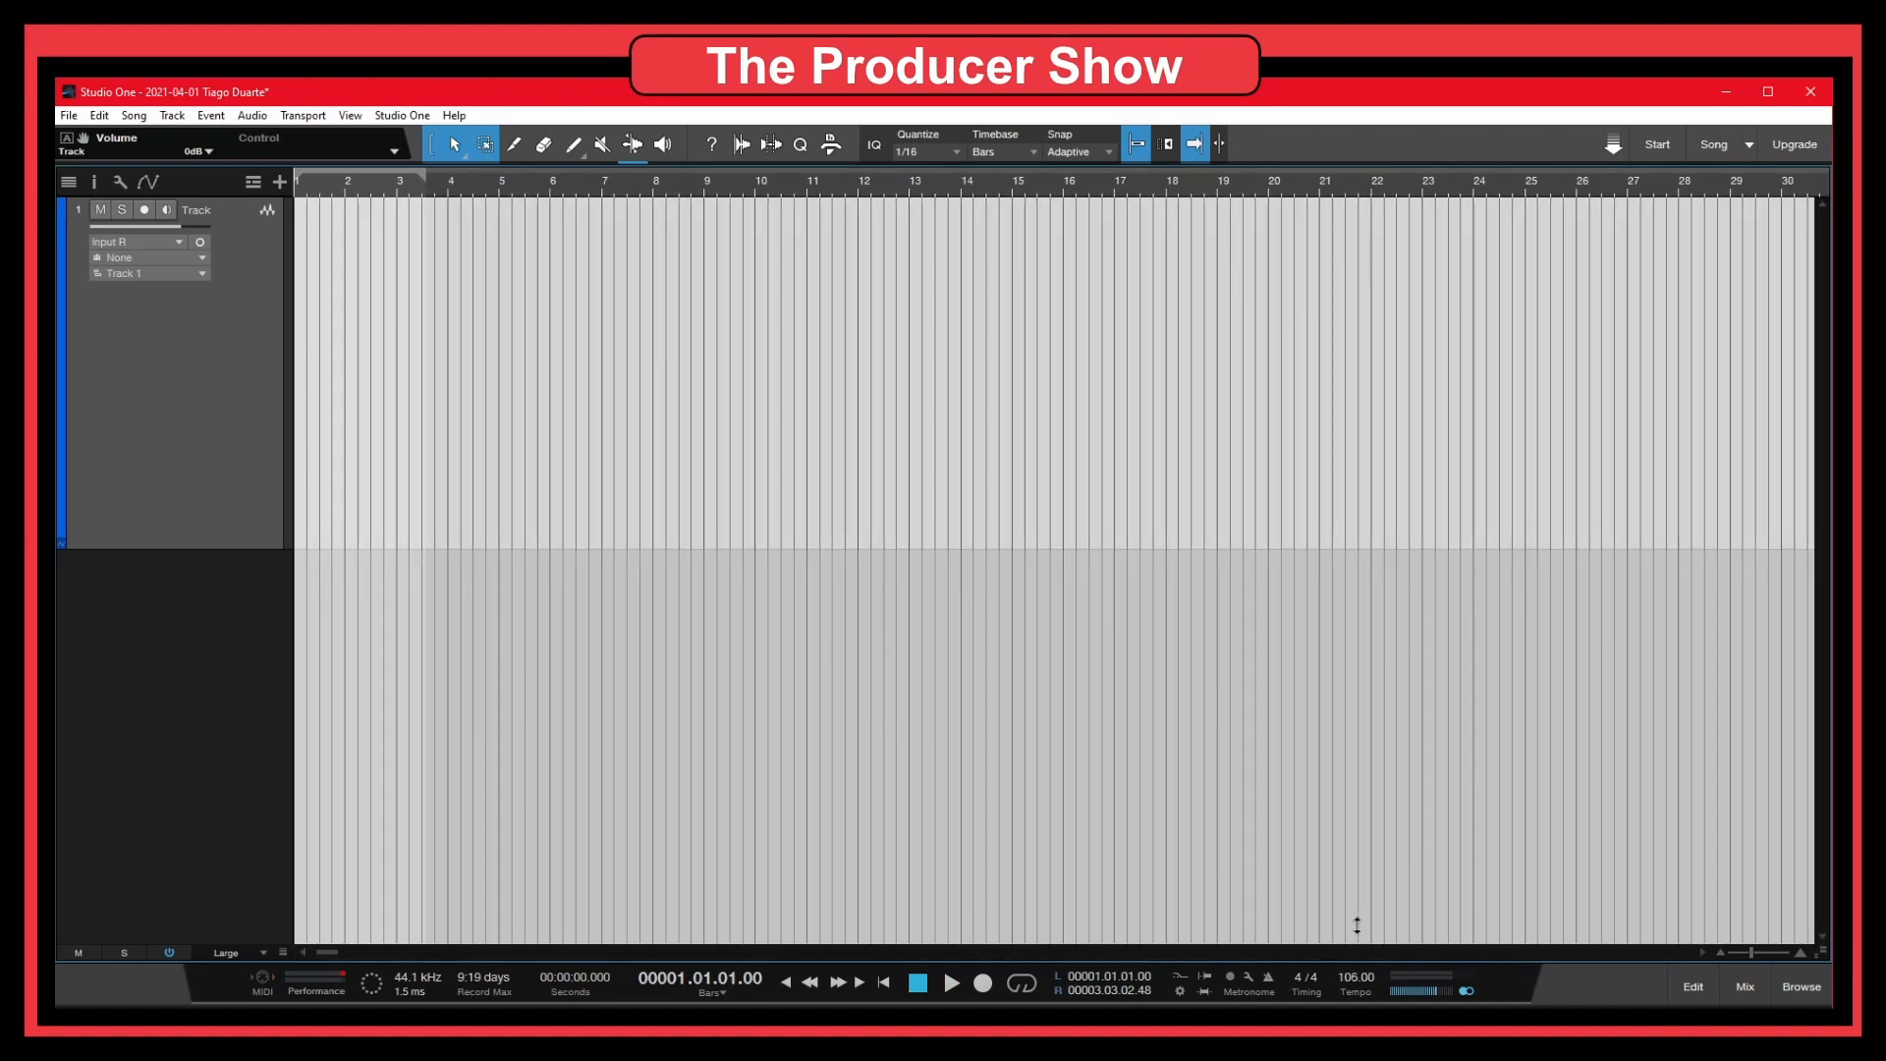
Open the MIDI Monitor and play the song briefly to log the outgoing MIDI messages
{"action": "left_click", "coordinate": [265, 980]}
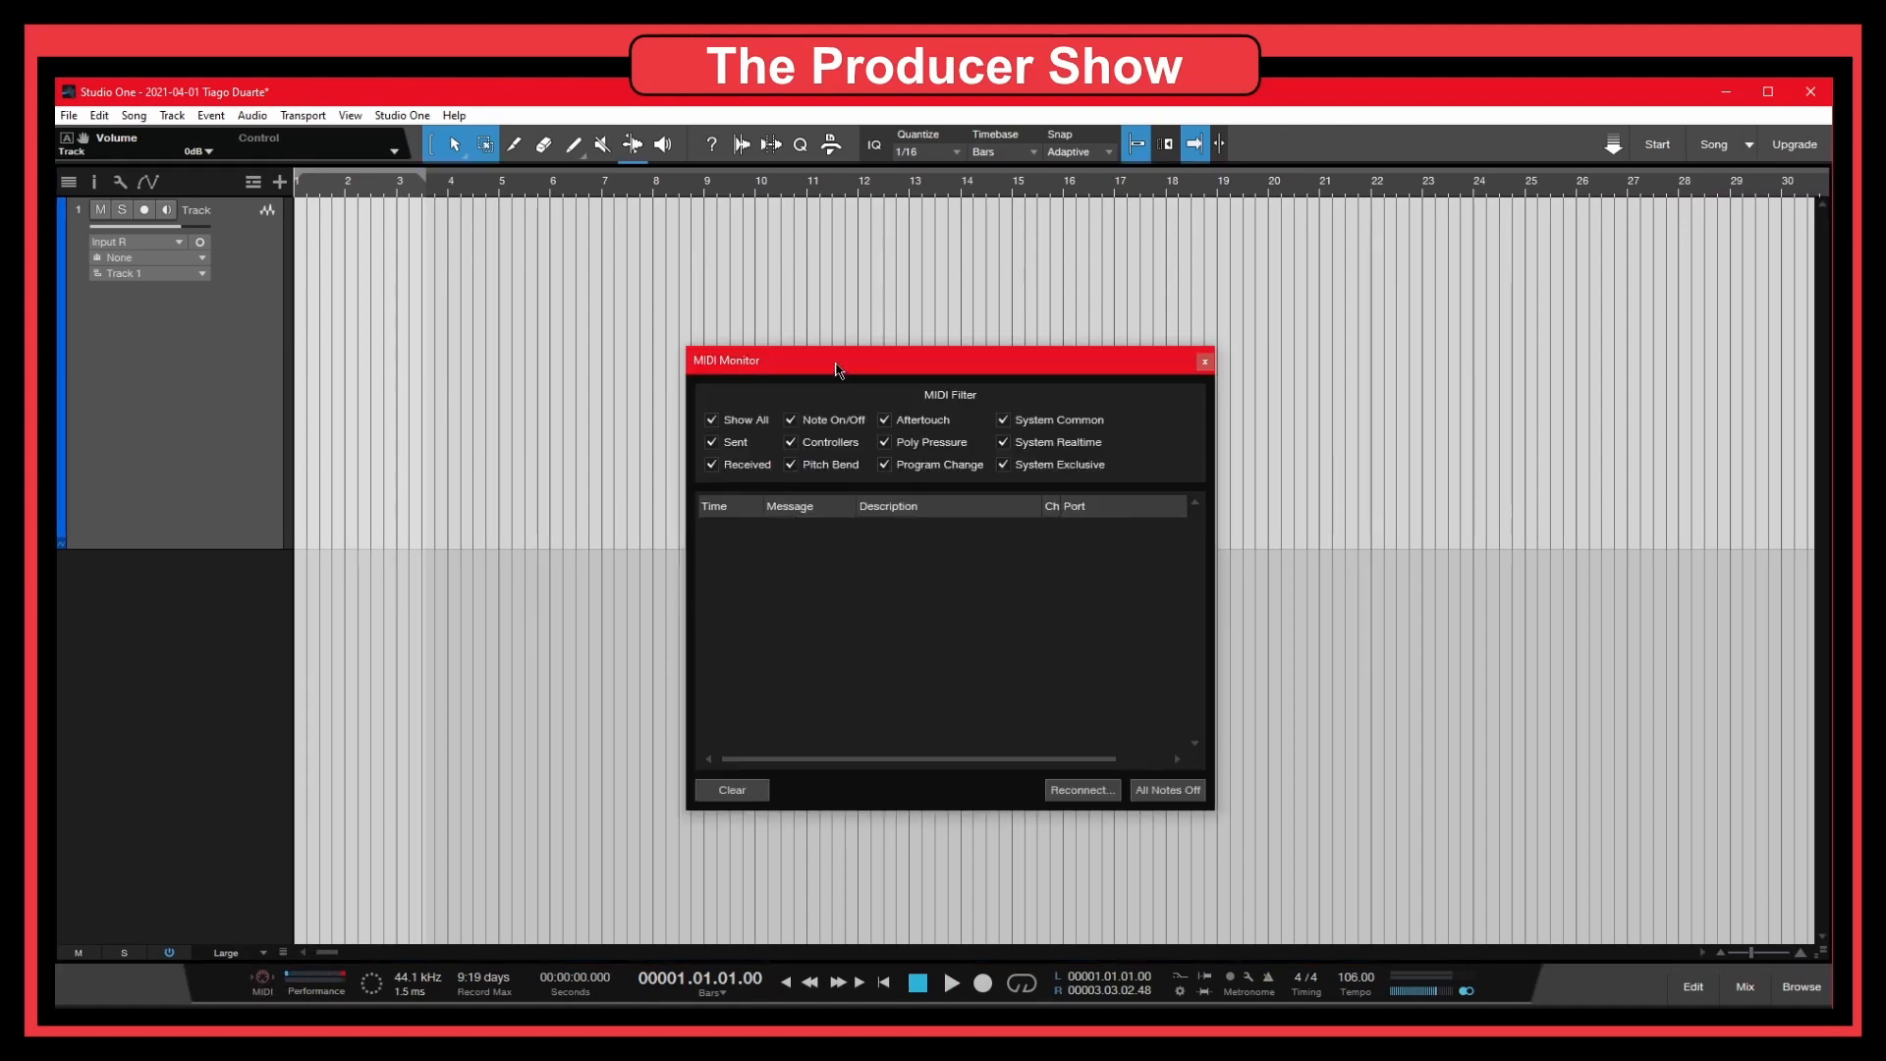
{"action": "left_click_drag", "start_coordinate": [837, 369], "coordinate": [856, 318]}
{"action": "key", "text": "space"}
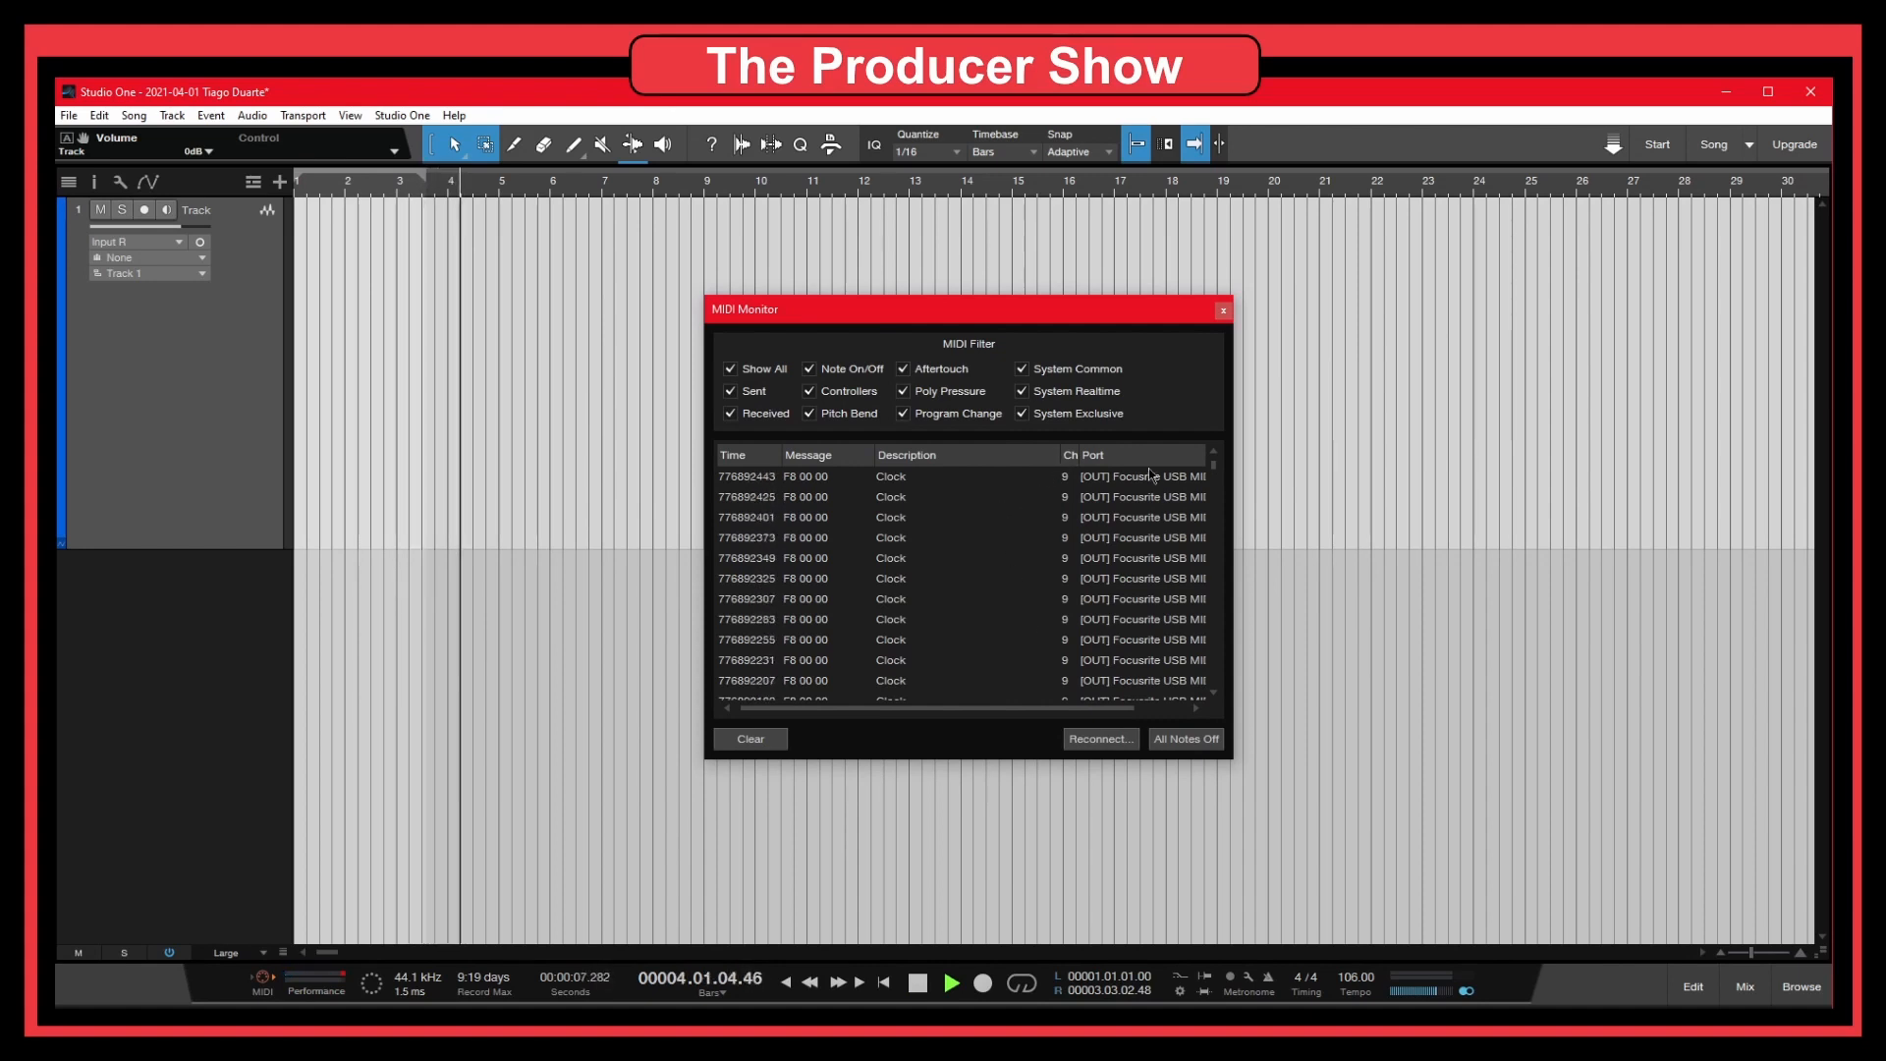
{"action": "key", "text": "space"}
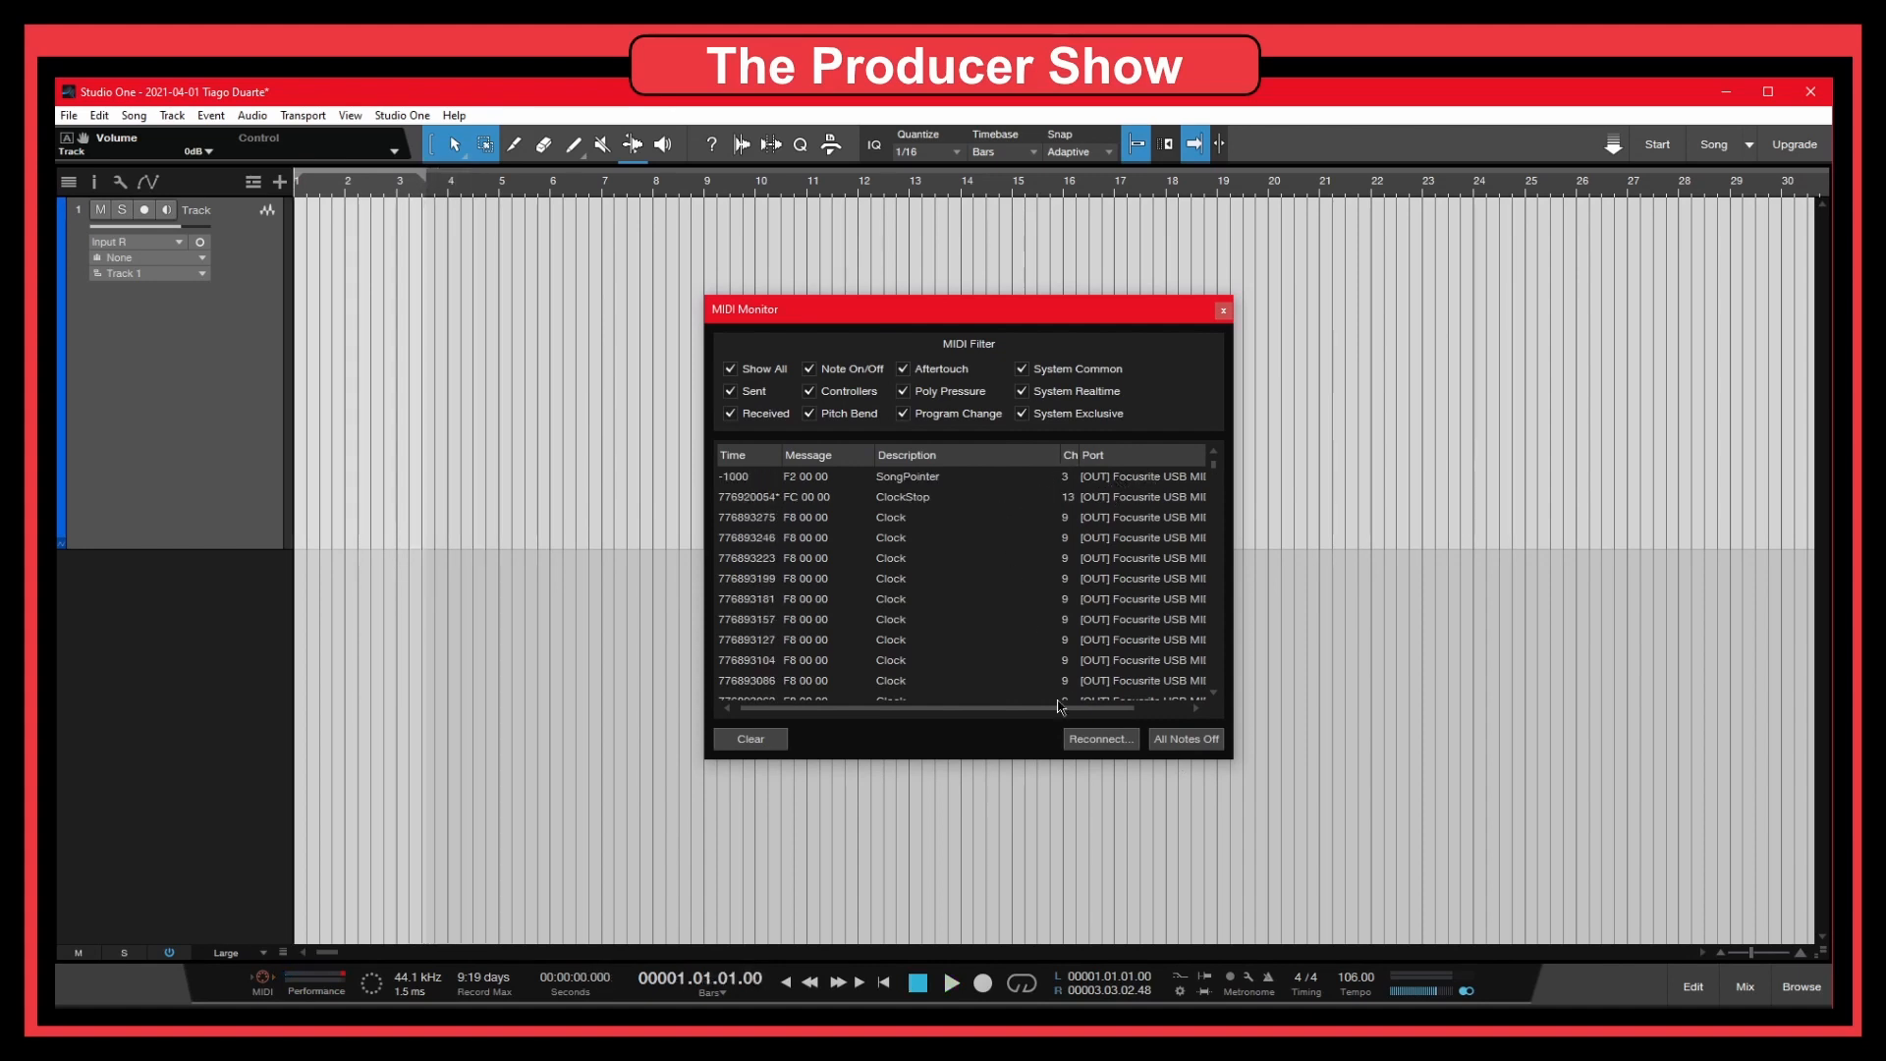
Inspect the logged message descriptions and output ports in the MIDI Monitor, clear the list, and close the monitor
{"action": "left_click_drag", "start_coordinate": [1060, 706], "coordinate": [1107, 708]}
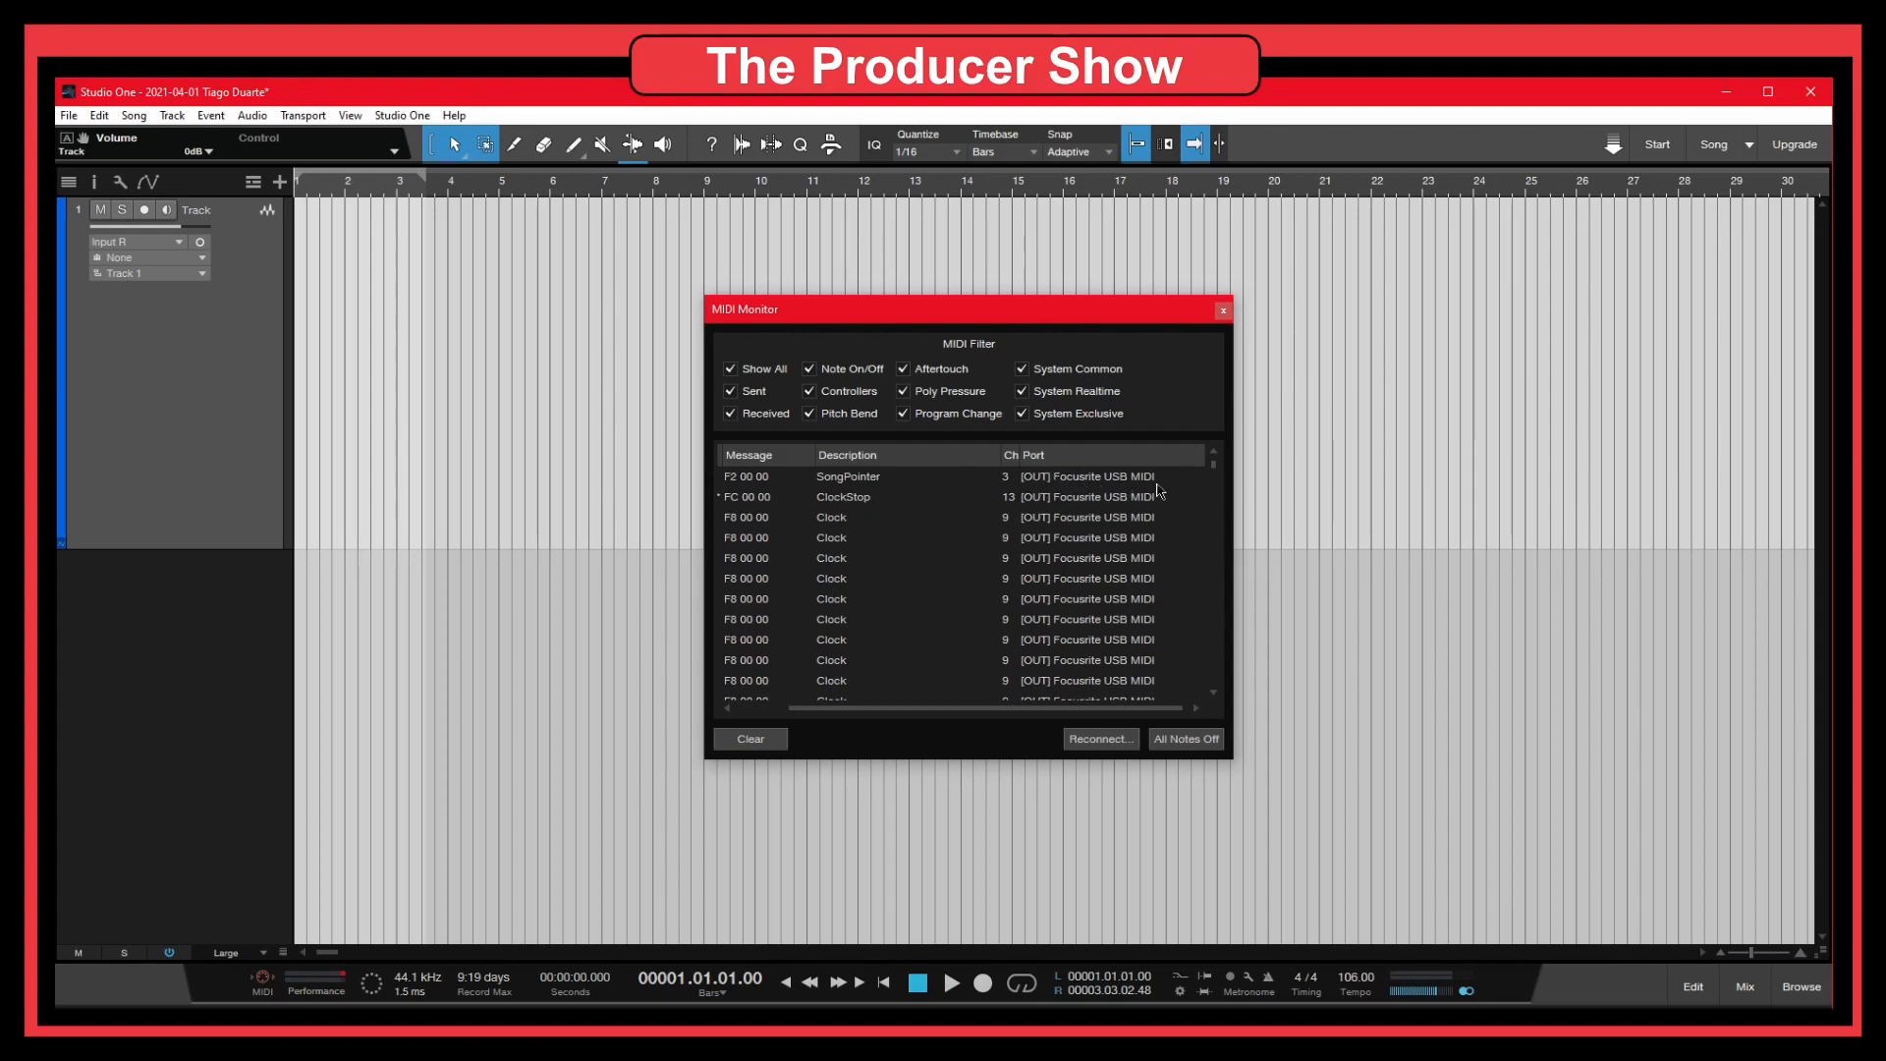
{"action": "left_click_drag", "start_coordinate": [1023, 710], "coordinate": [952, 709]}
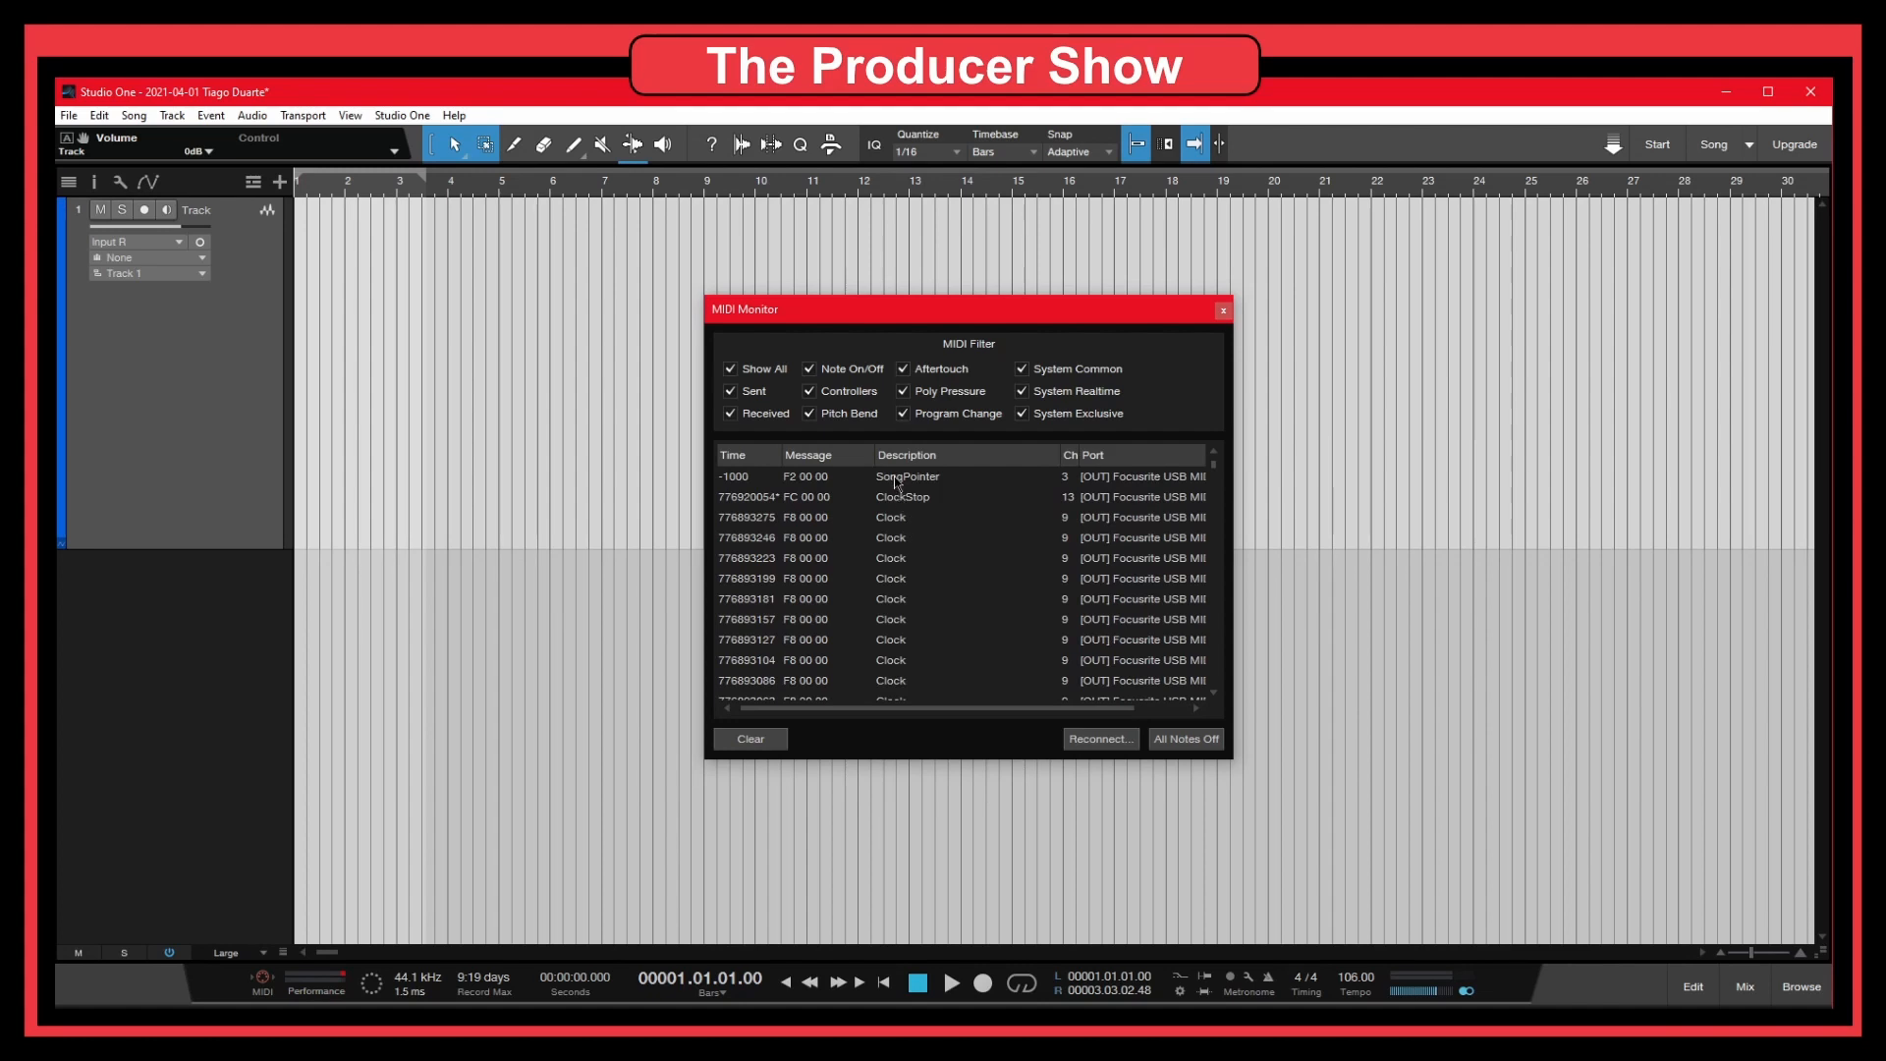
{"action": "scroll", "coordinate": [901, 542], "scroll_direction": "down", "scroll_amount": 9}
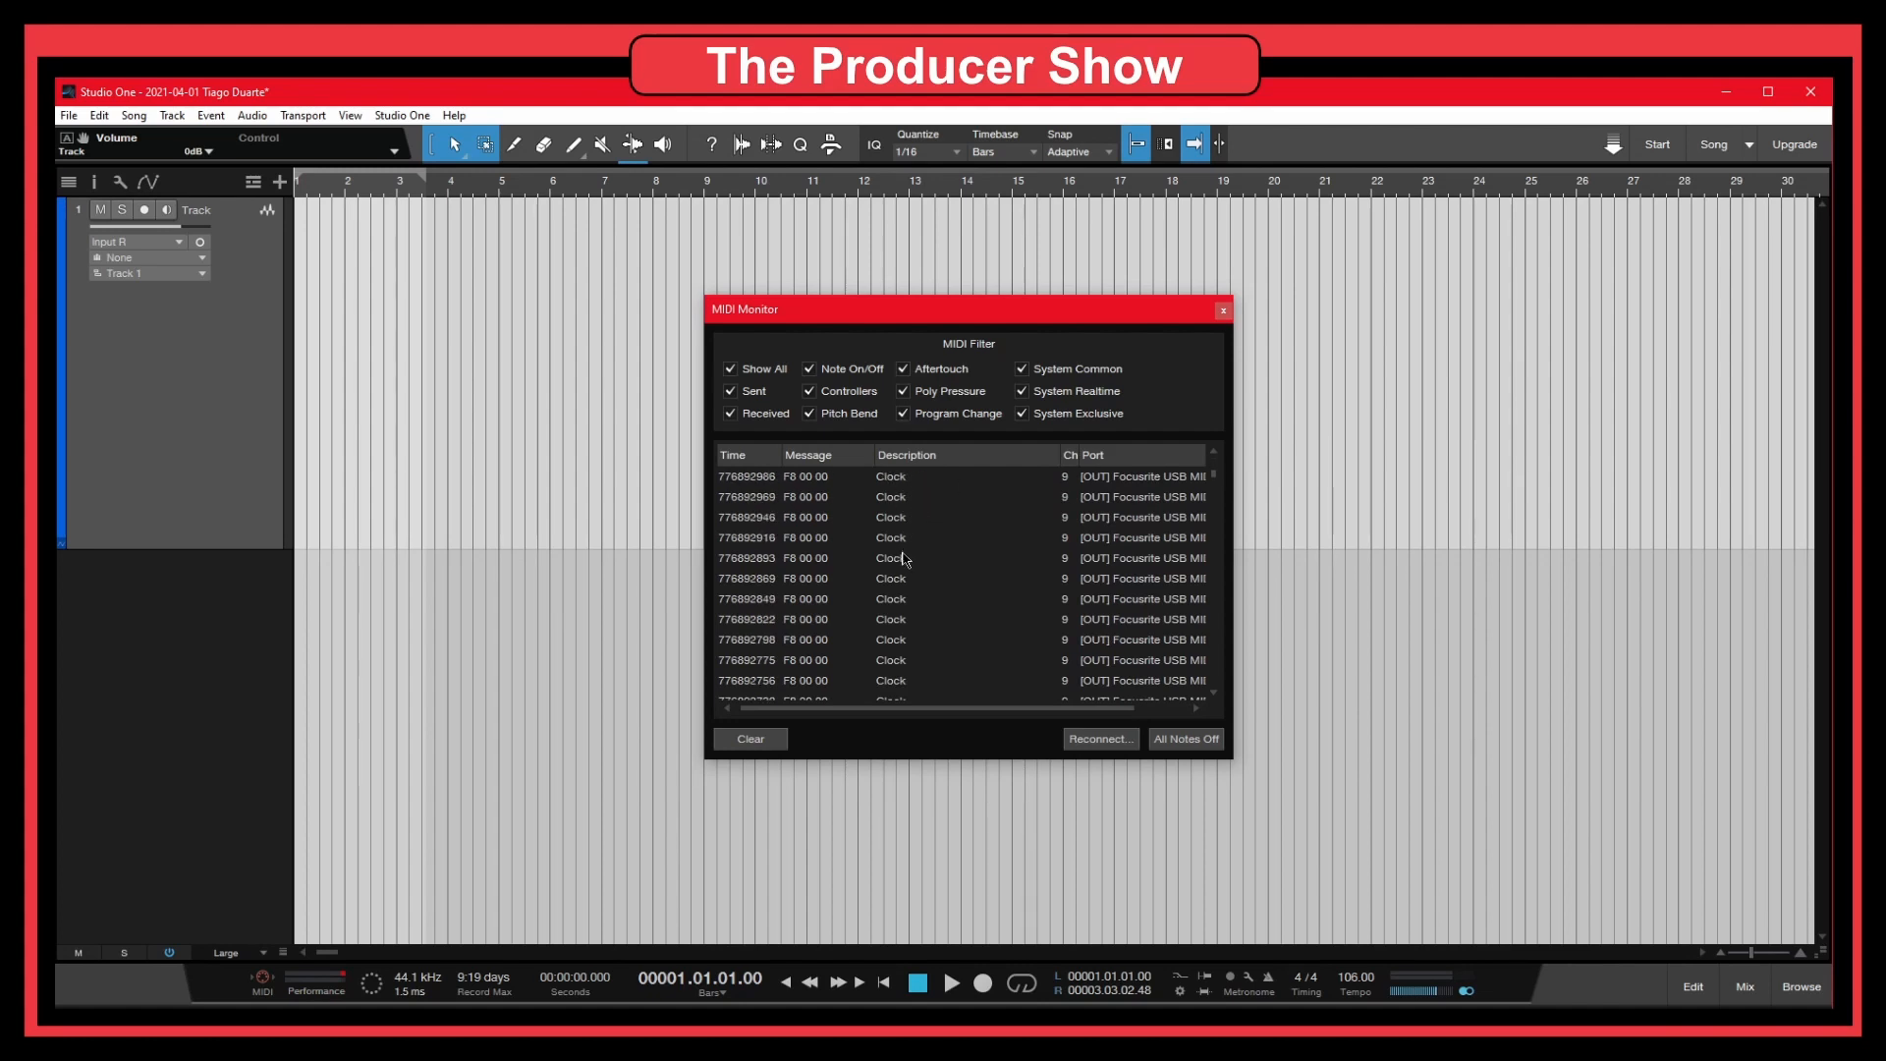
{"action": "scroll", "coordinate": [905, 562], "scroll_direction": "up", "scroll_amount": 9}
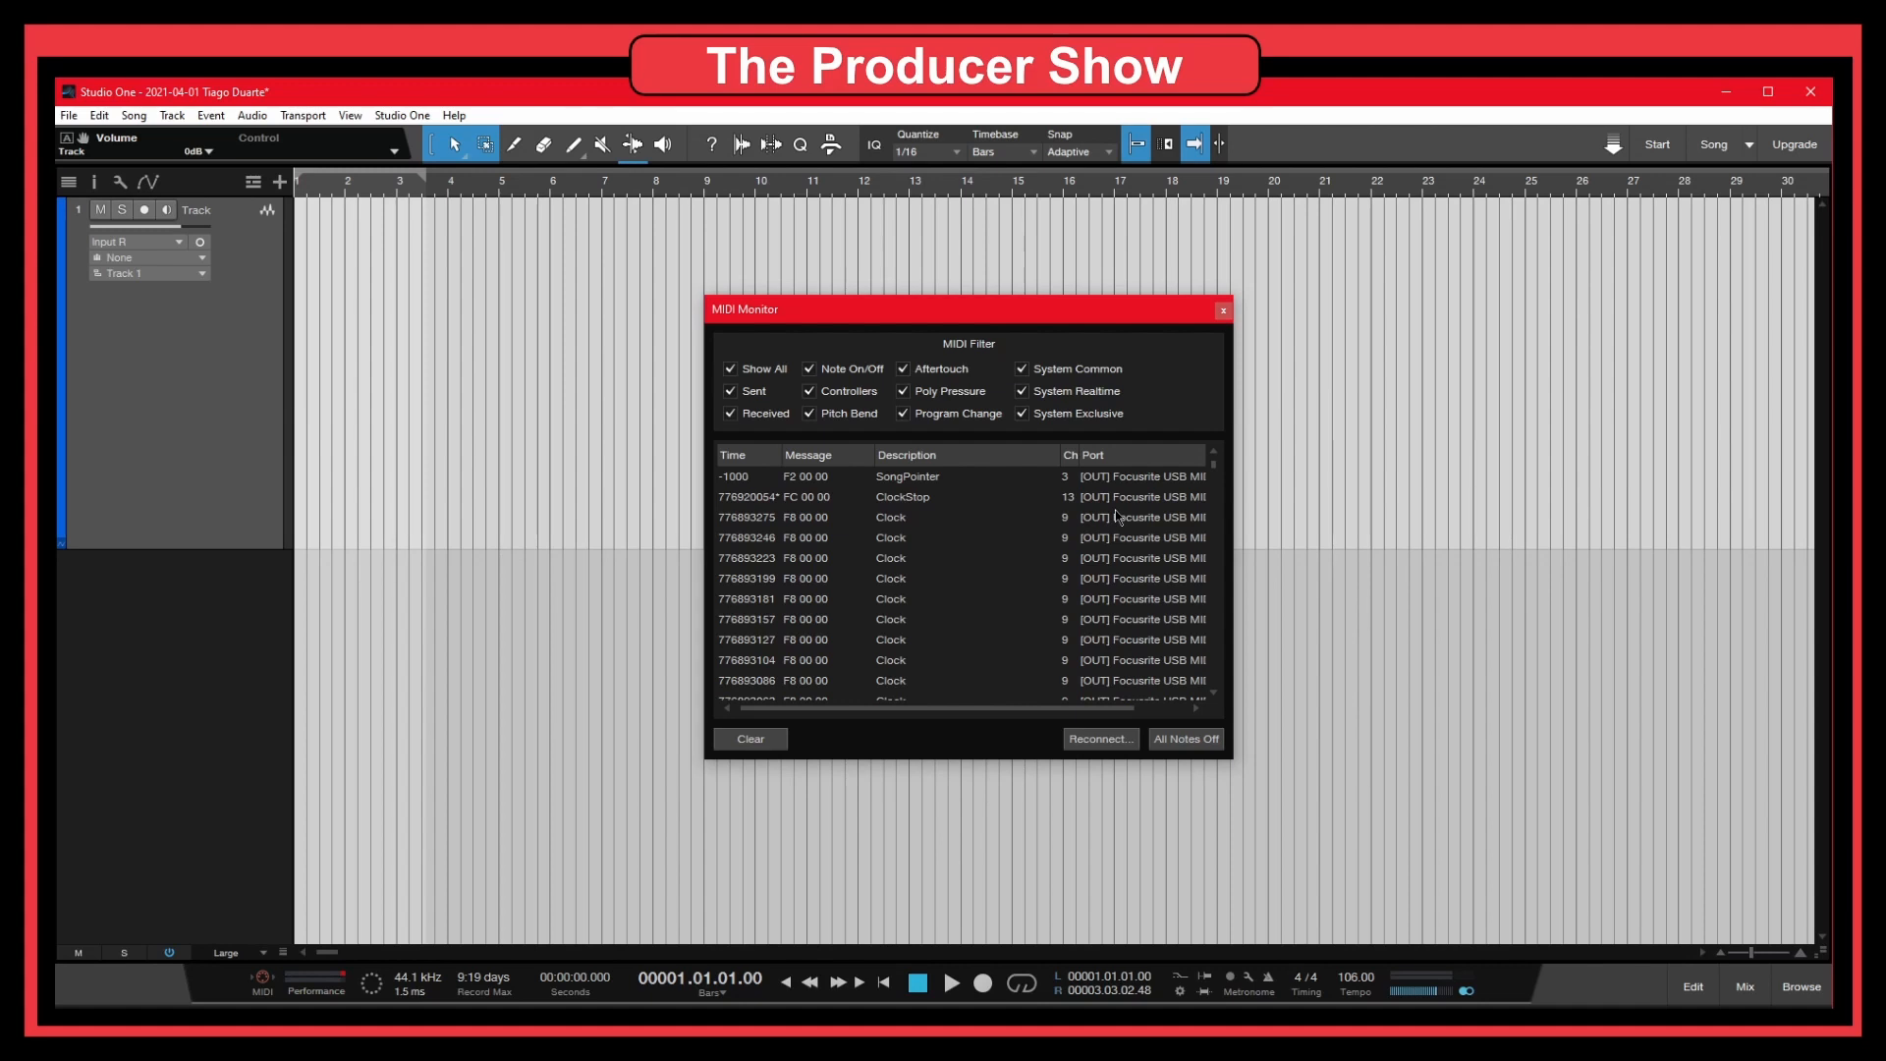
{"action": "left_click", "coordinate": [761, 750]}
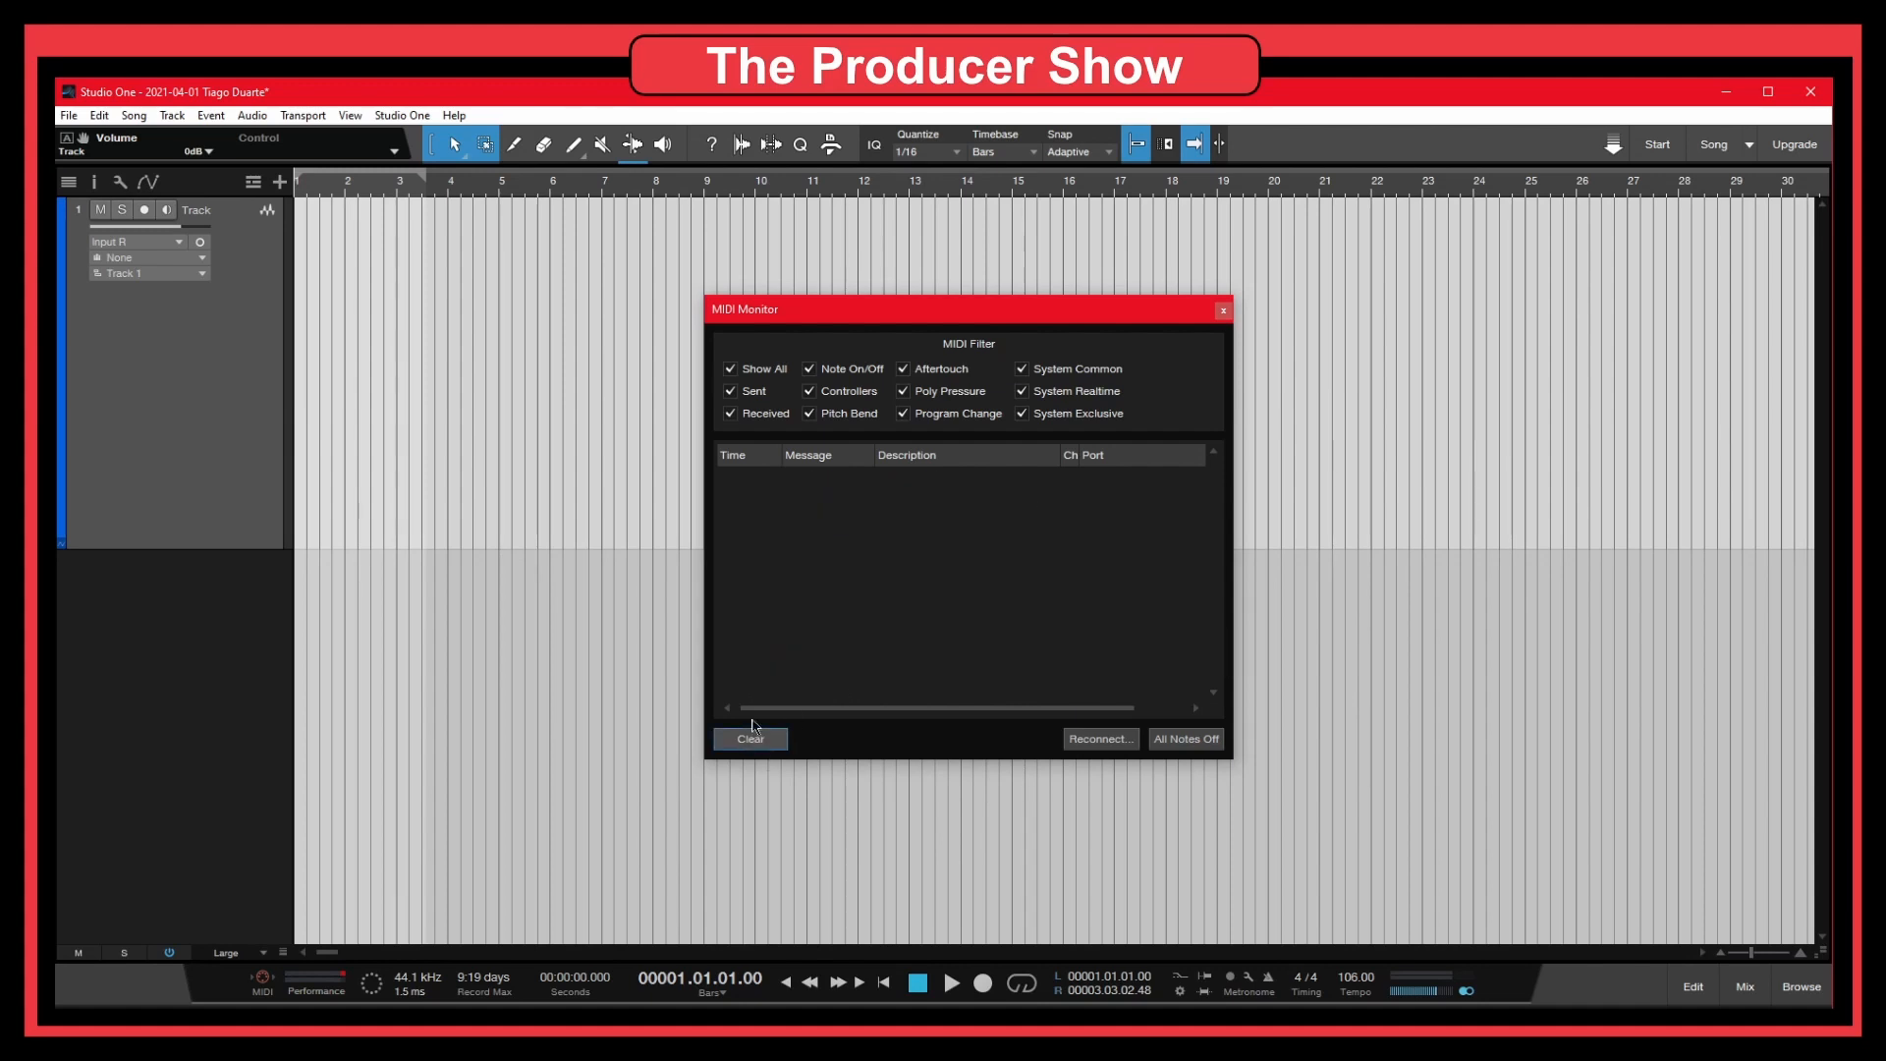
{"action": "left_click", "coordinate": [1223, 312]}
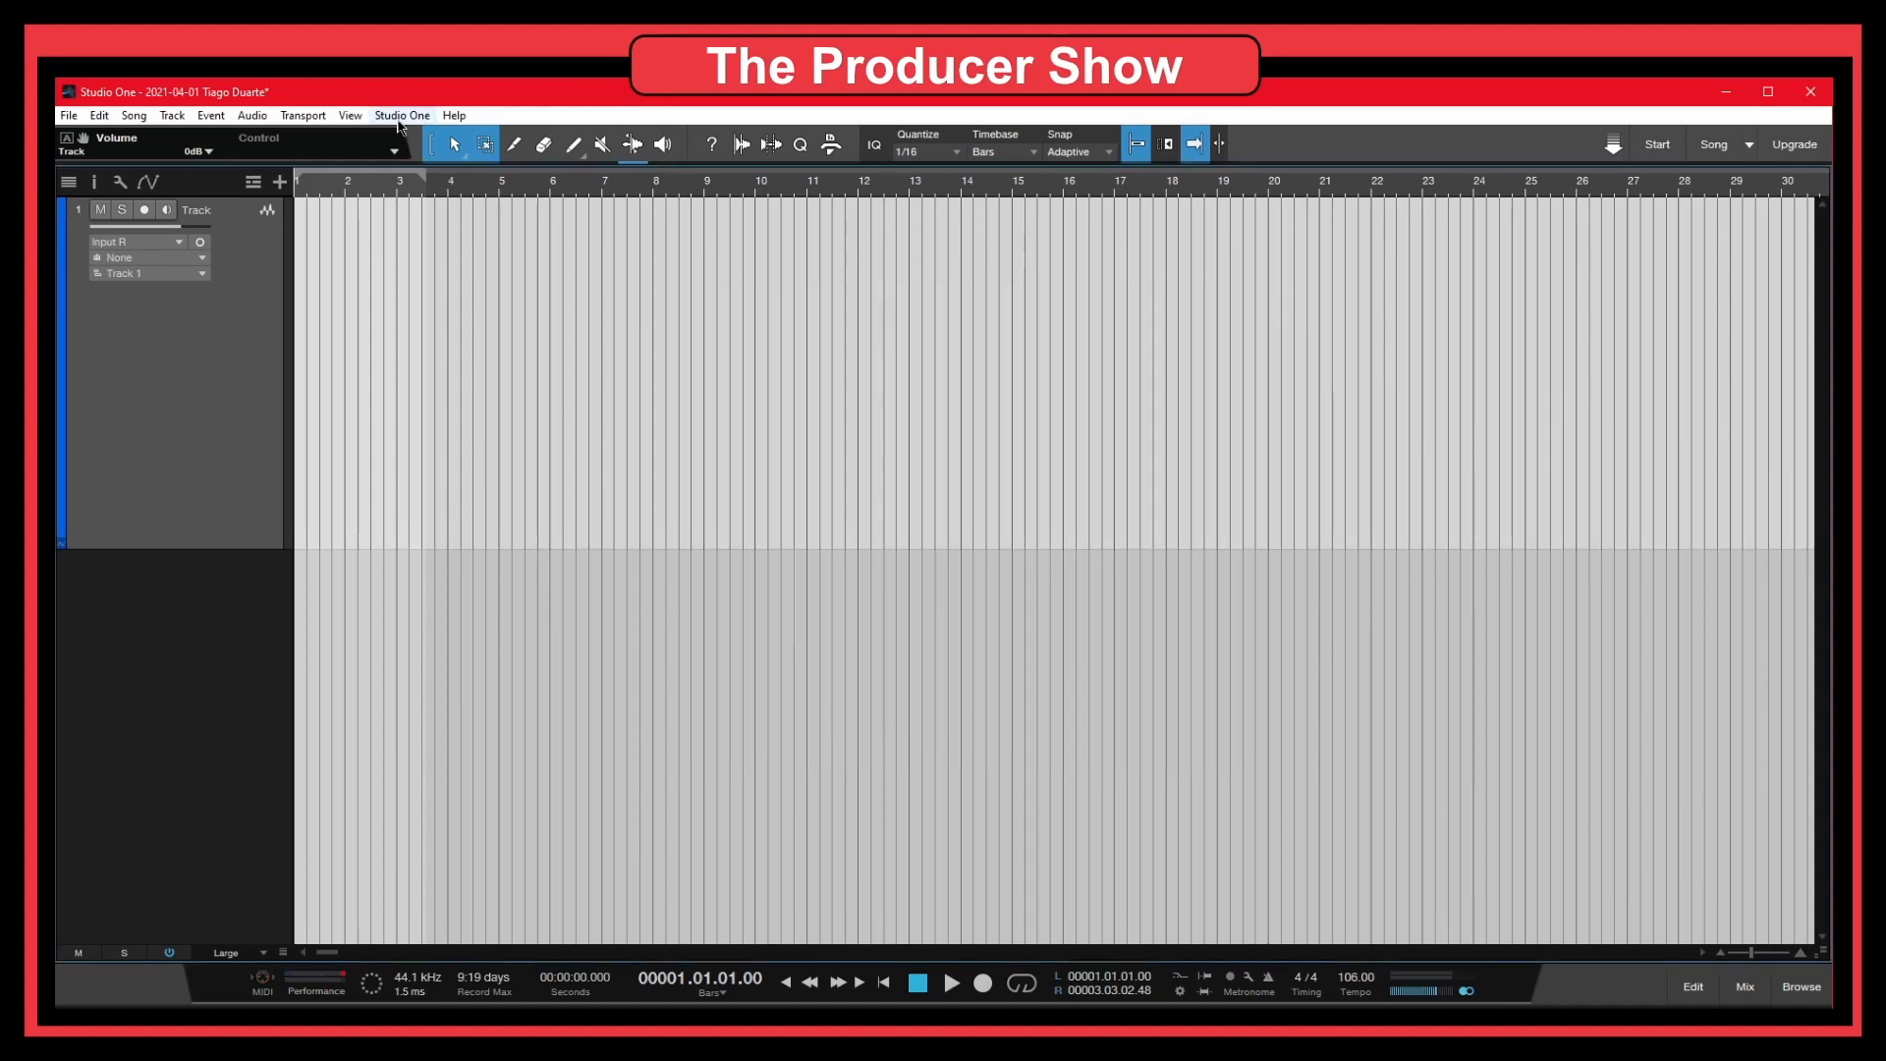
Remove the TD-3 from the External Devices in the options and apply the change
{"action": "left_click", "coordinate": [402, 115]}
{"action": "left_click", "coordinate": [442, 362]}
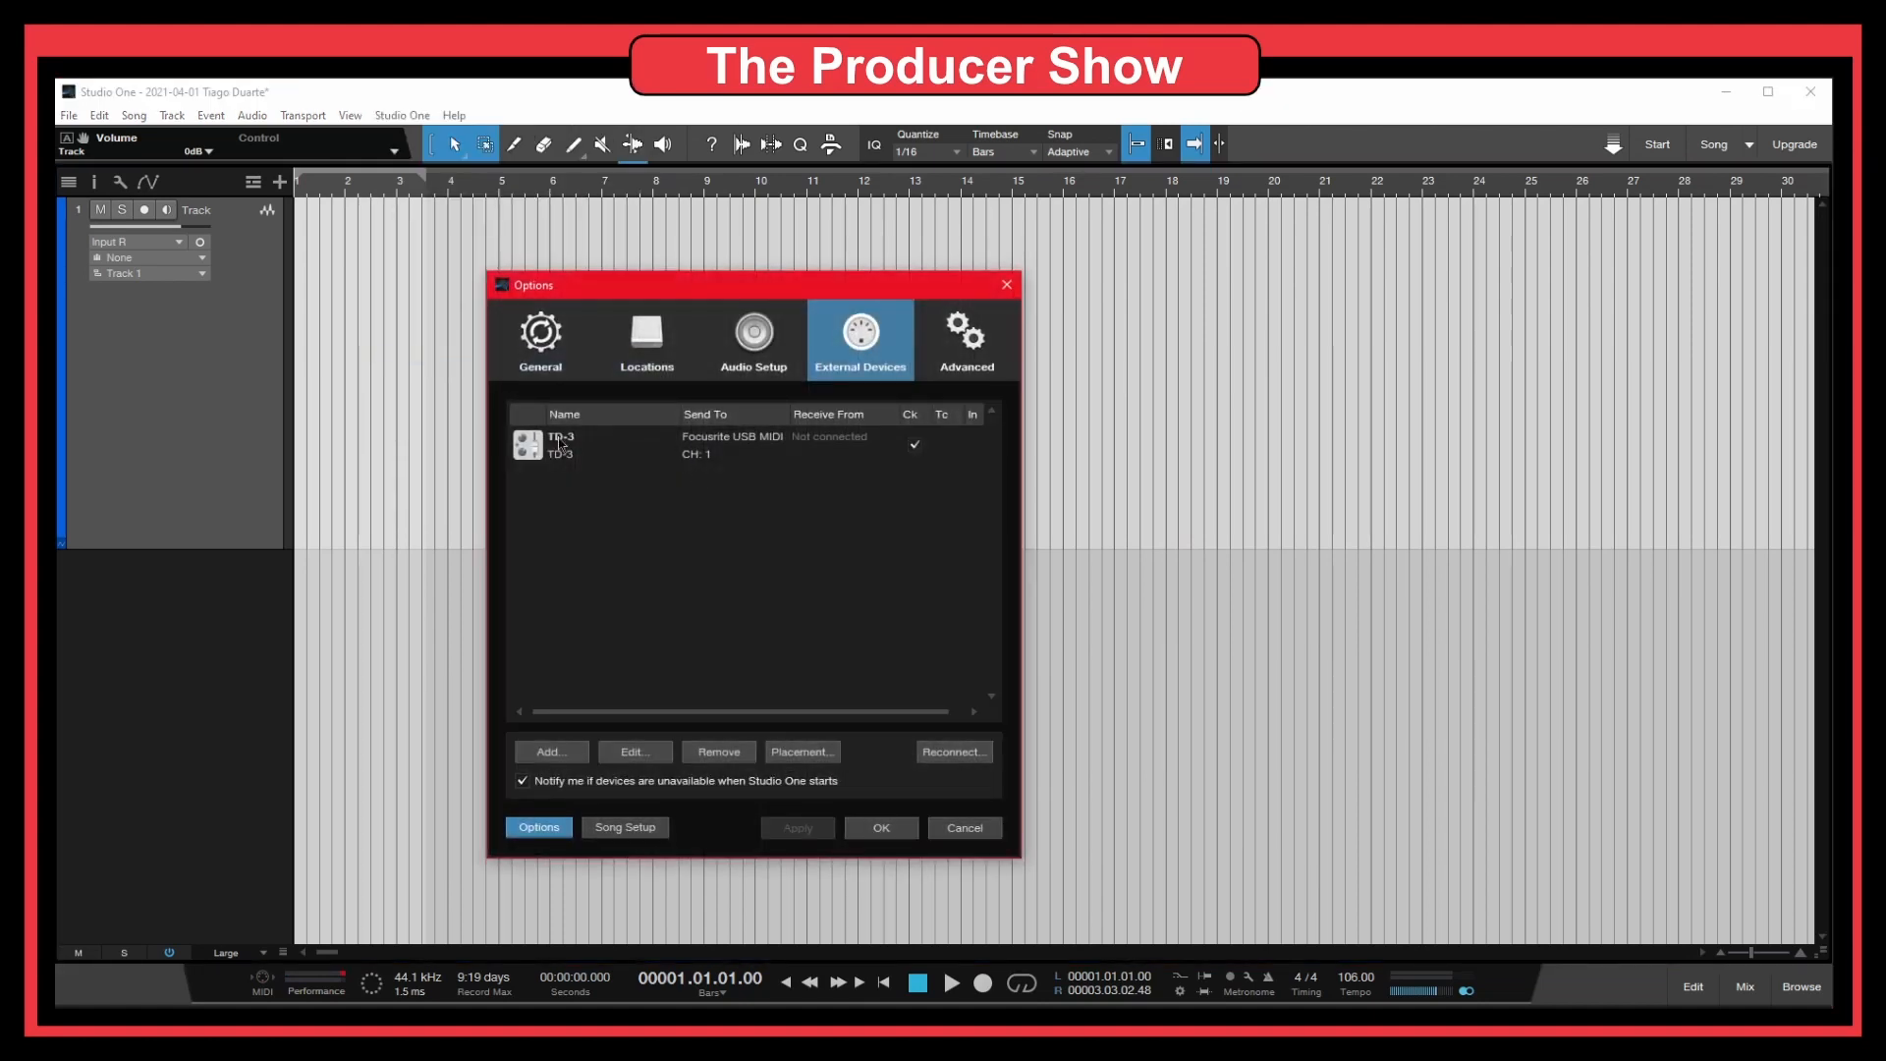
{"action": "left_click", "coordinate": [560, 440]}
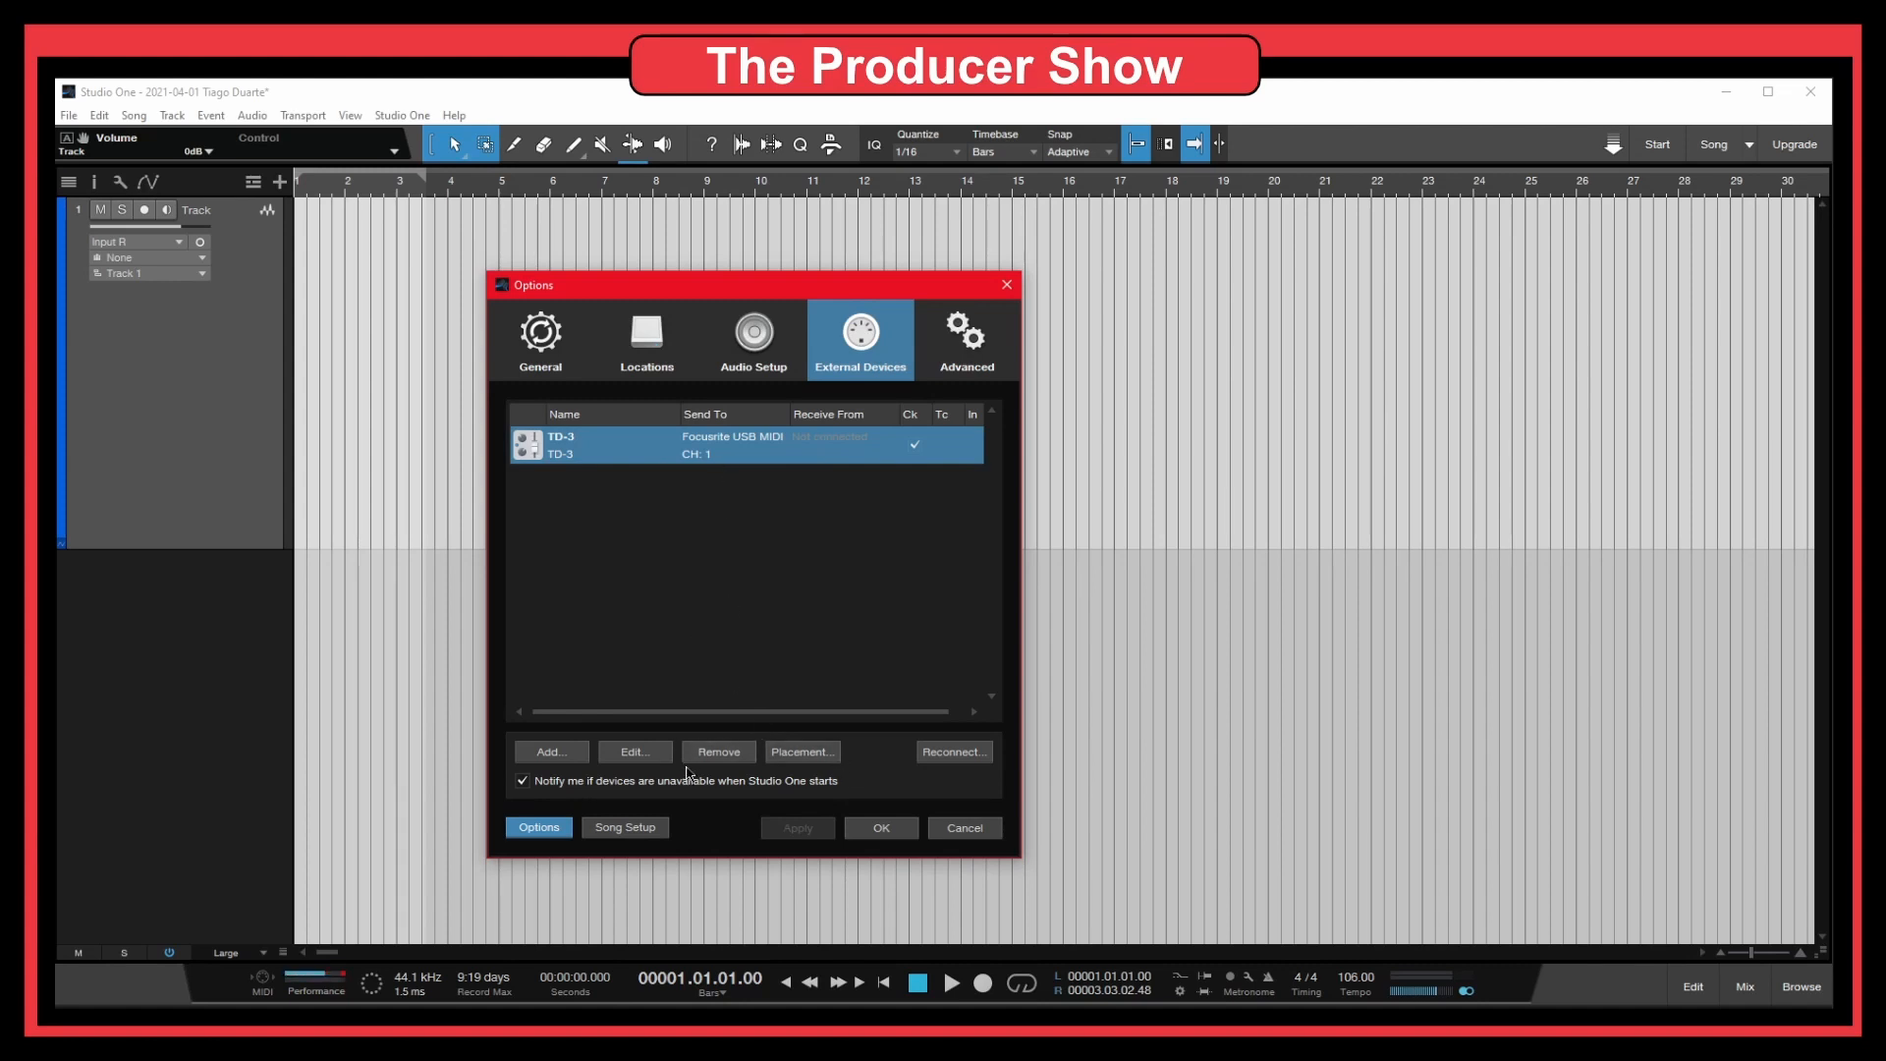
{"action": "left_click", "coordinate": [719, 752]}
{"action": "left_click", "coordinate": [887, 571]}
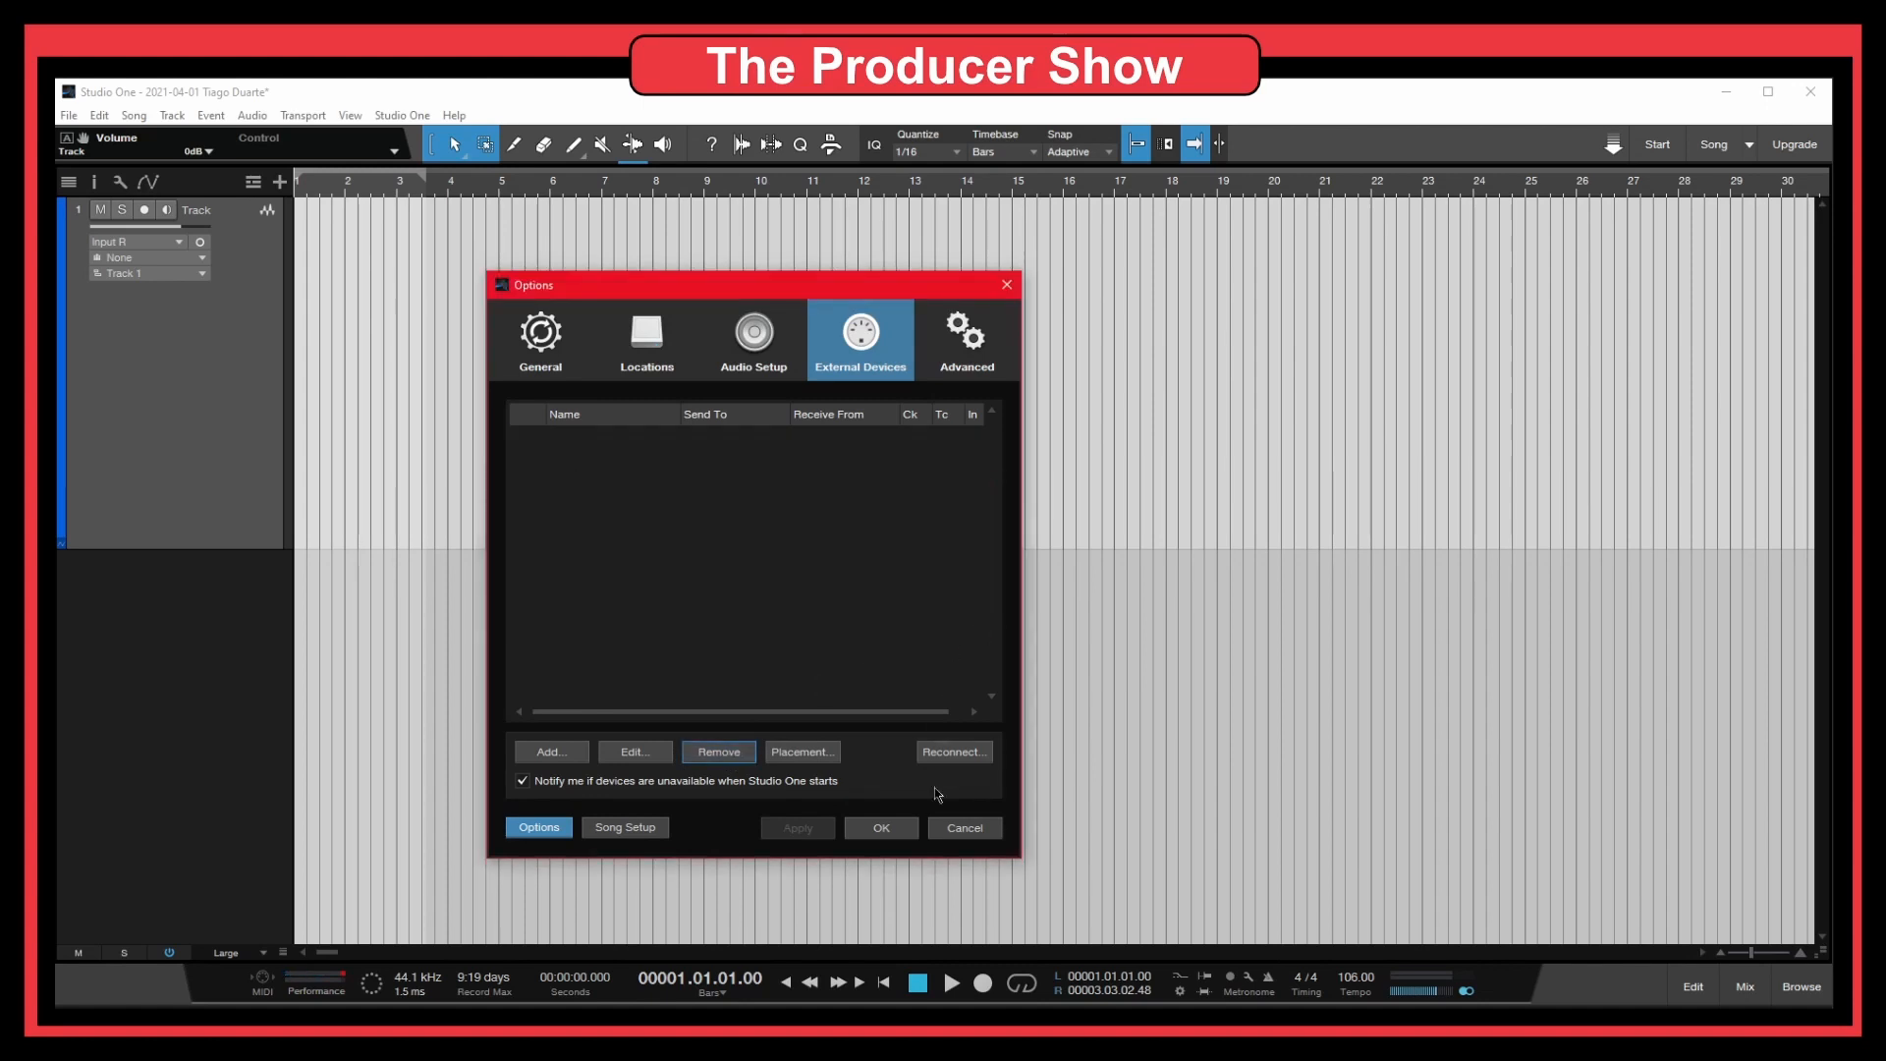
{"action": "left_click", "coordinate": [894, 833]}
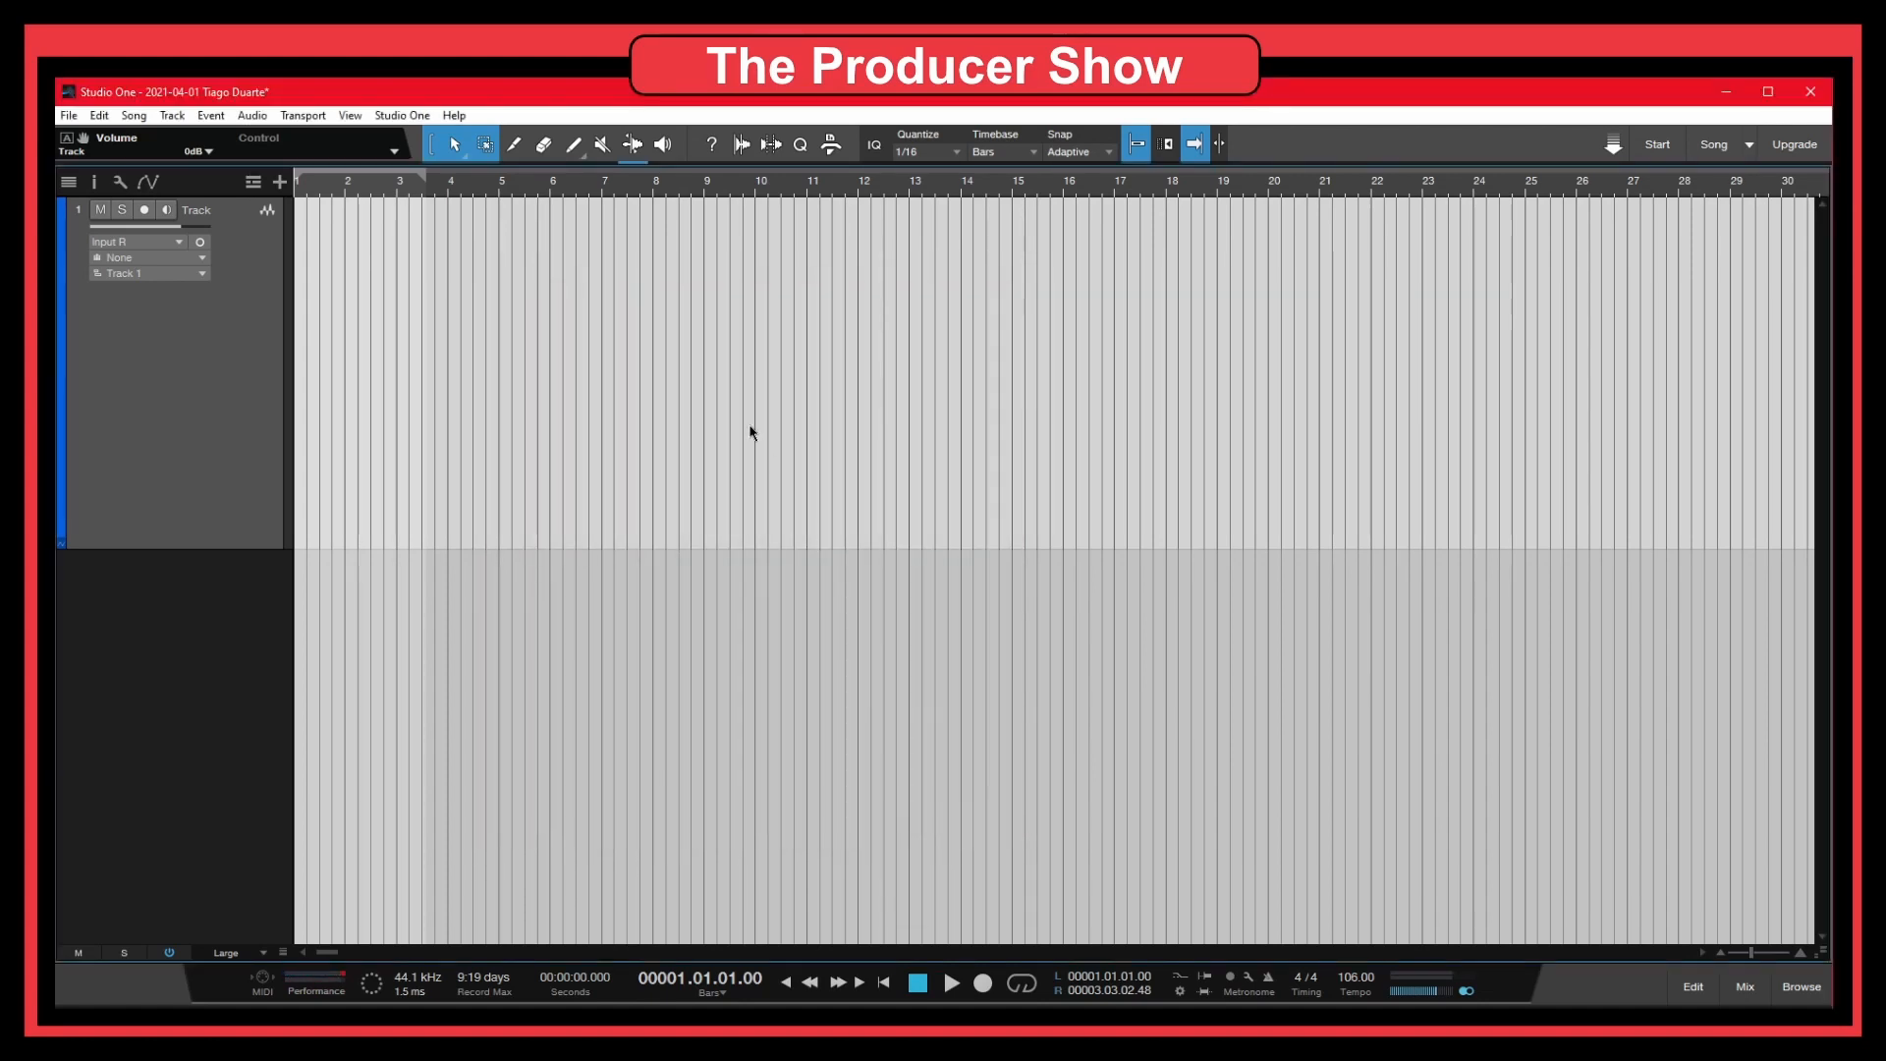